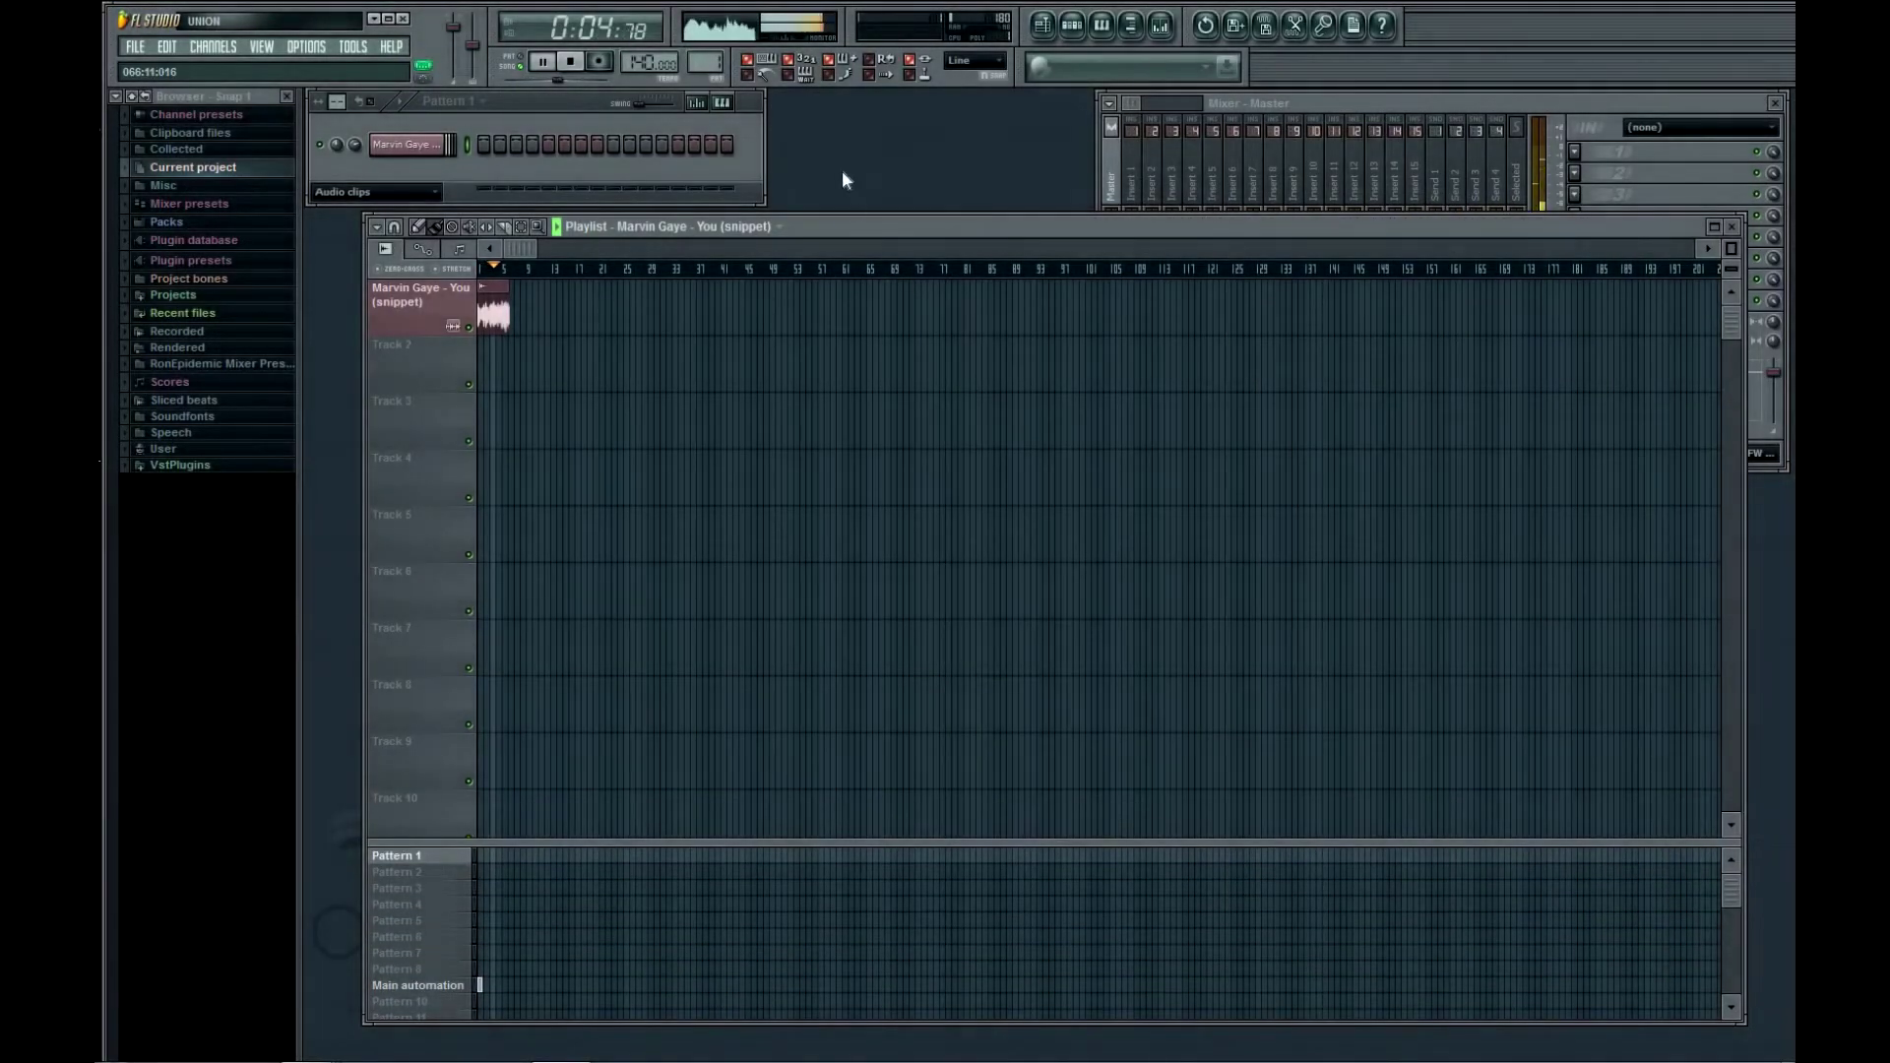
Play the Marvin Gaye - You (snippet) clip in the playlist several times at close zoom to examine its waveform and timing
left_click_drag(860, 226, 837, 164)
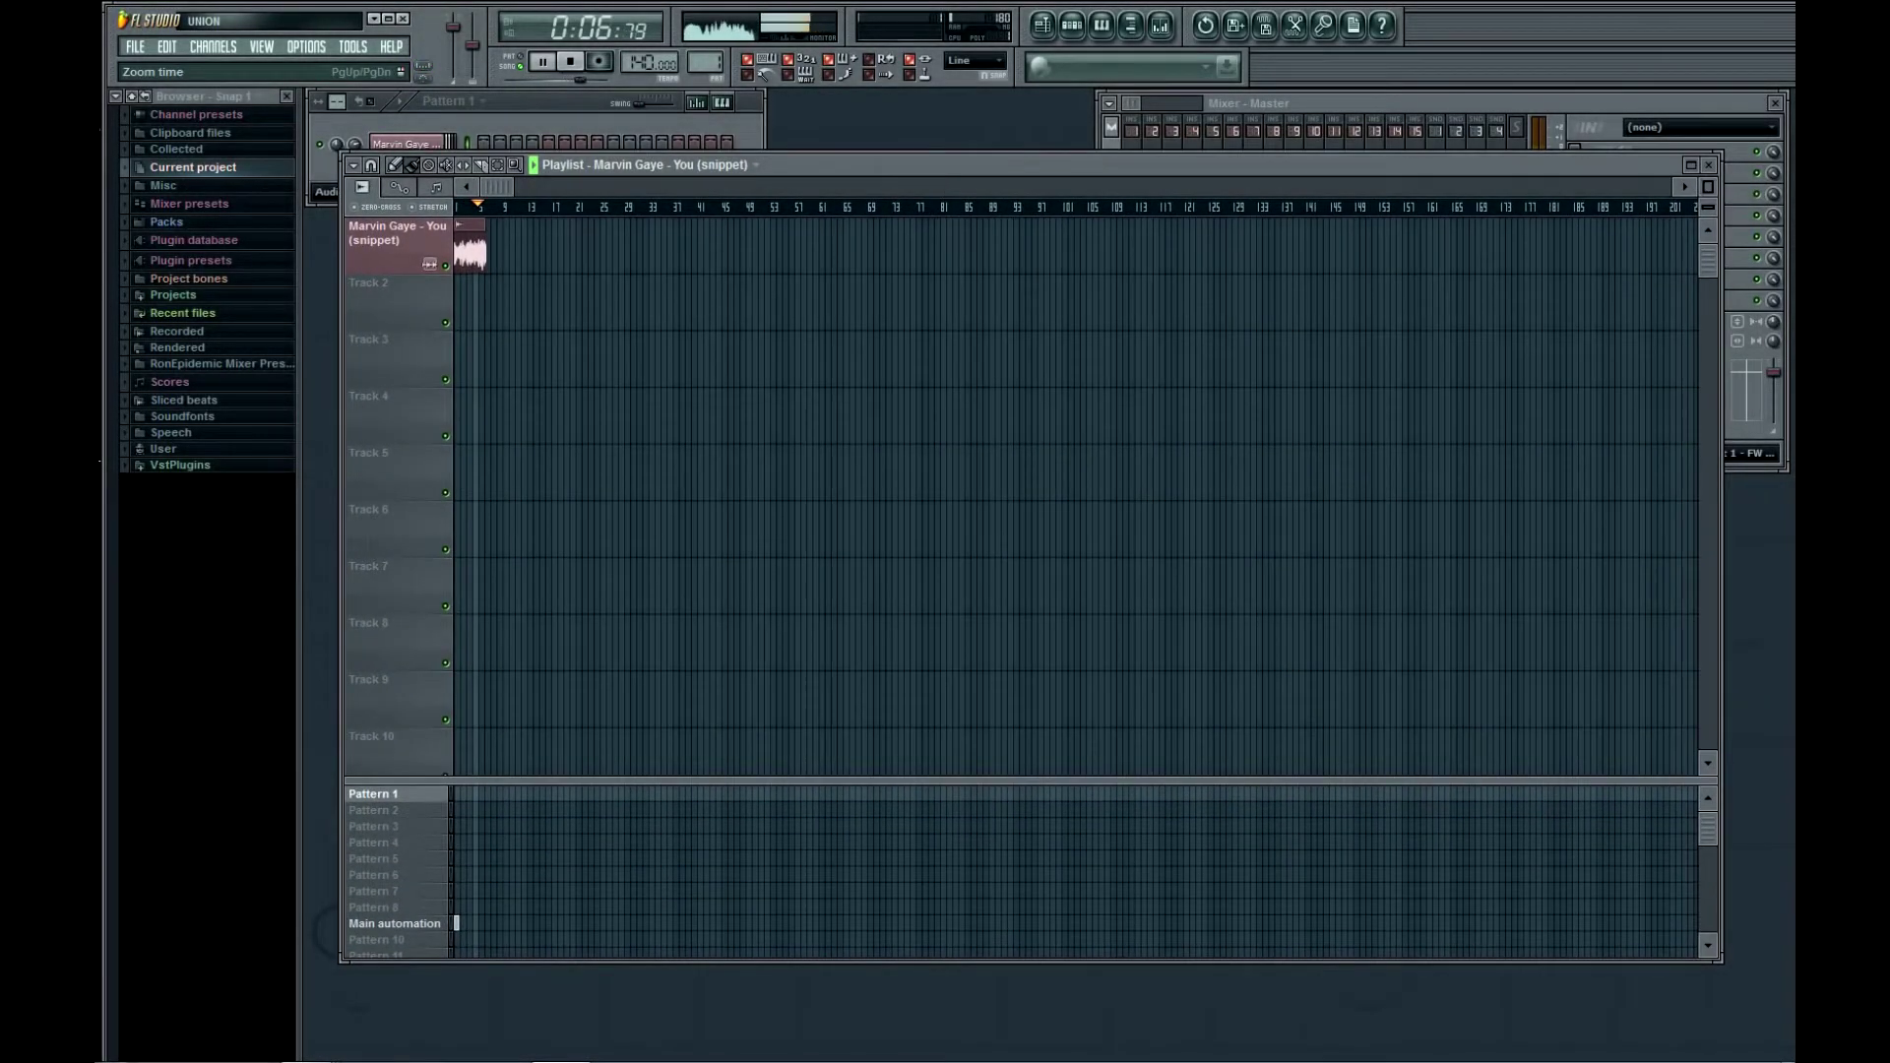
key("1")
left_click_drag(1706, 187, 1707, 233)
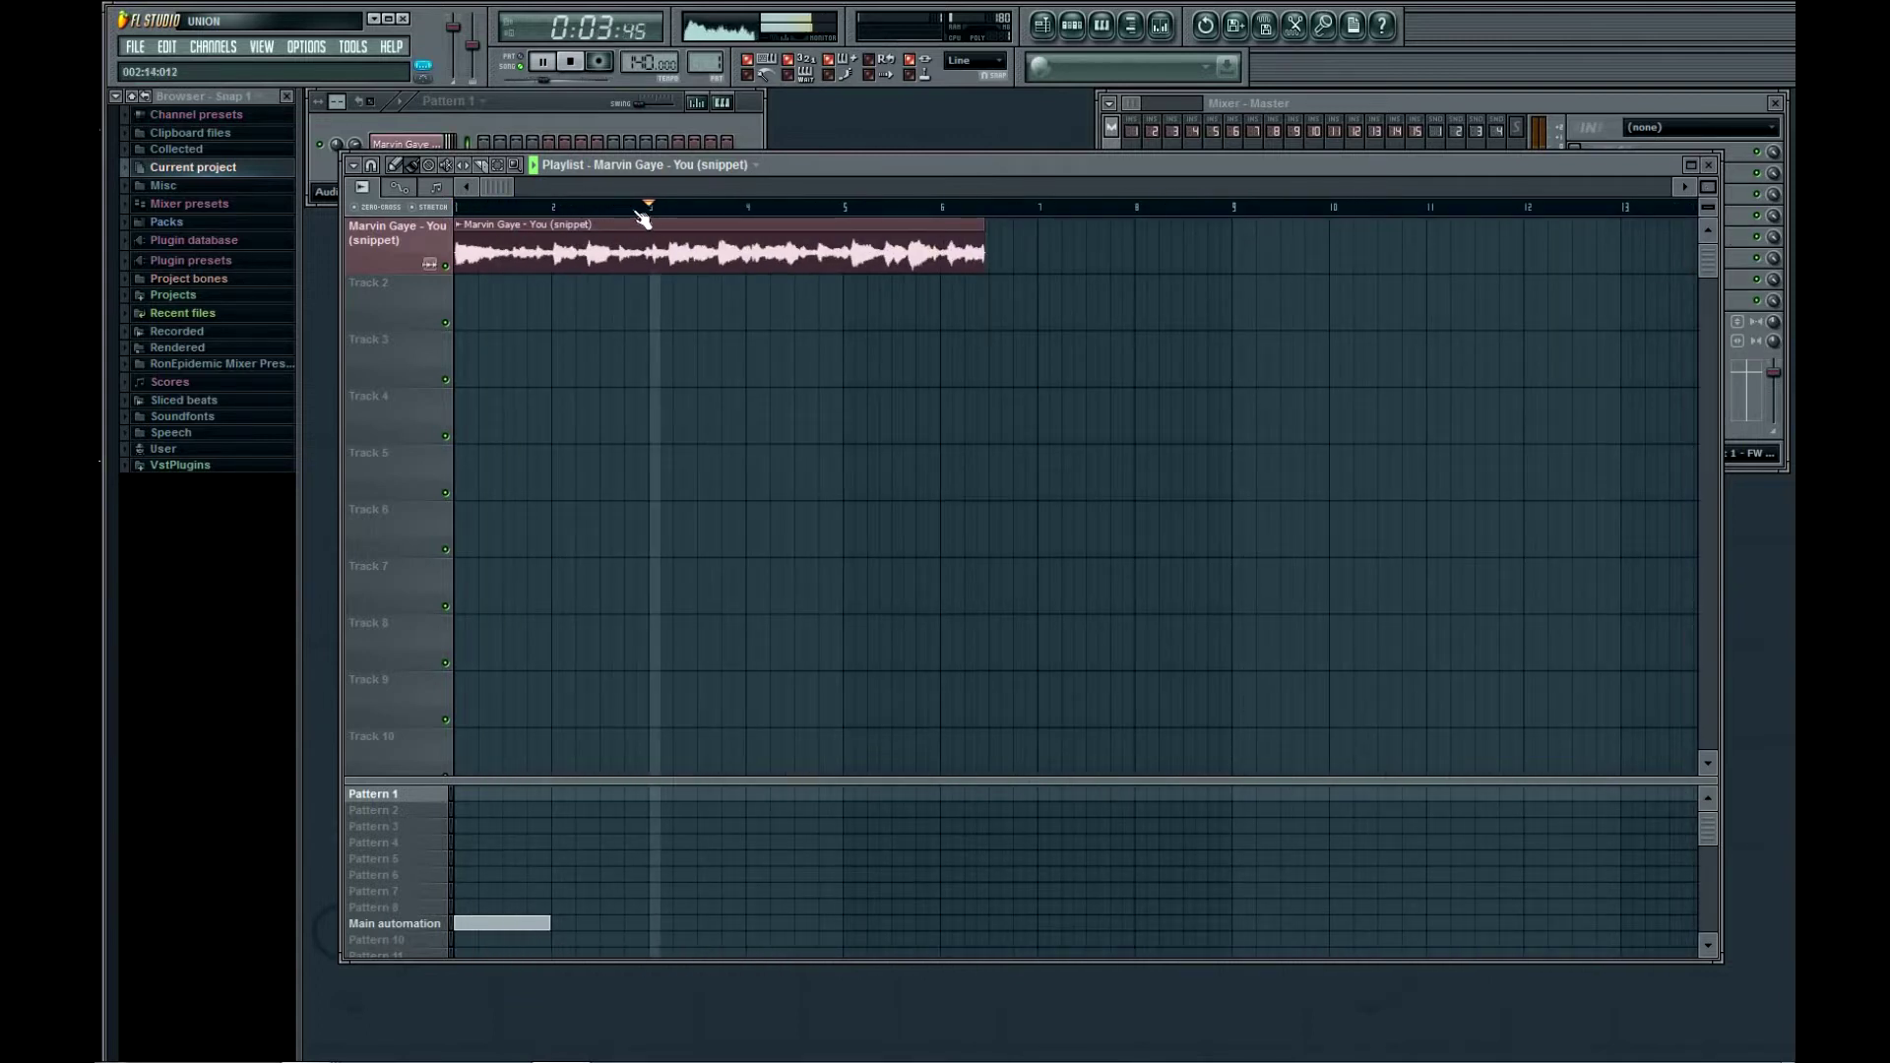
key("space")
key("space")
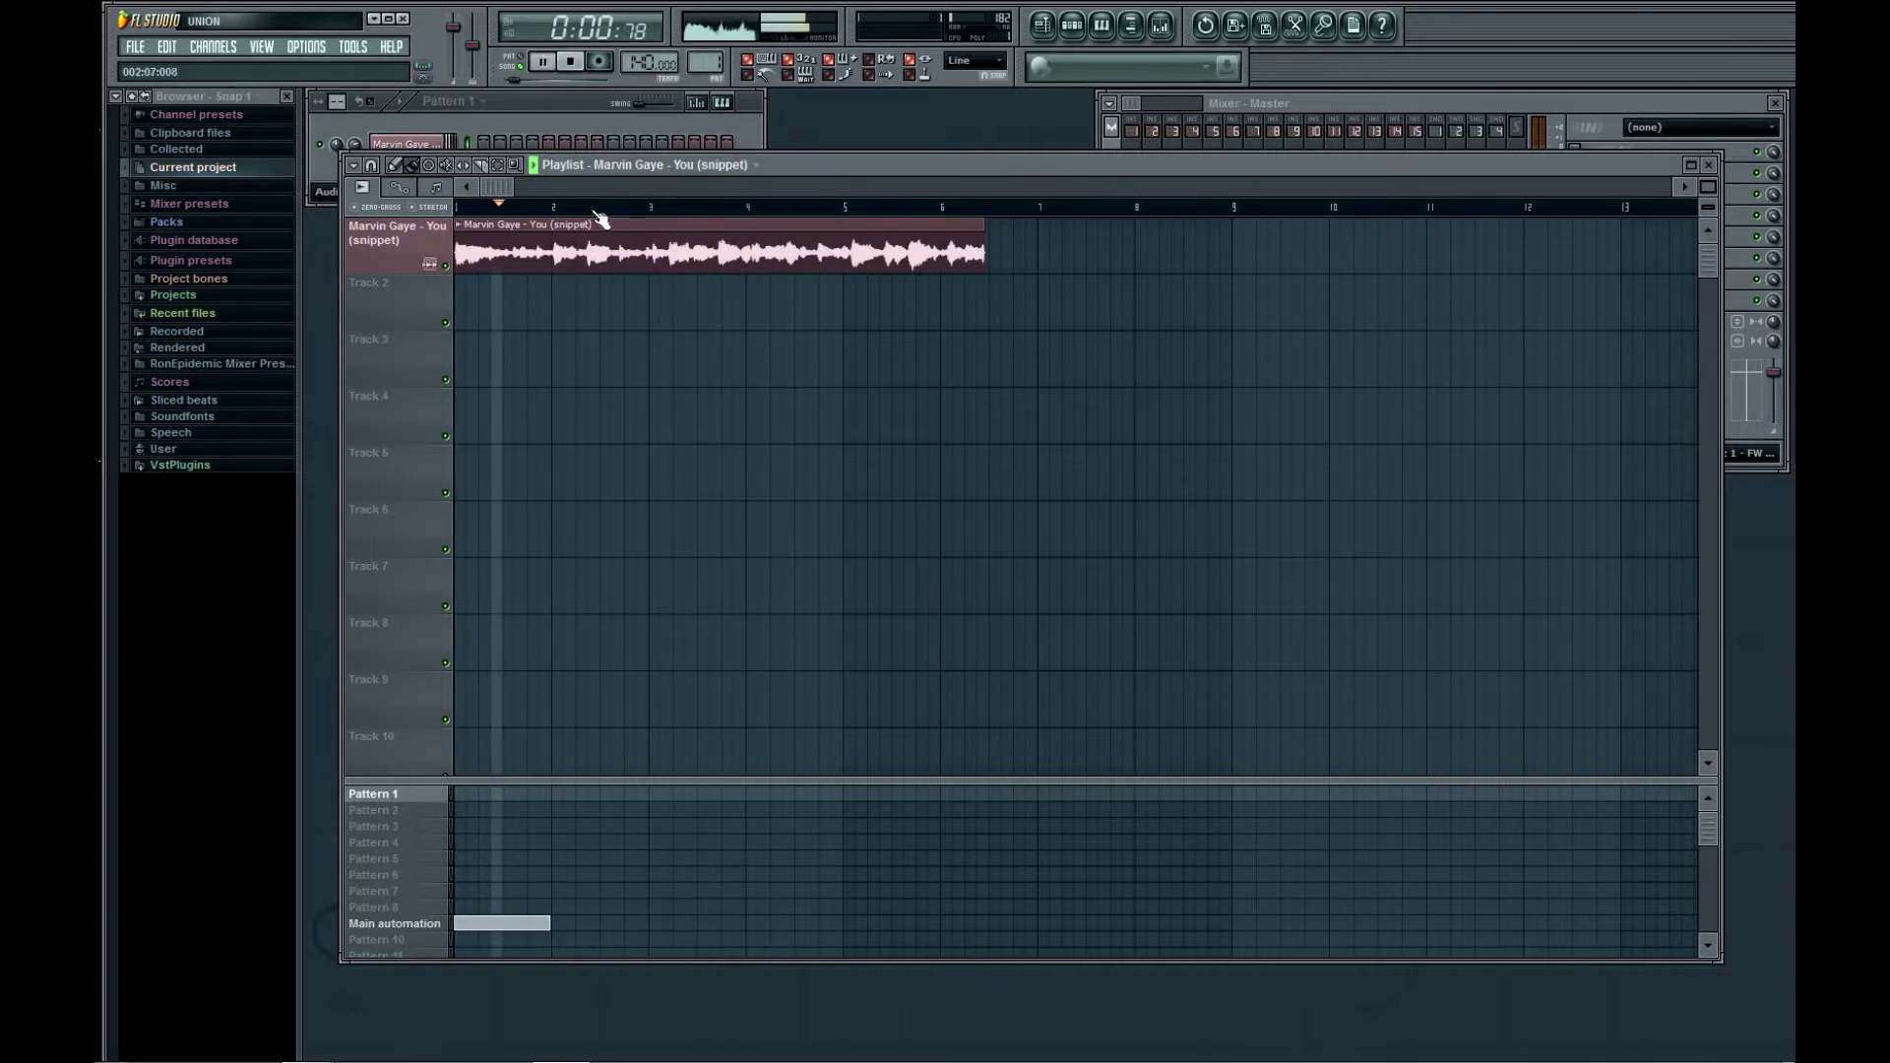
key("space")
key("space")
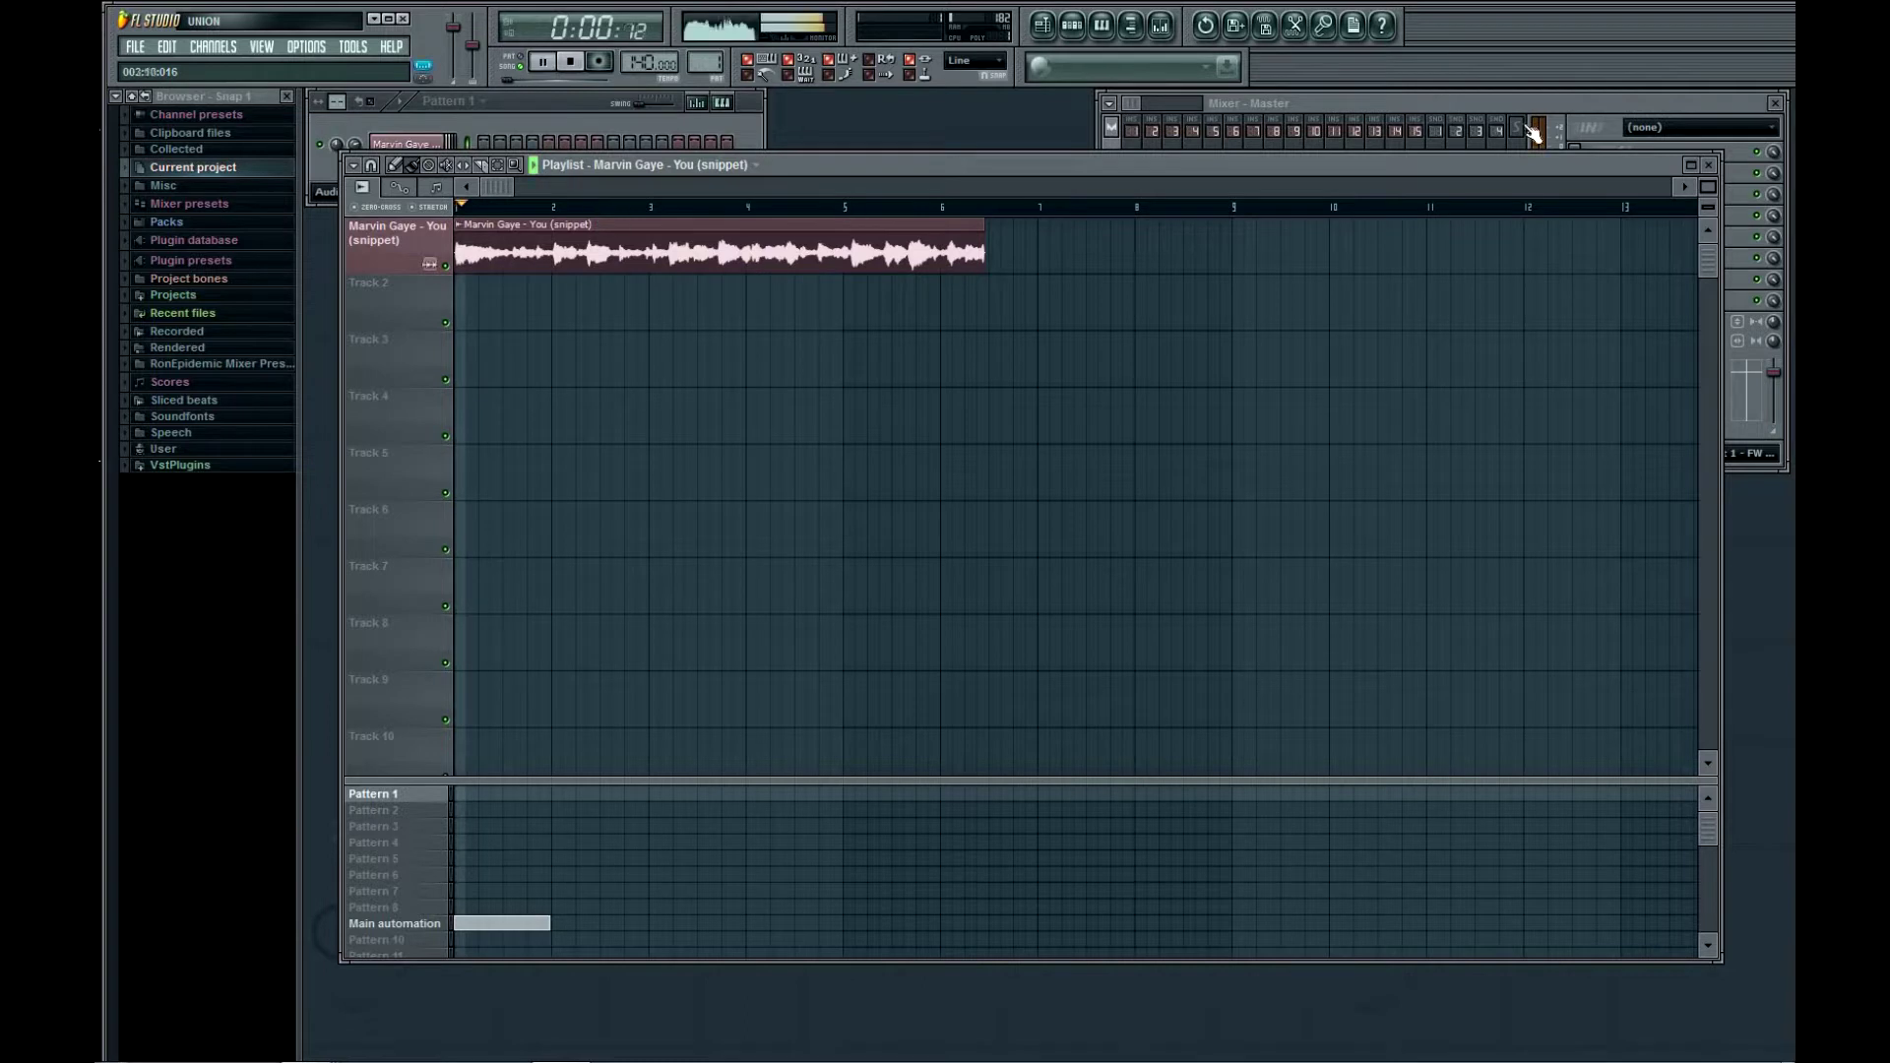
left_click_drag(1706, 187, 1706, 227)
key("space")
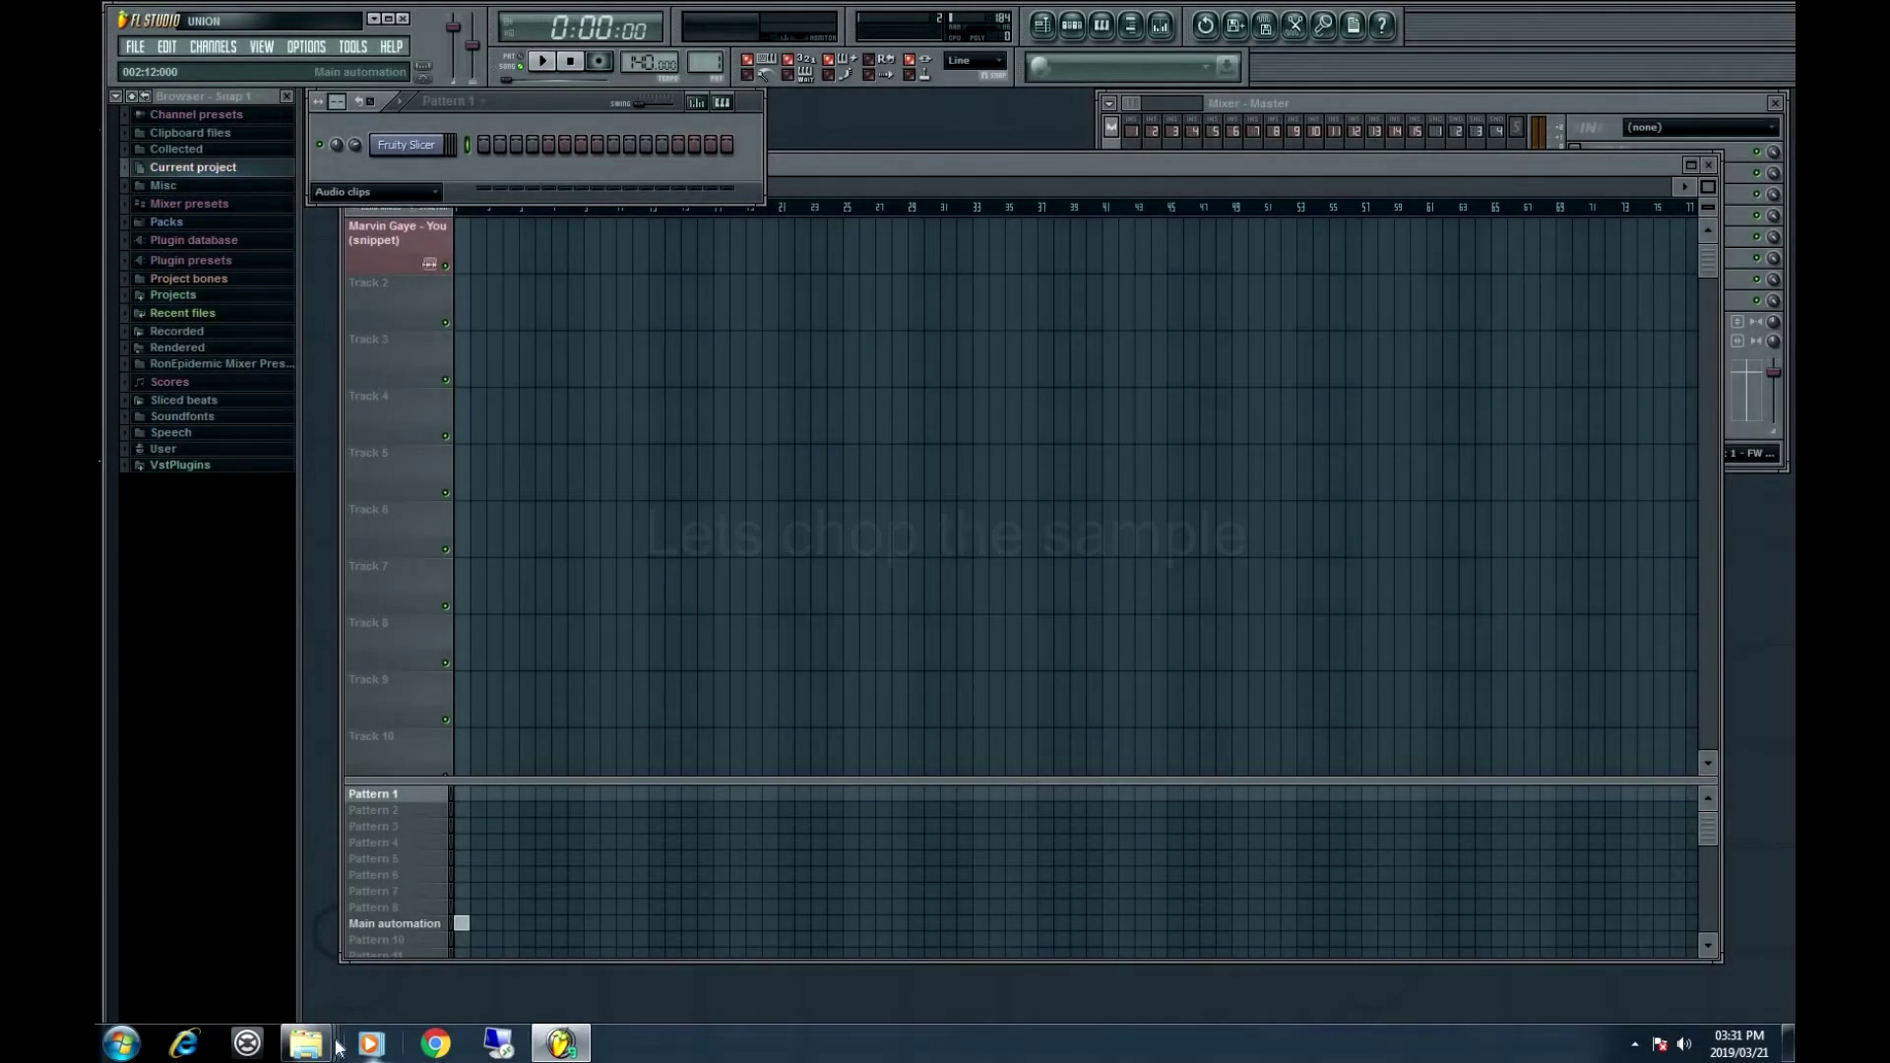
Load the Marvin Gaye - You snippet from the SAMPLES folder into the Fruity Slicer channel and cut the channel's automatically added notes
mouse_move(305, 1041)
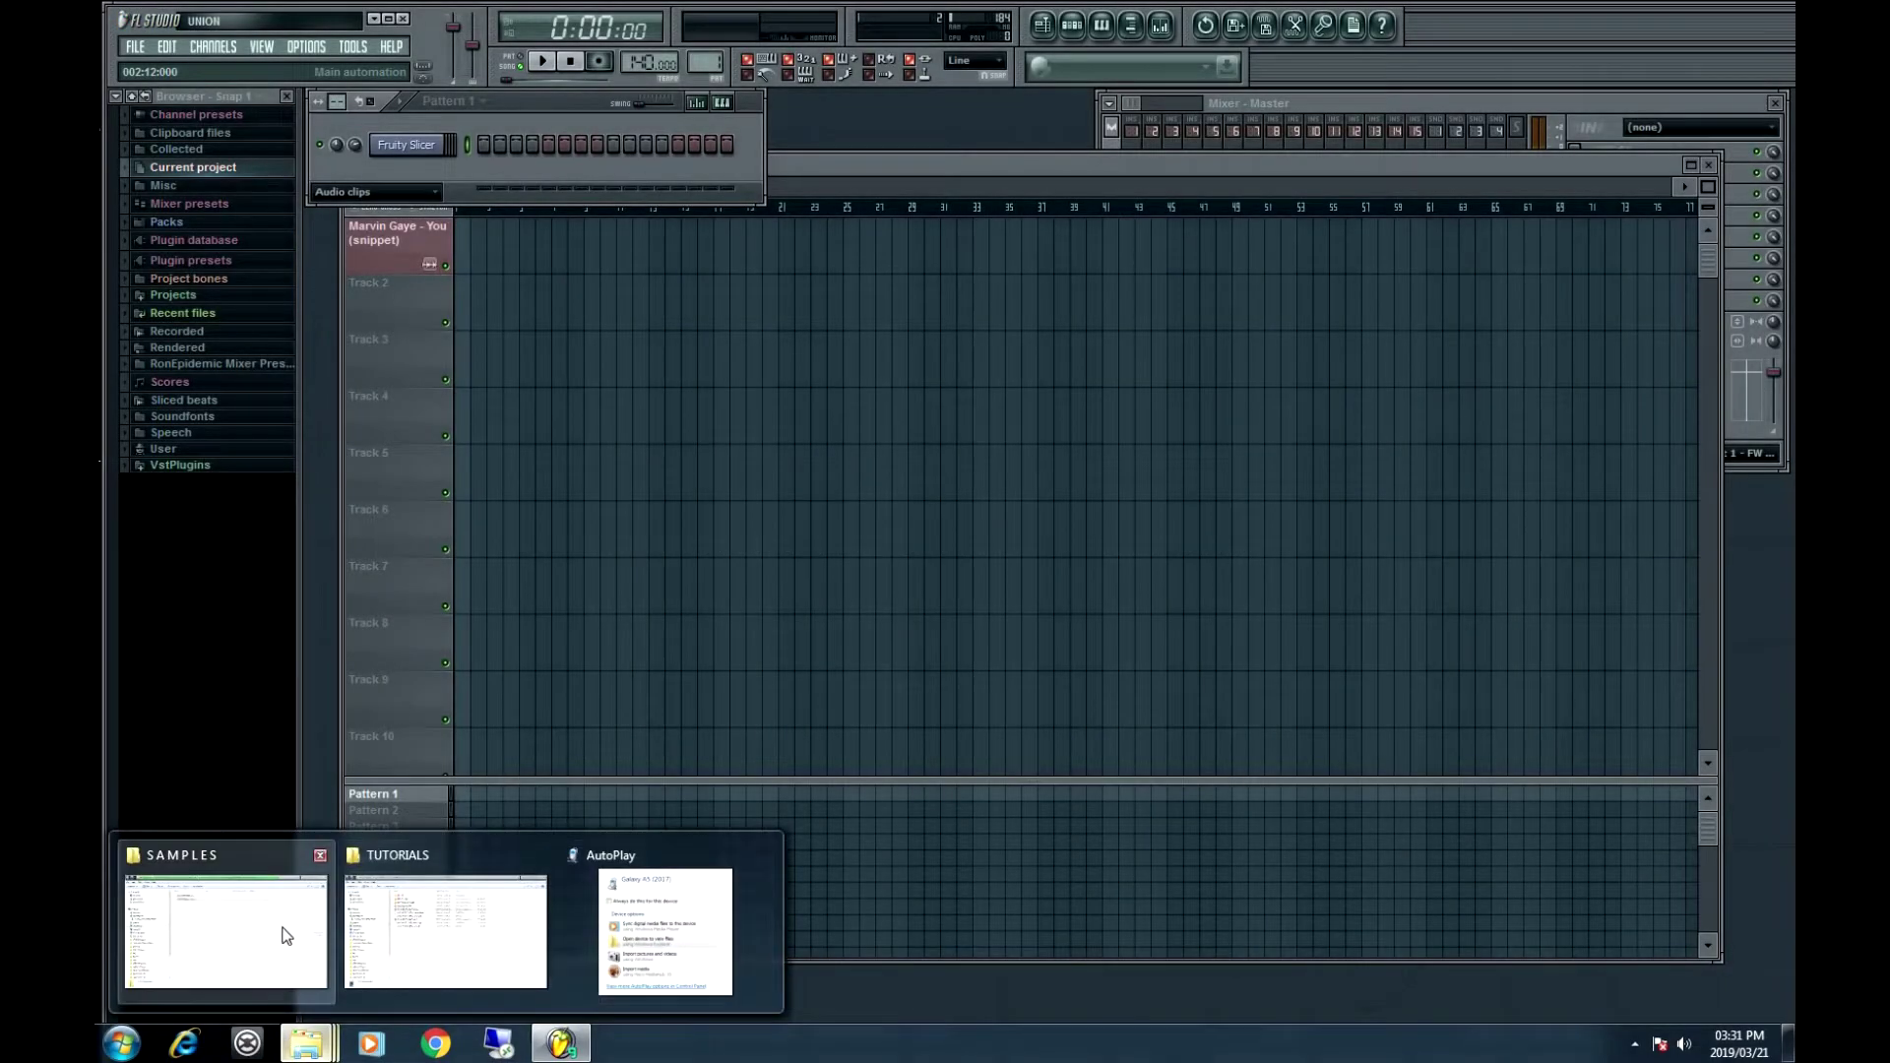
left_click(281, 935)
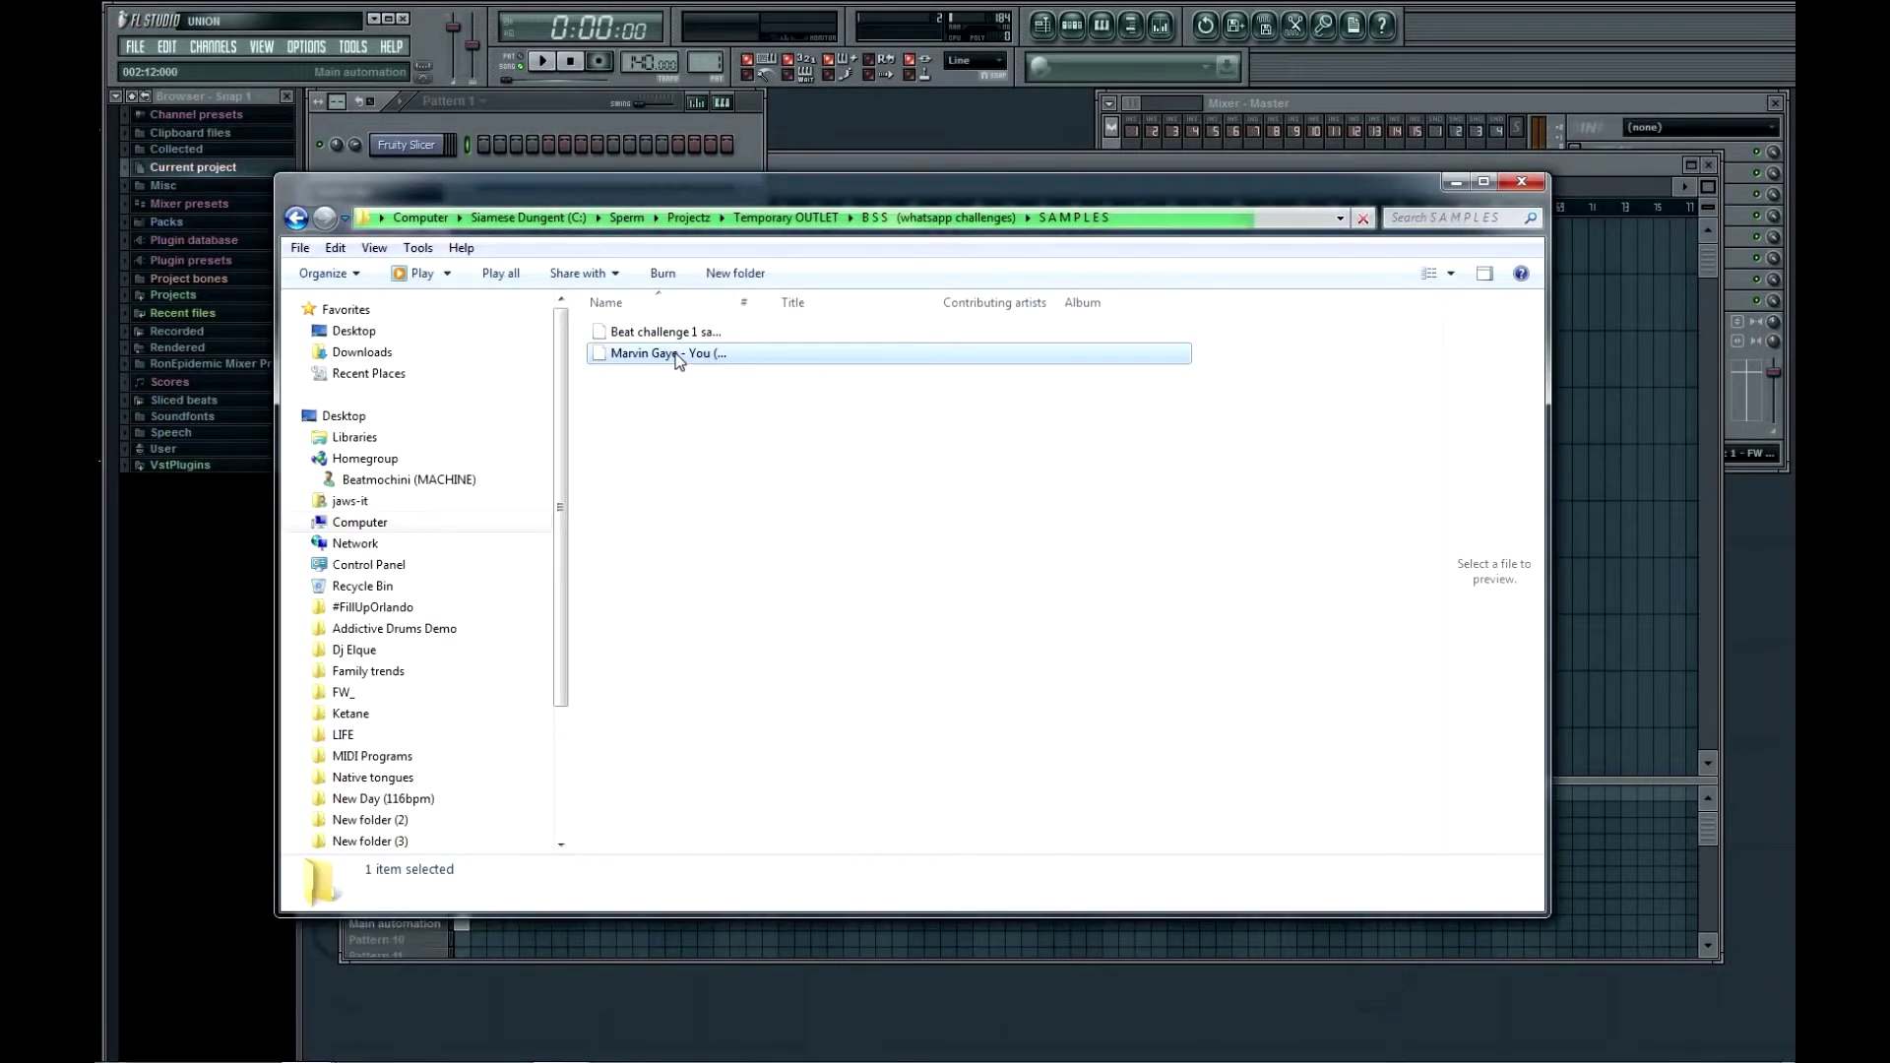
left_click_drag(676, 353, 430, 153)
right_click(441, 144)
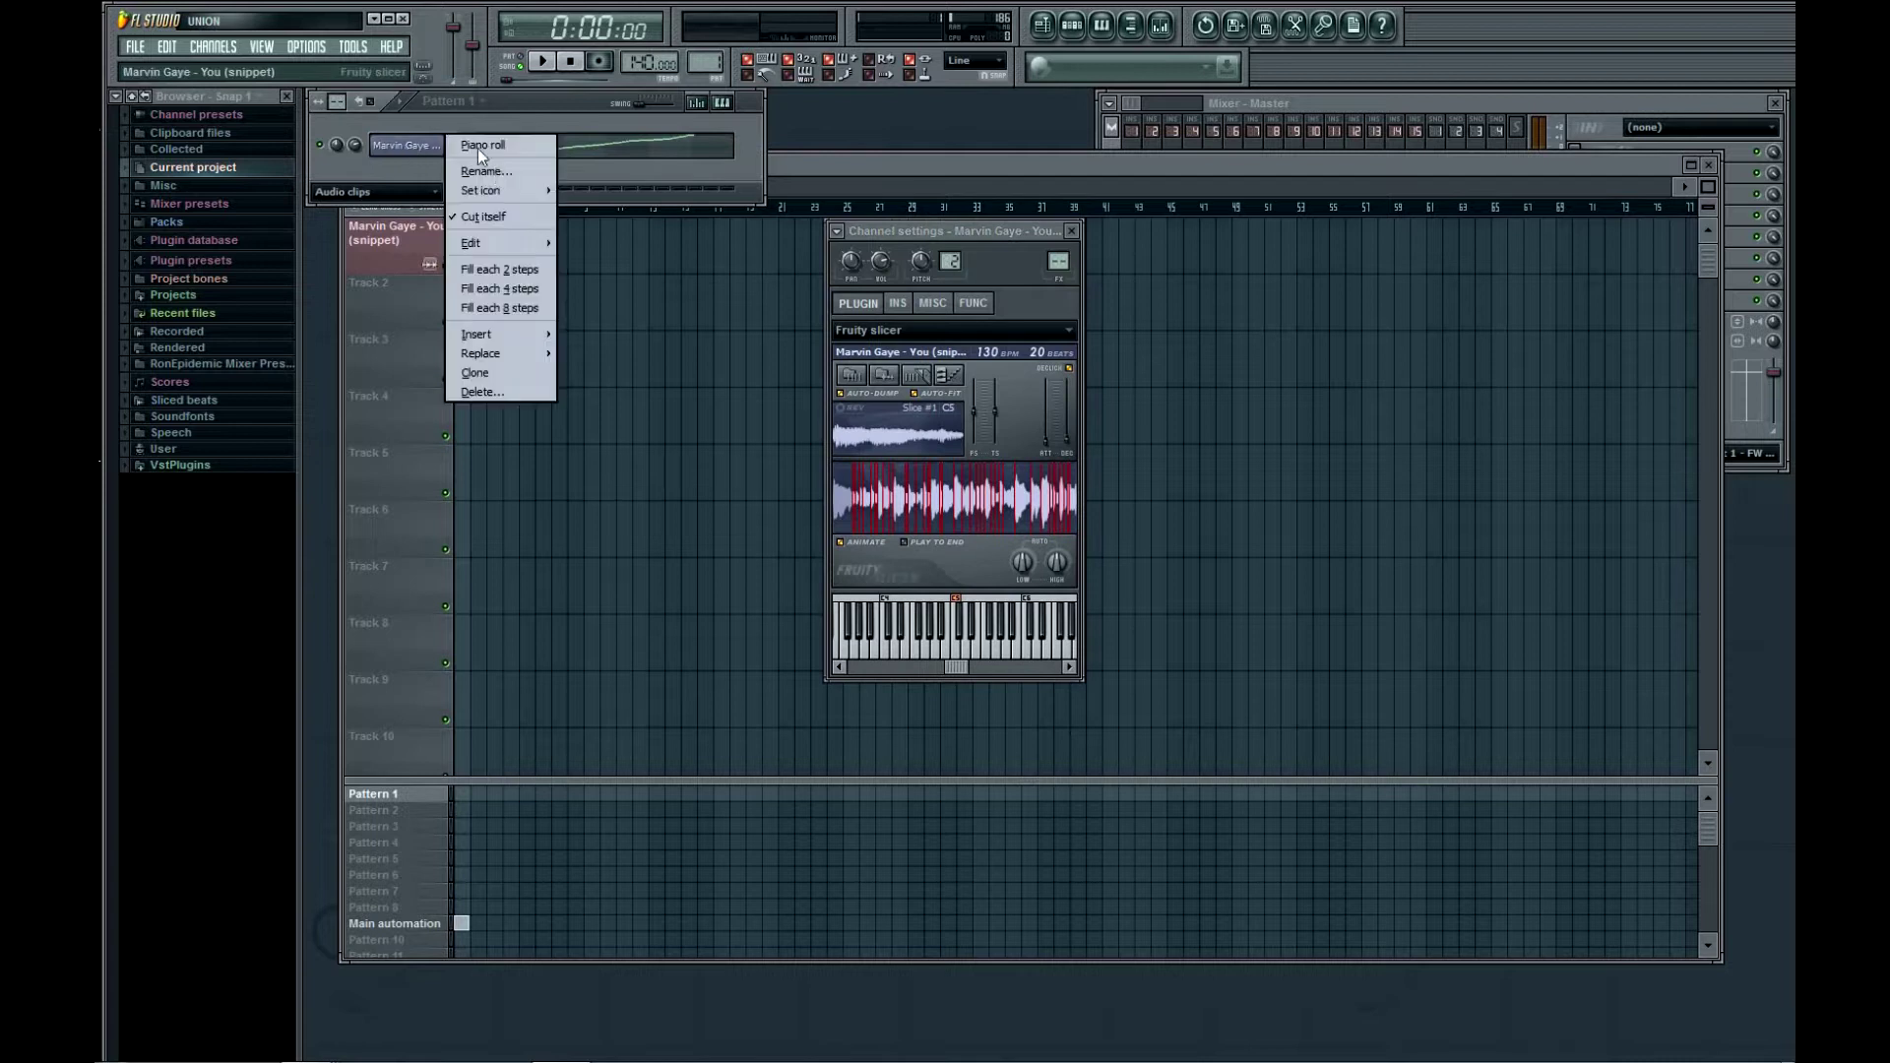
mouse_move(536, 247)
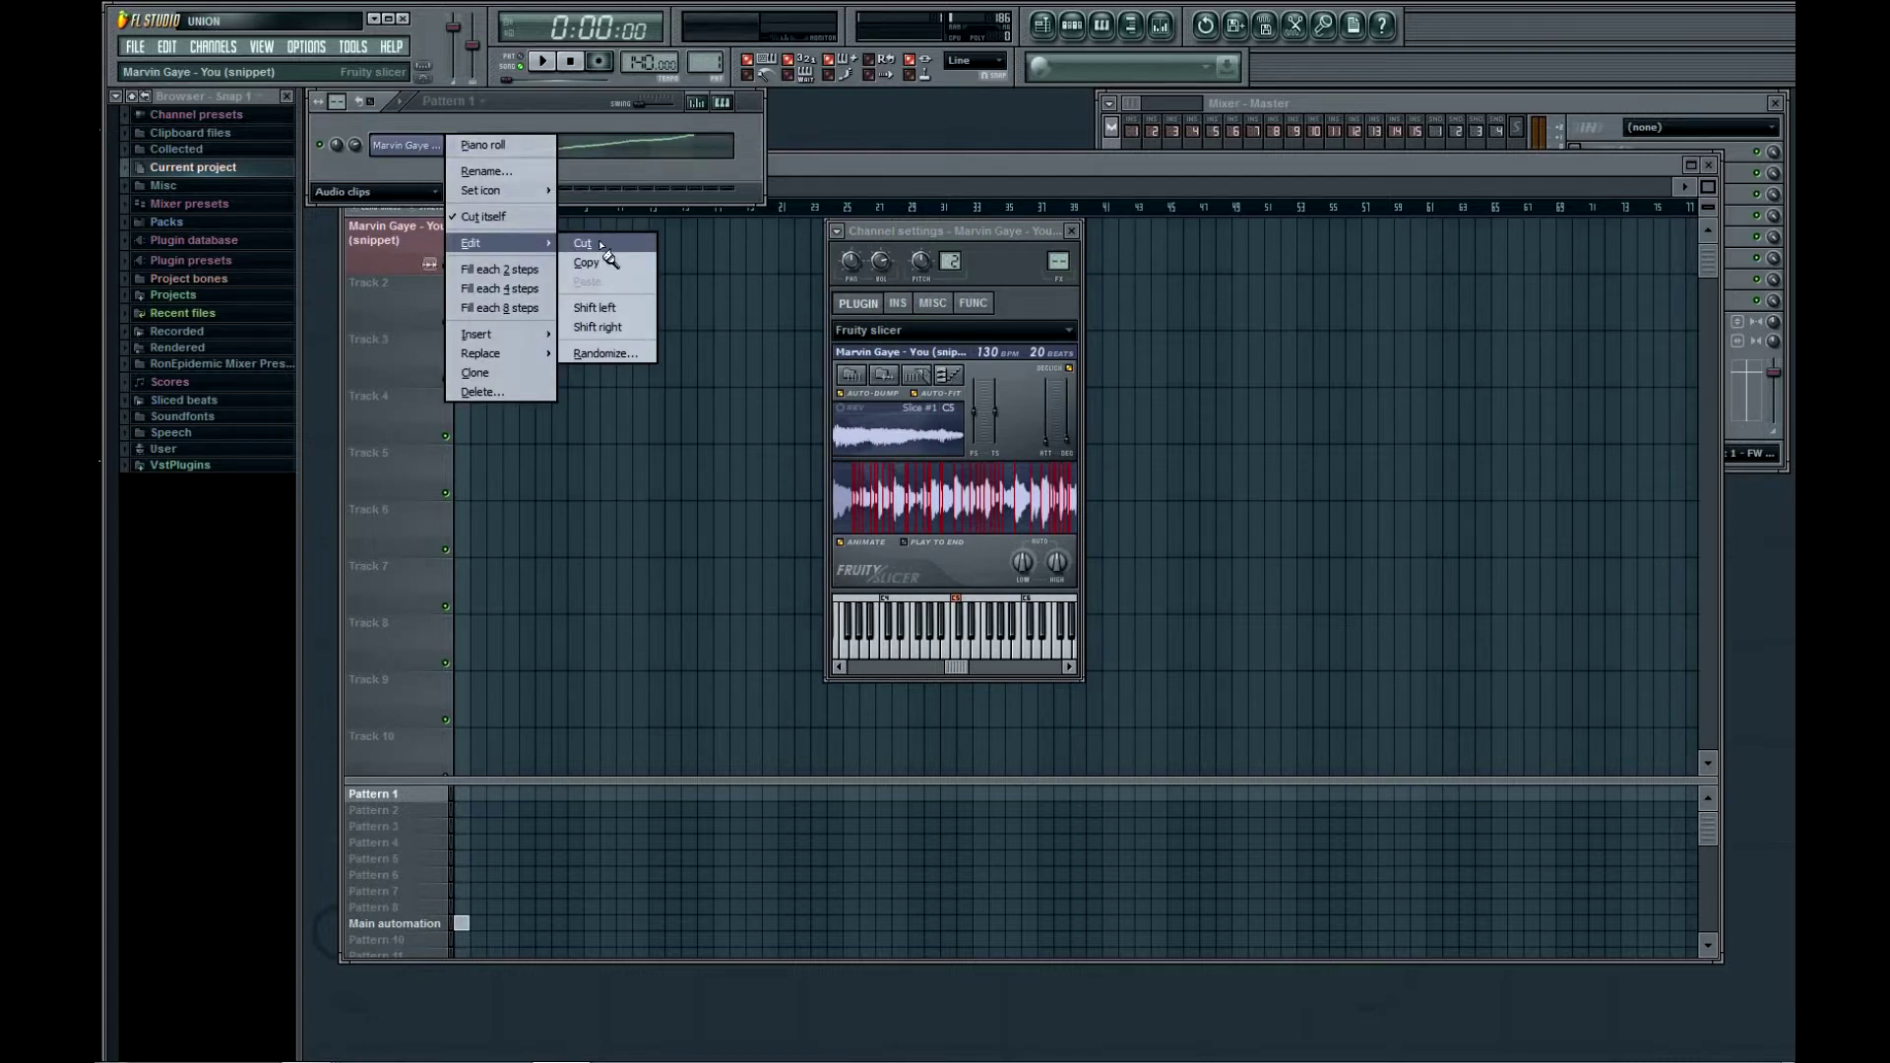
left_click(601, 244)
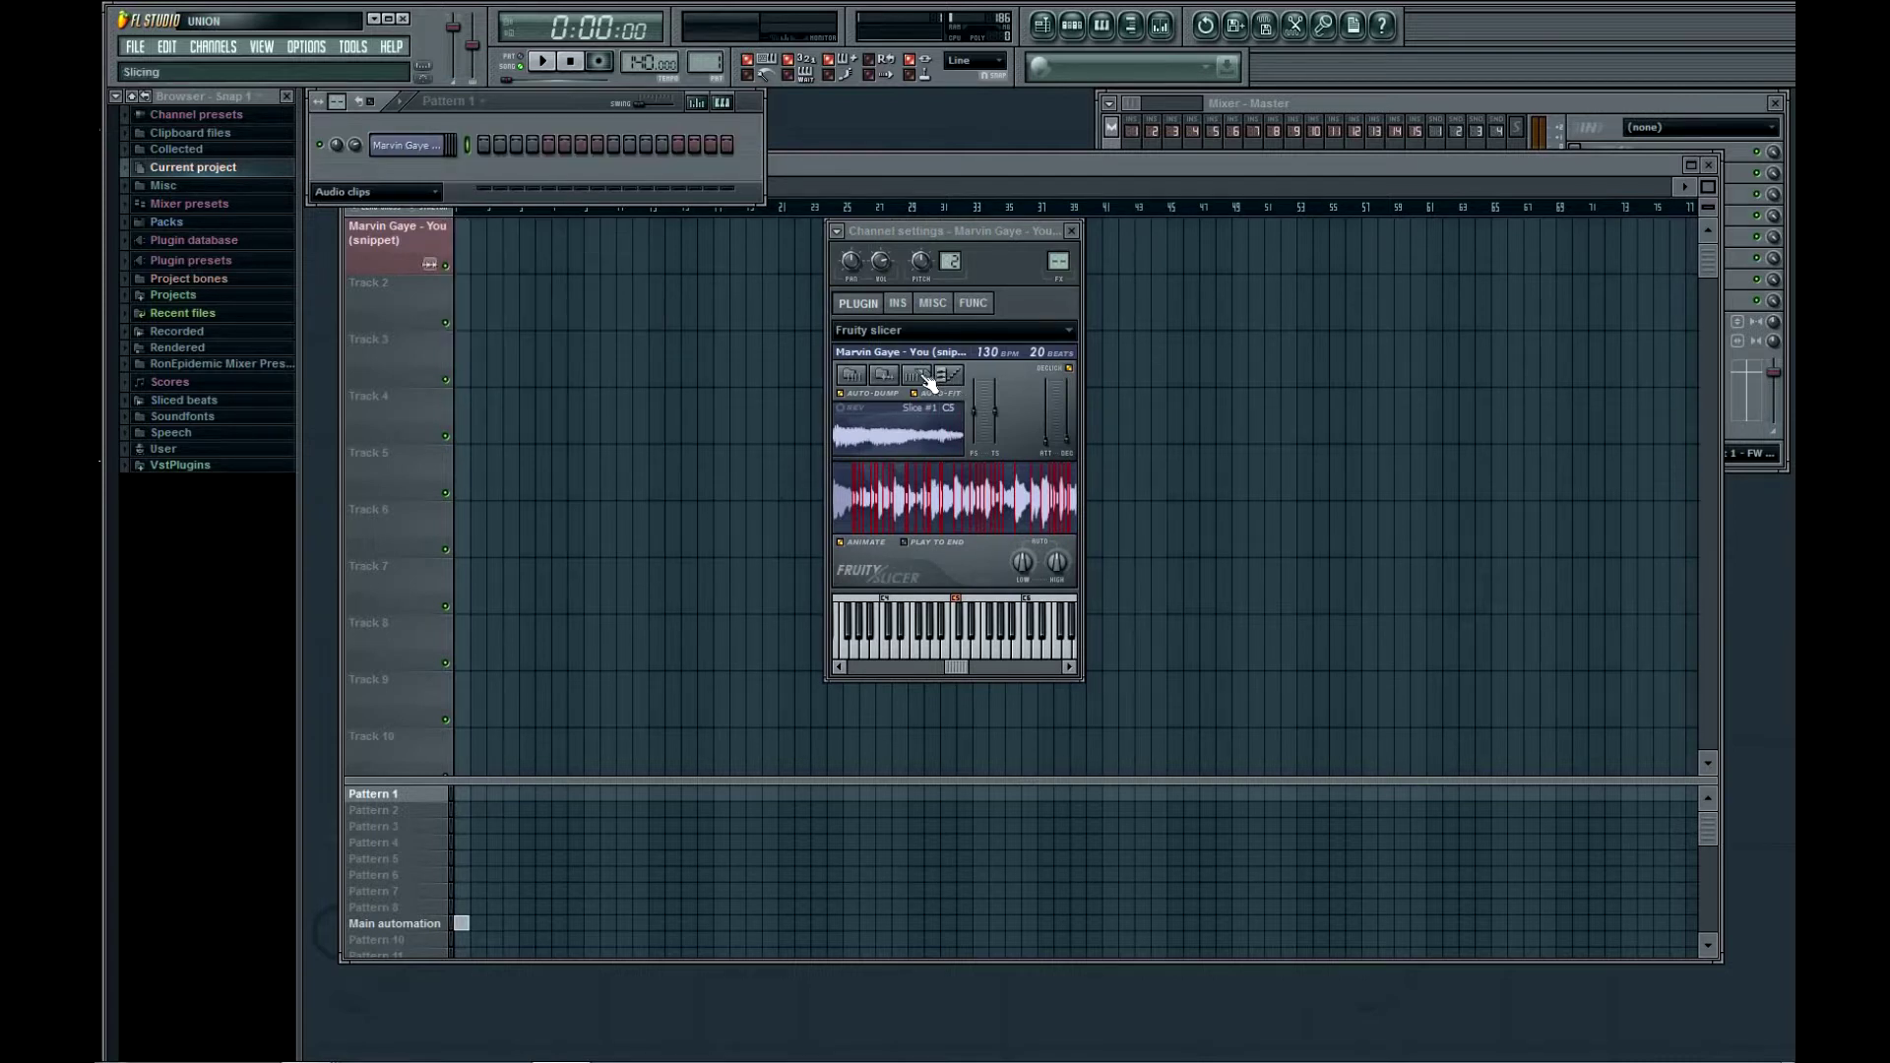
Re-slice the Marvin Gaye sample by beat in Fruity Slicer and cut the newly dumped notes from its channel
left_click(917, 375)
left_click(970, 582)
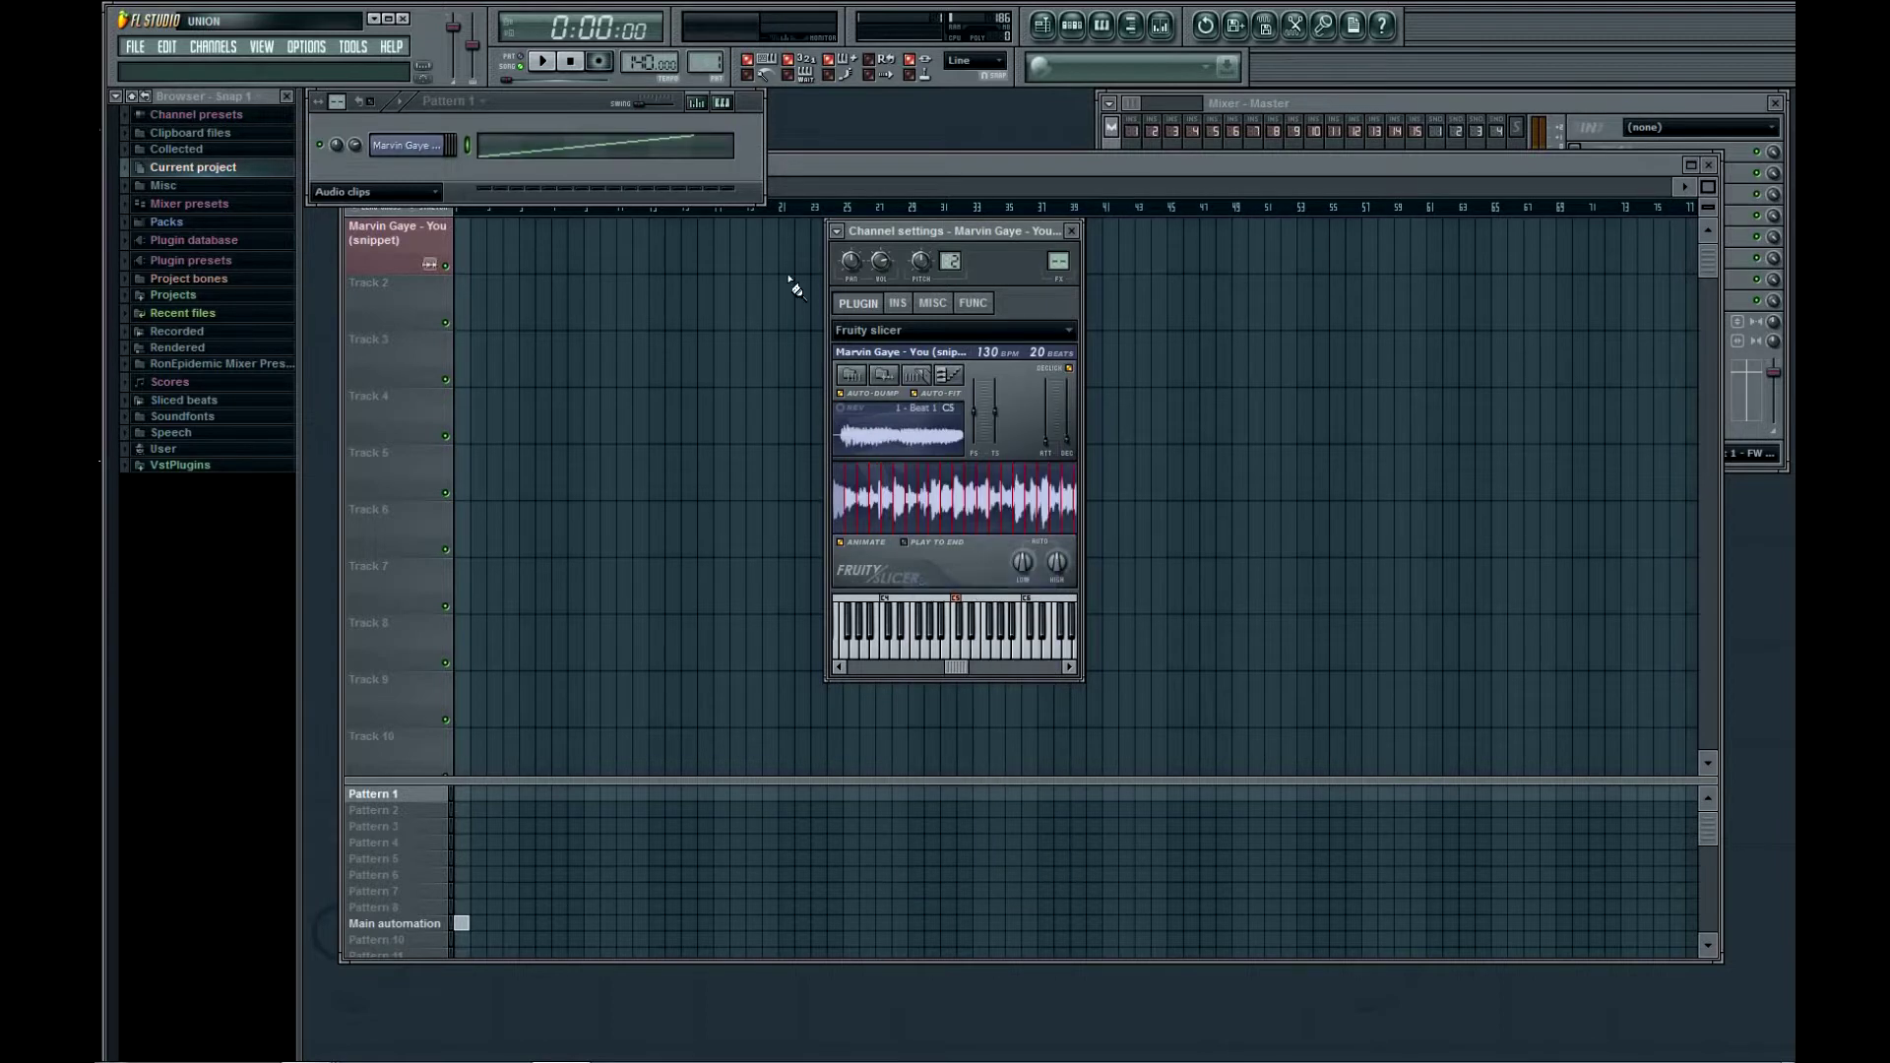
right_click(417, 145)
mouse_move(526, 242)
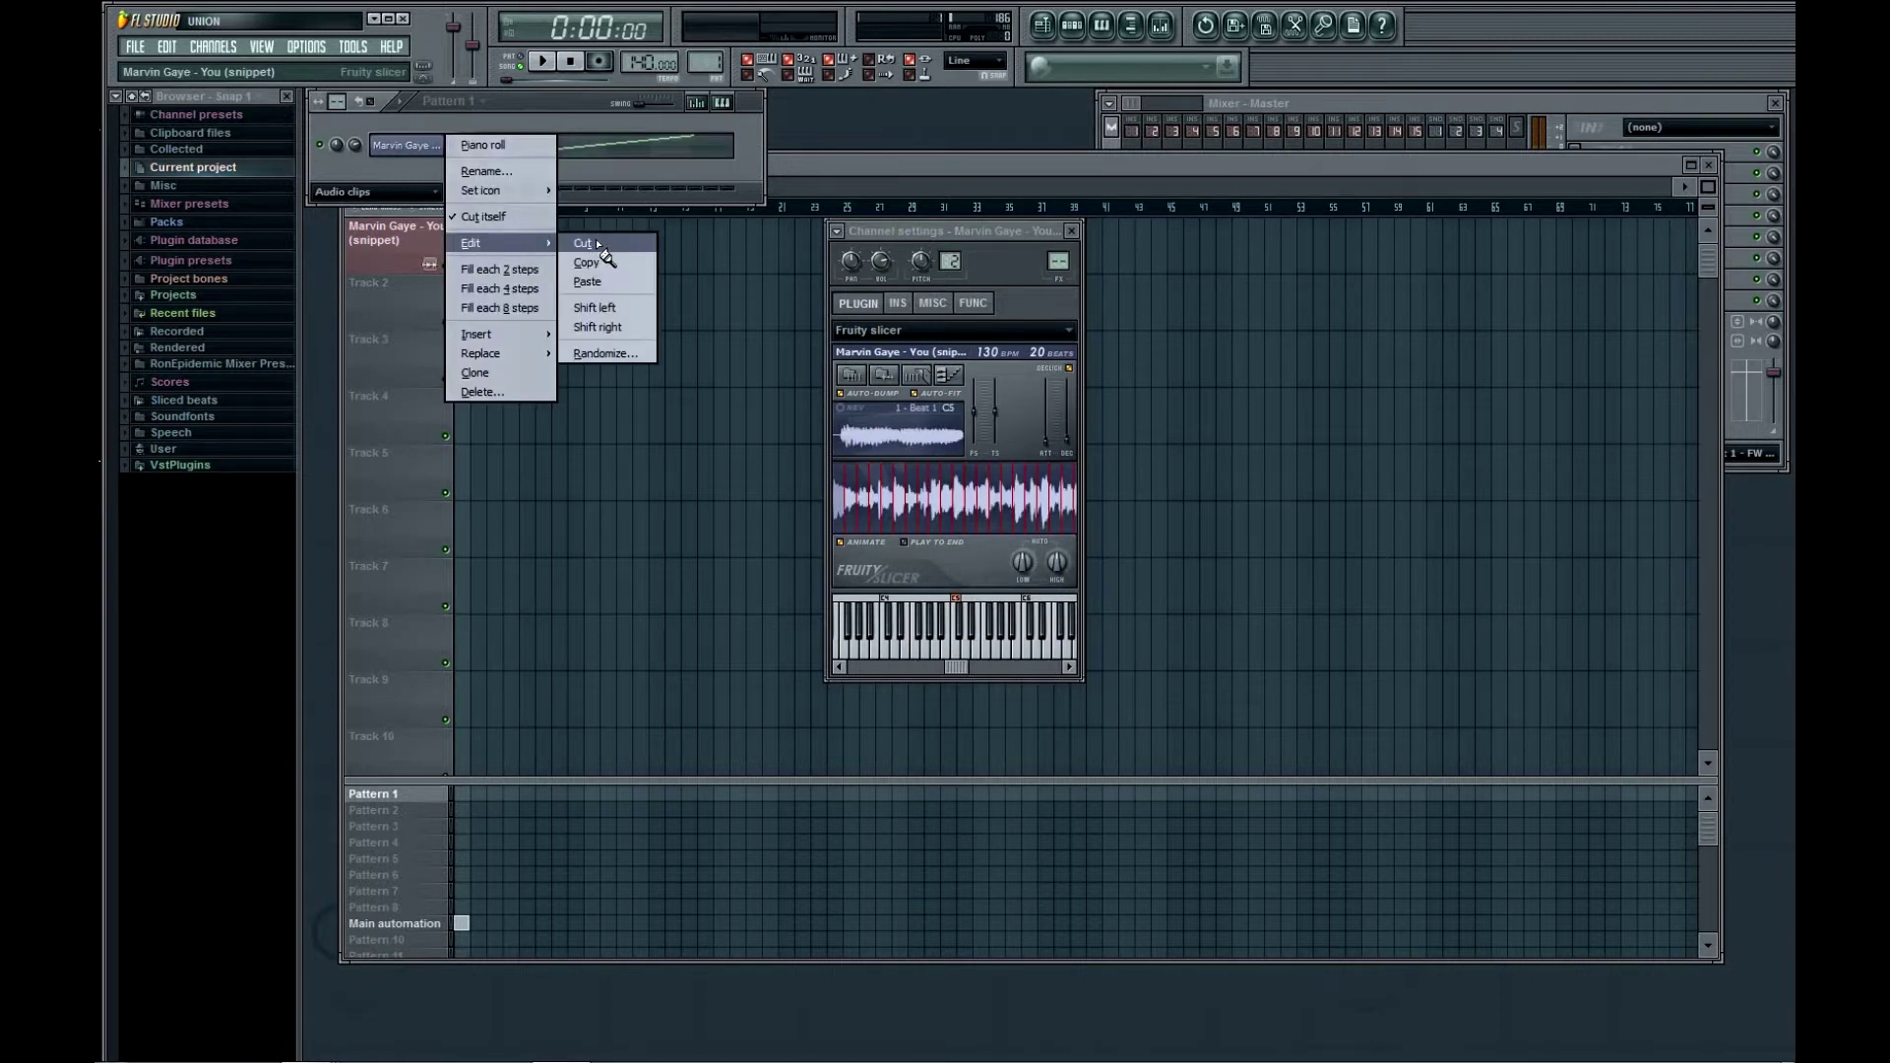
left_click(597, 245)
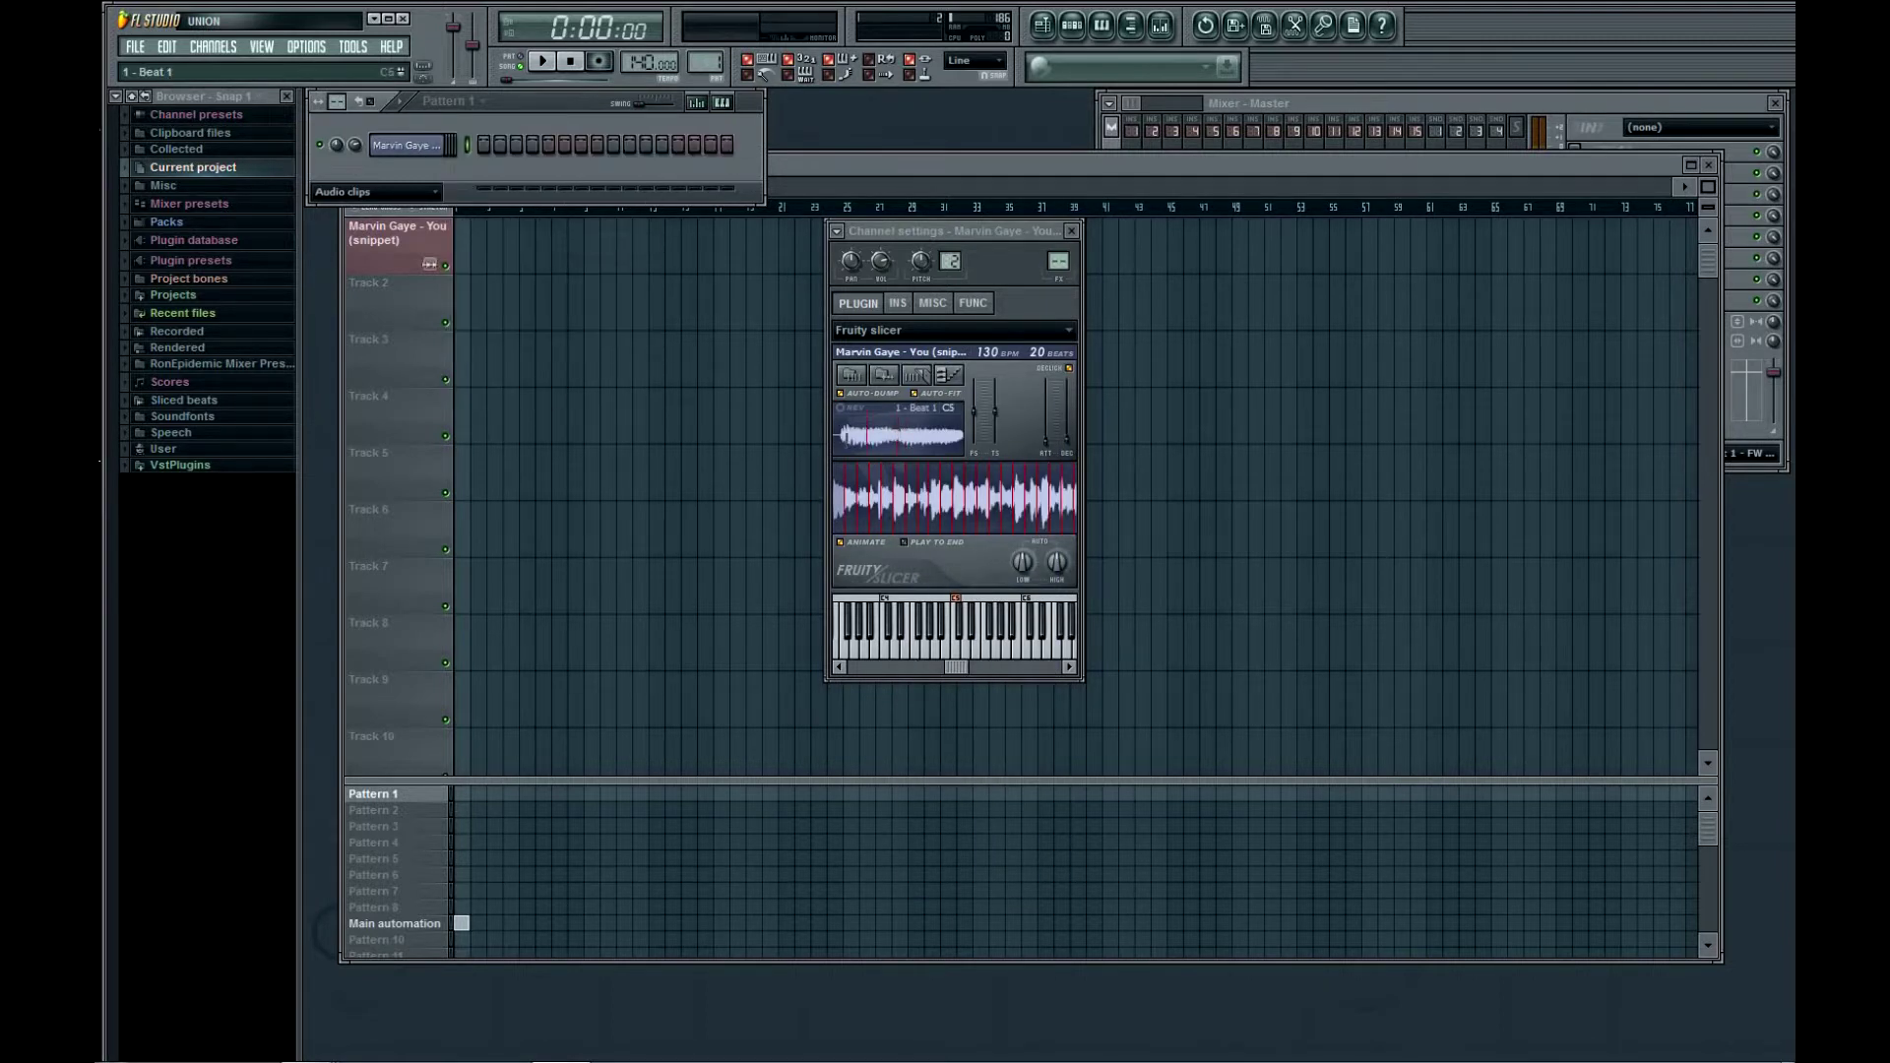
Split the Beat 1 slice of the sample in Fruity Slicer
right_click(855, 473)
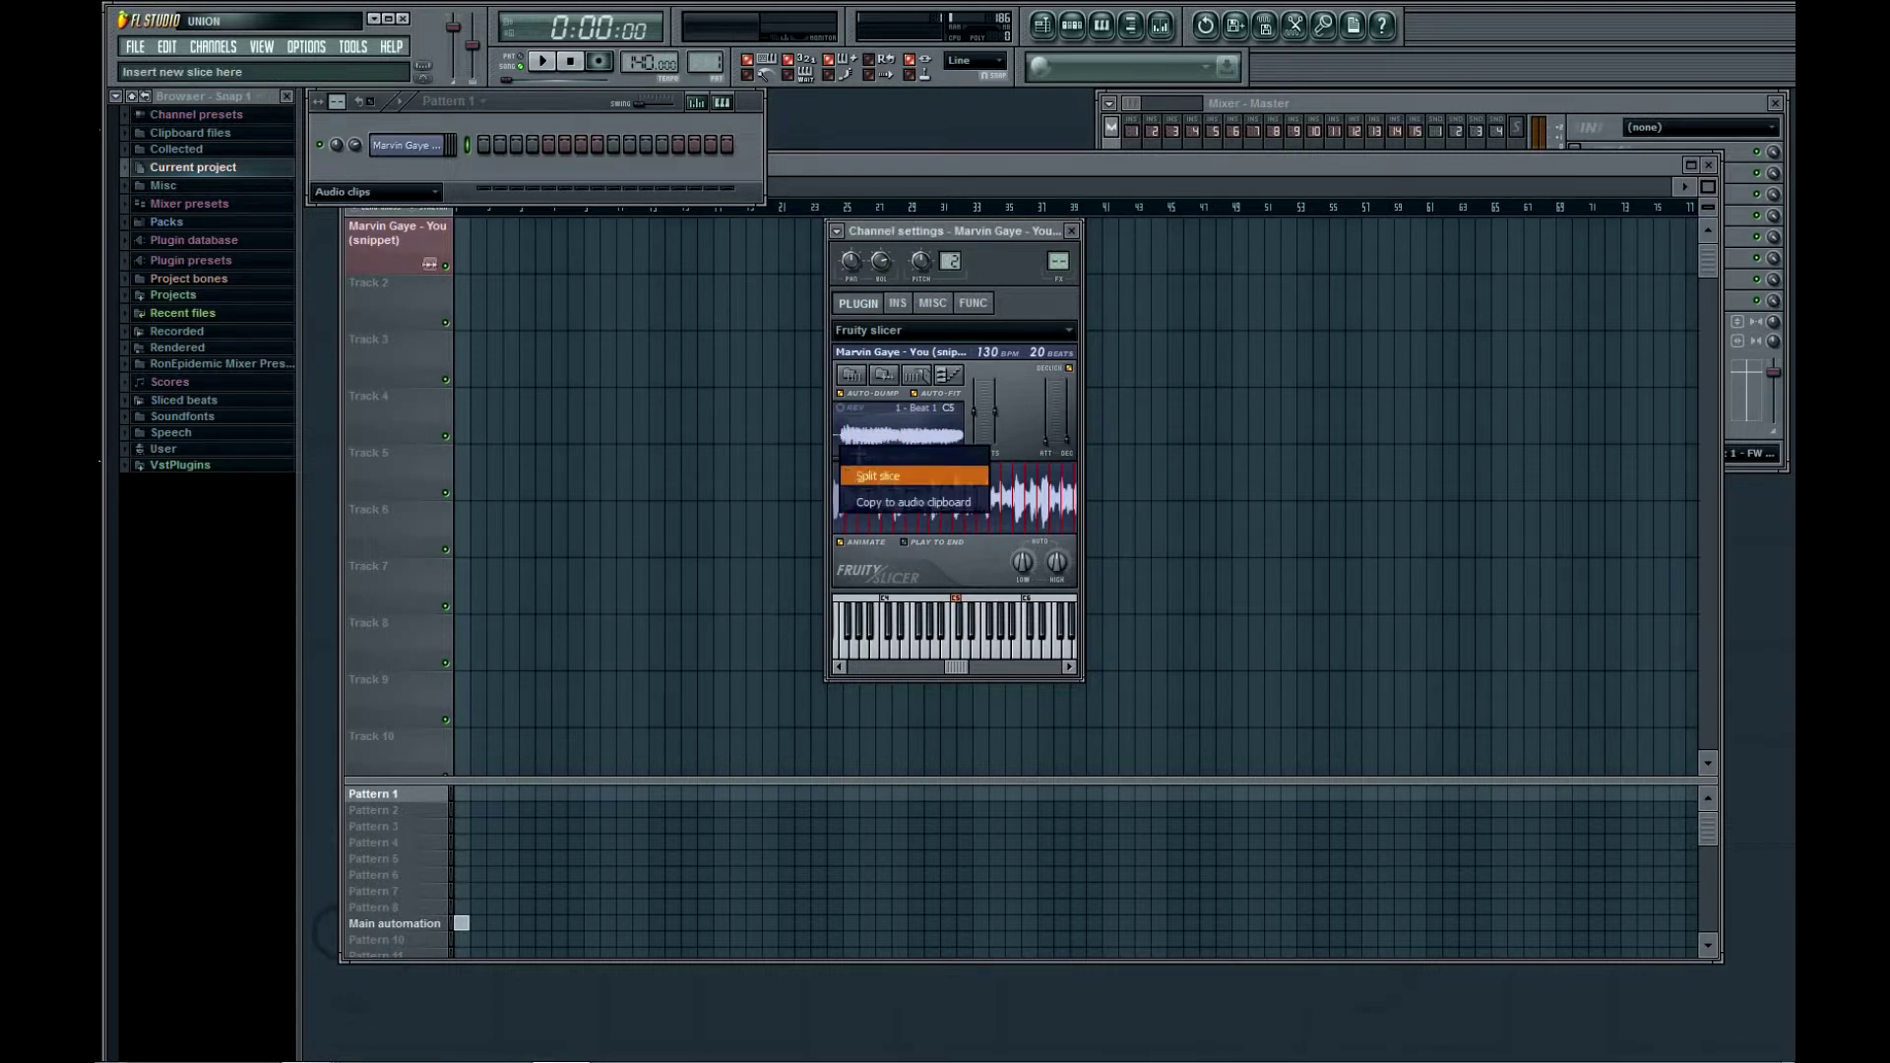
left_click(871, 476)
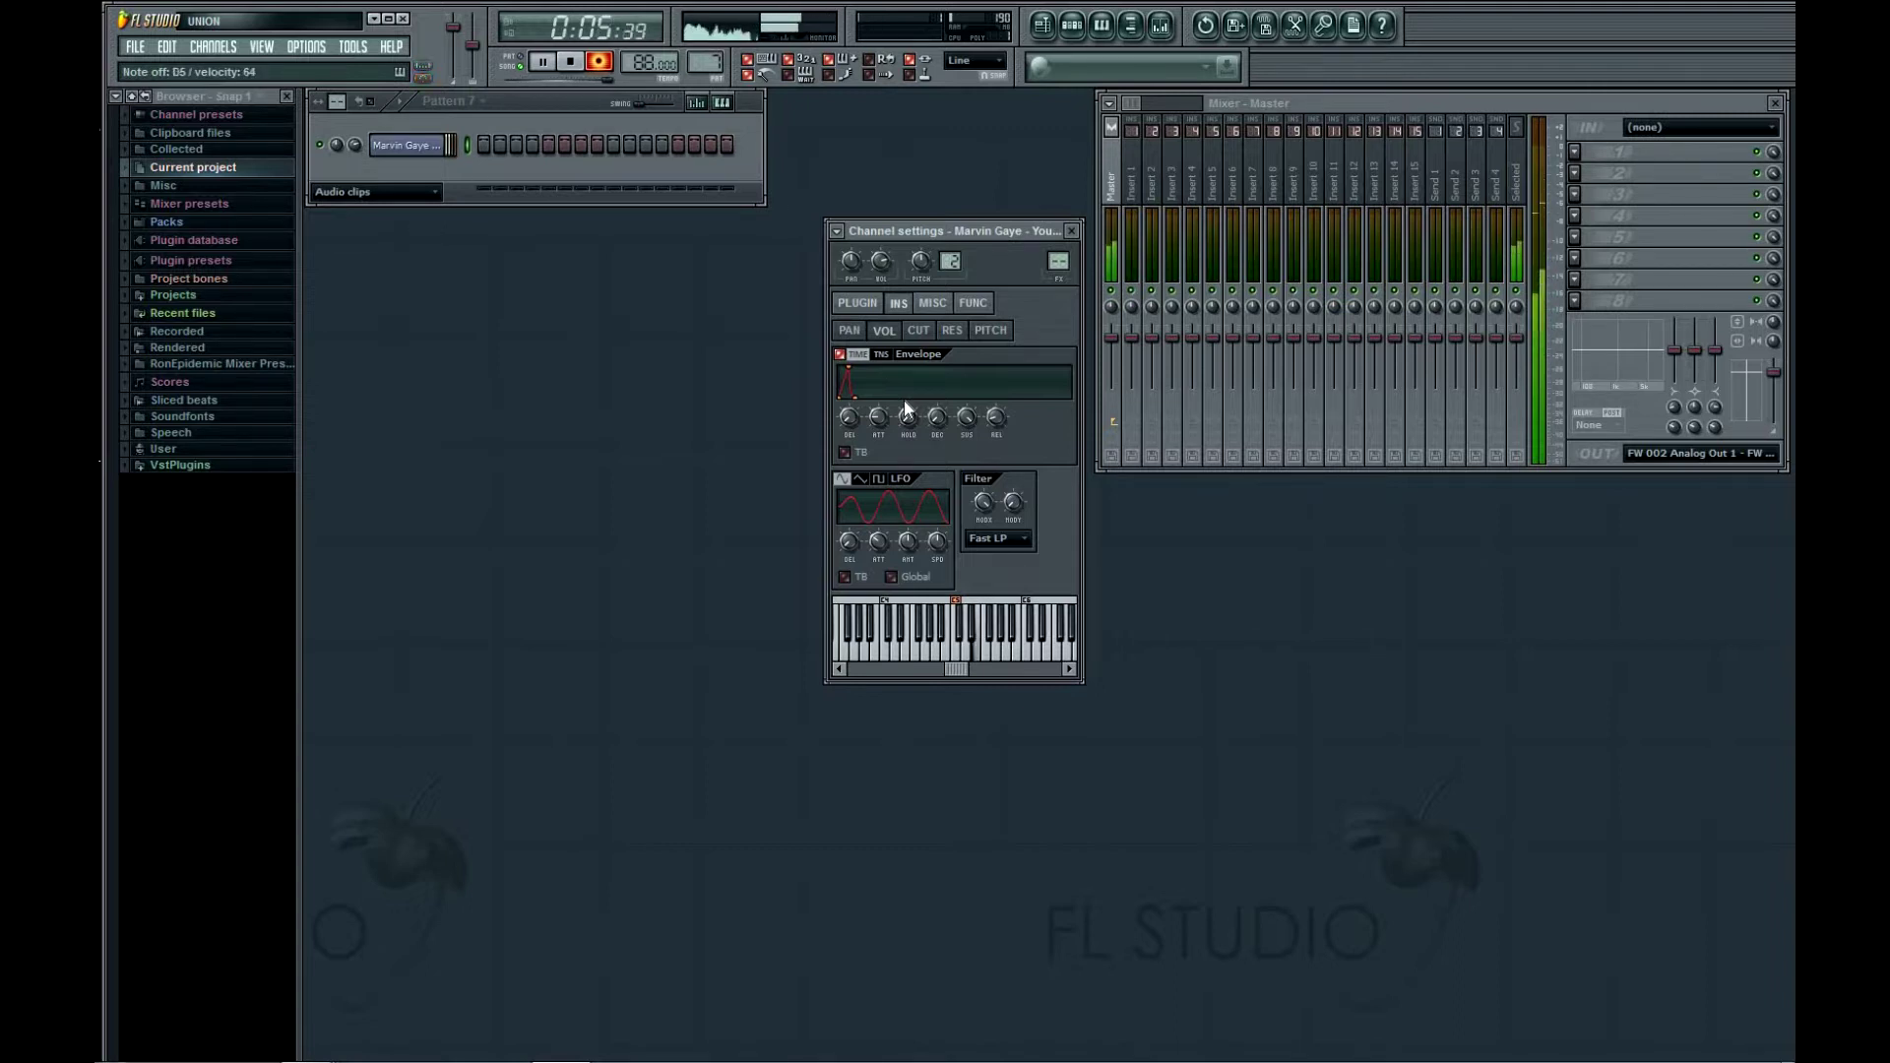
Stop the recording, open the recorded Marvin Gaye slice pattern in the piano roll, quantize its notes with recording switched off, and audition it
key("space")
left_click(556, 148)
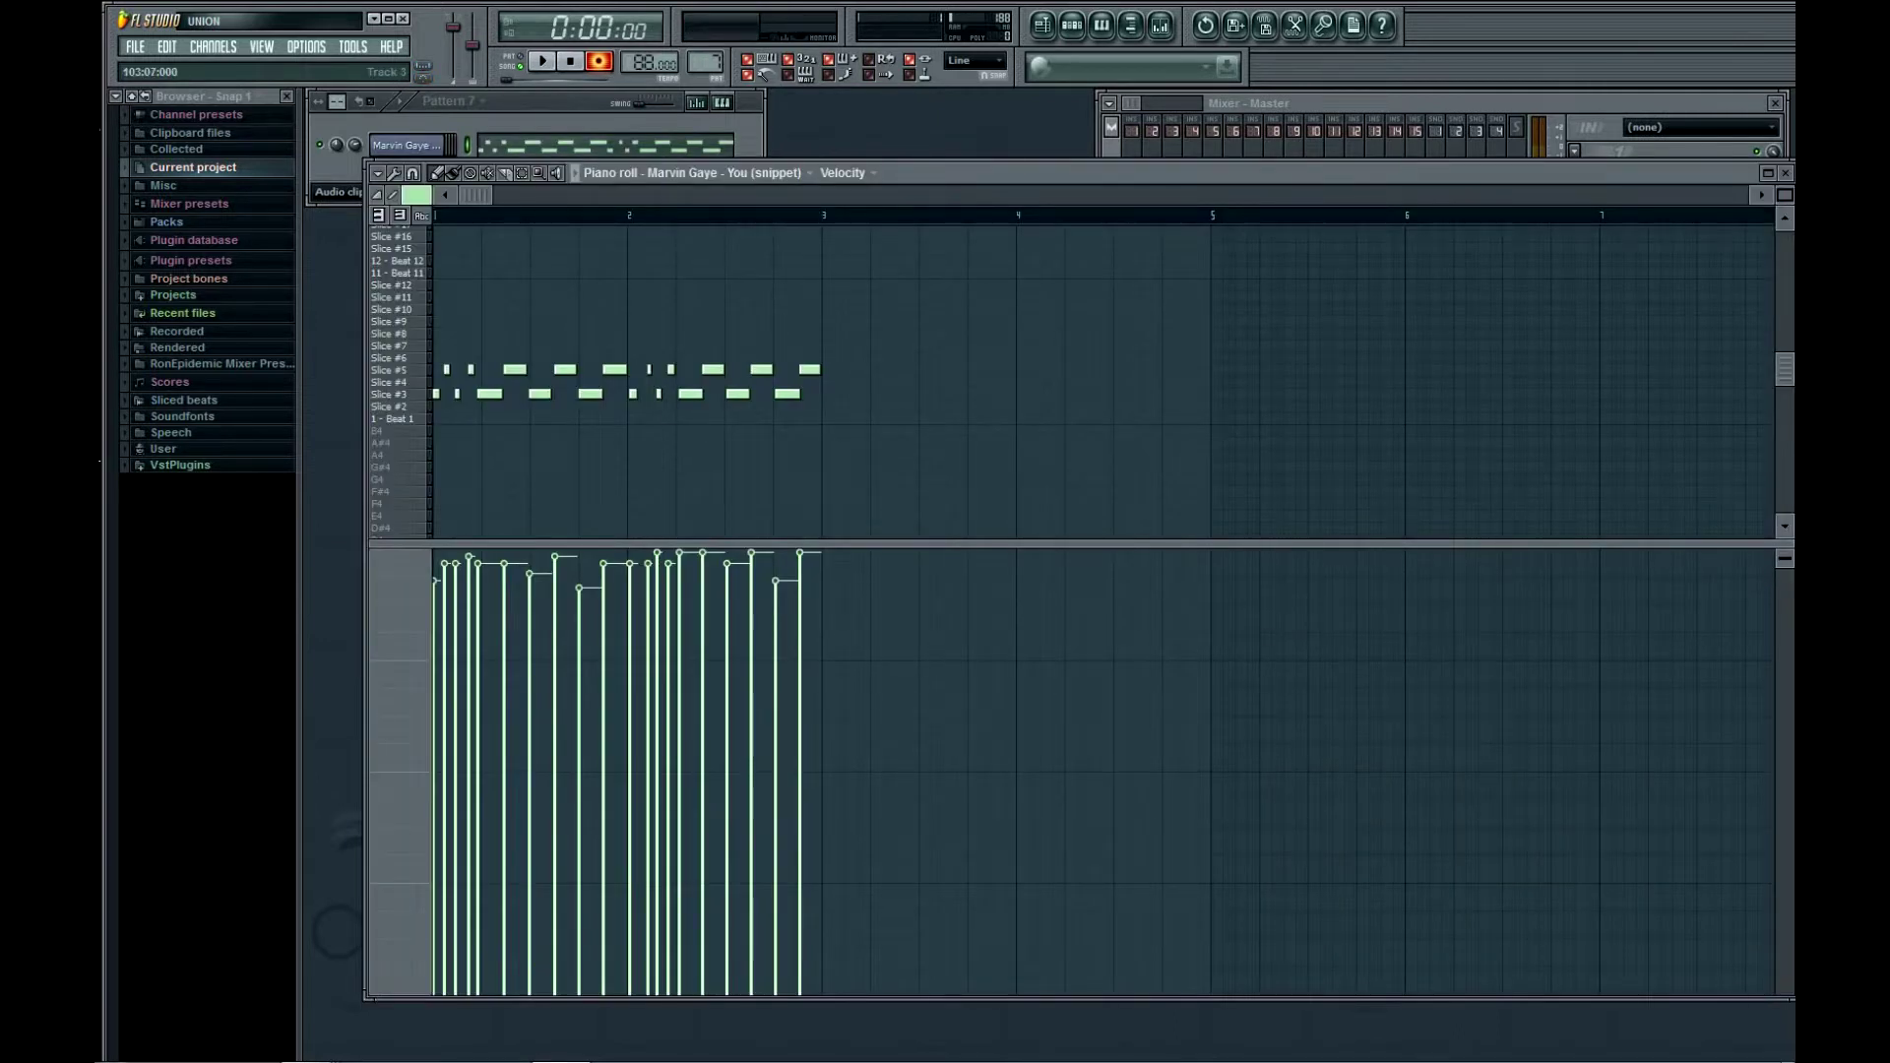
key("ctrl+q")
key("r")
key("space")
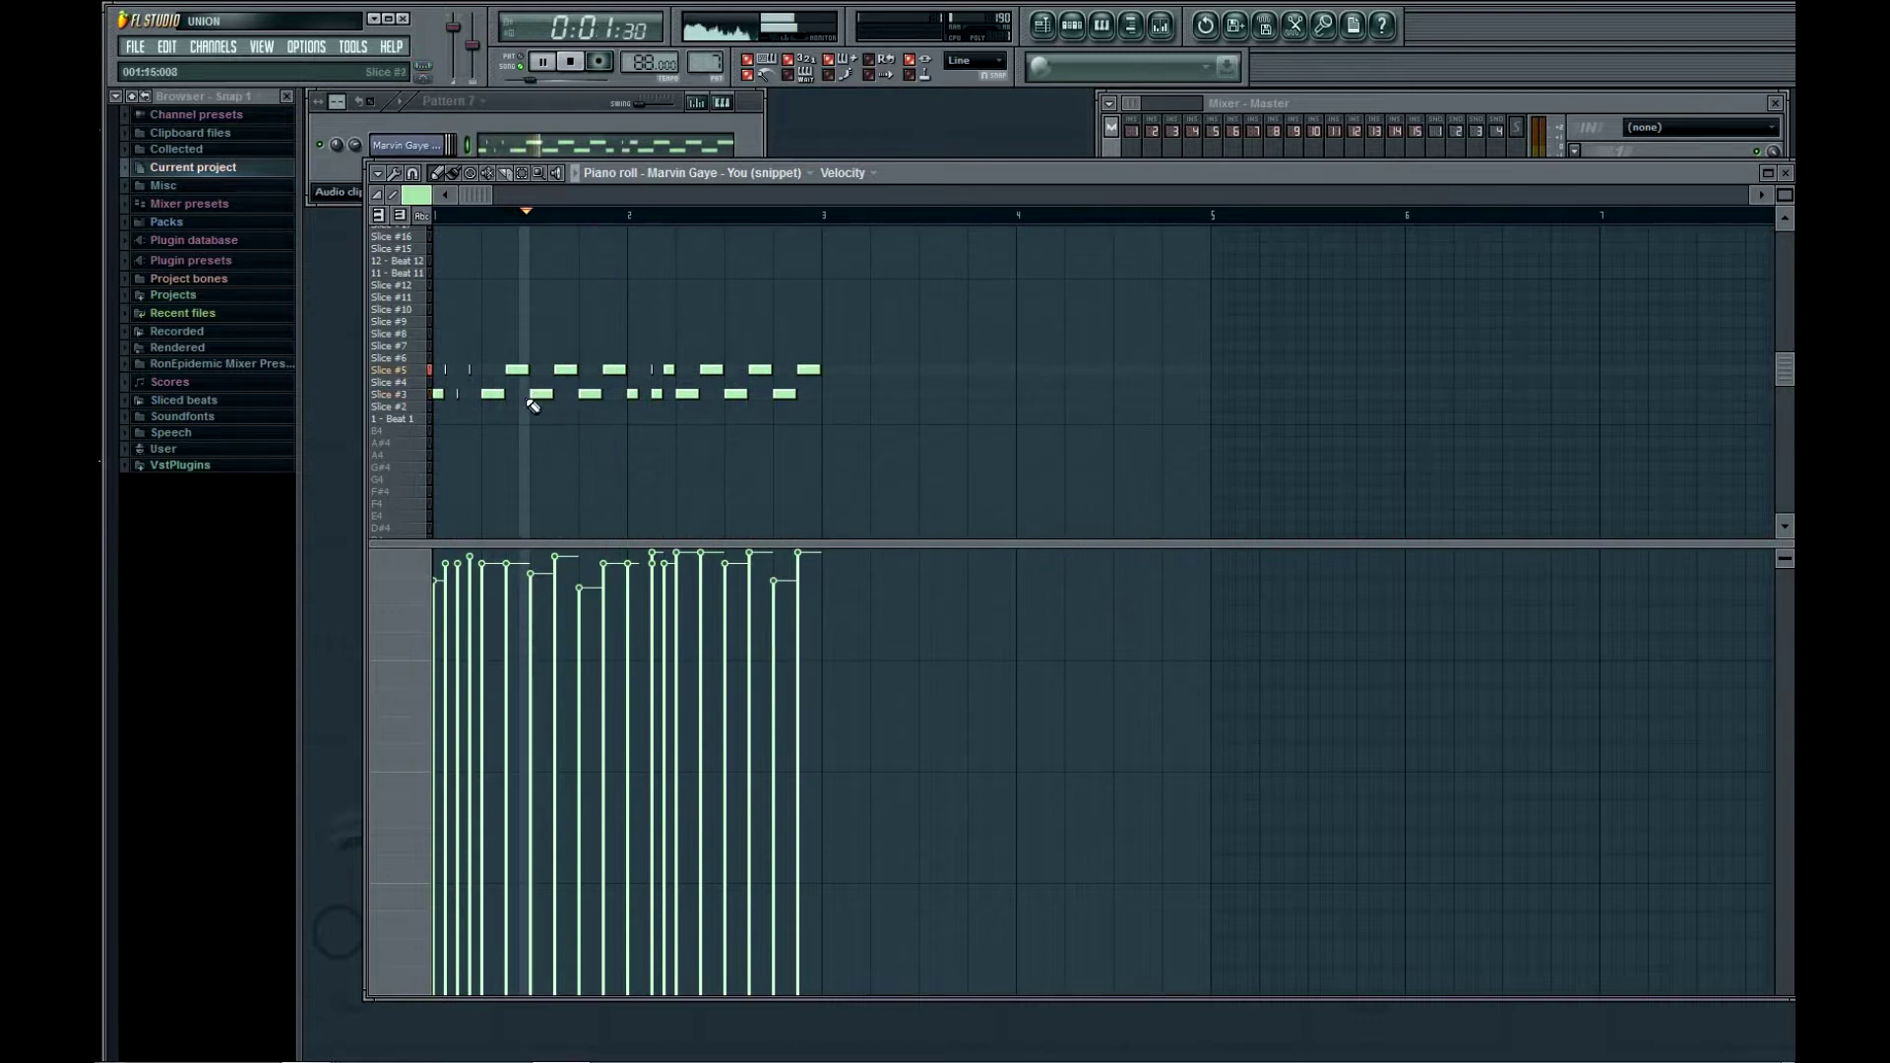
key("space")
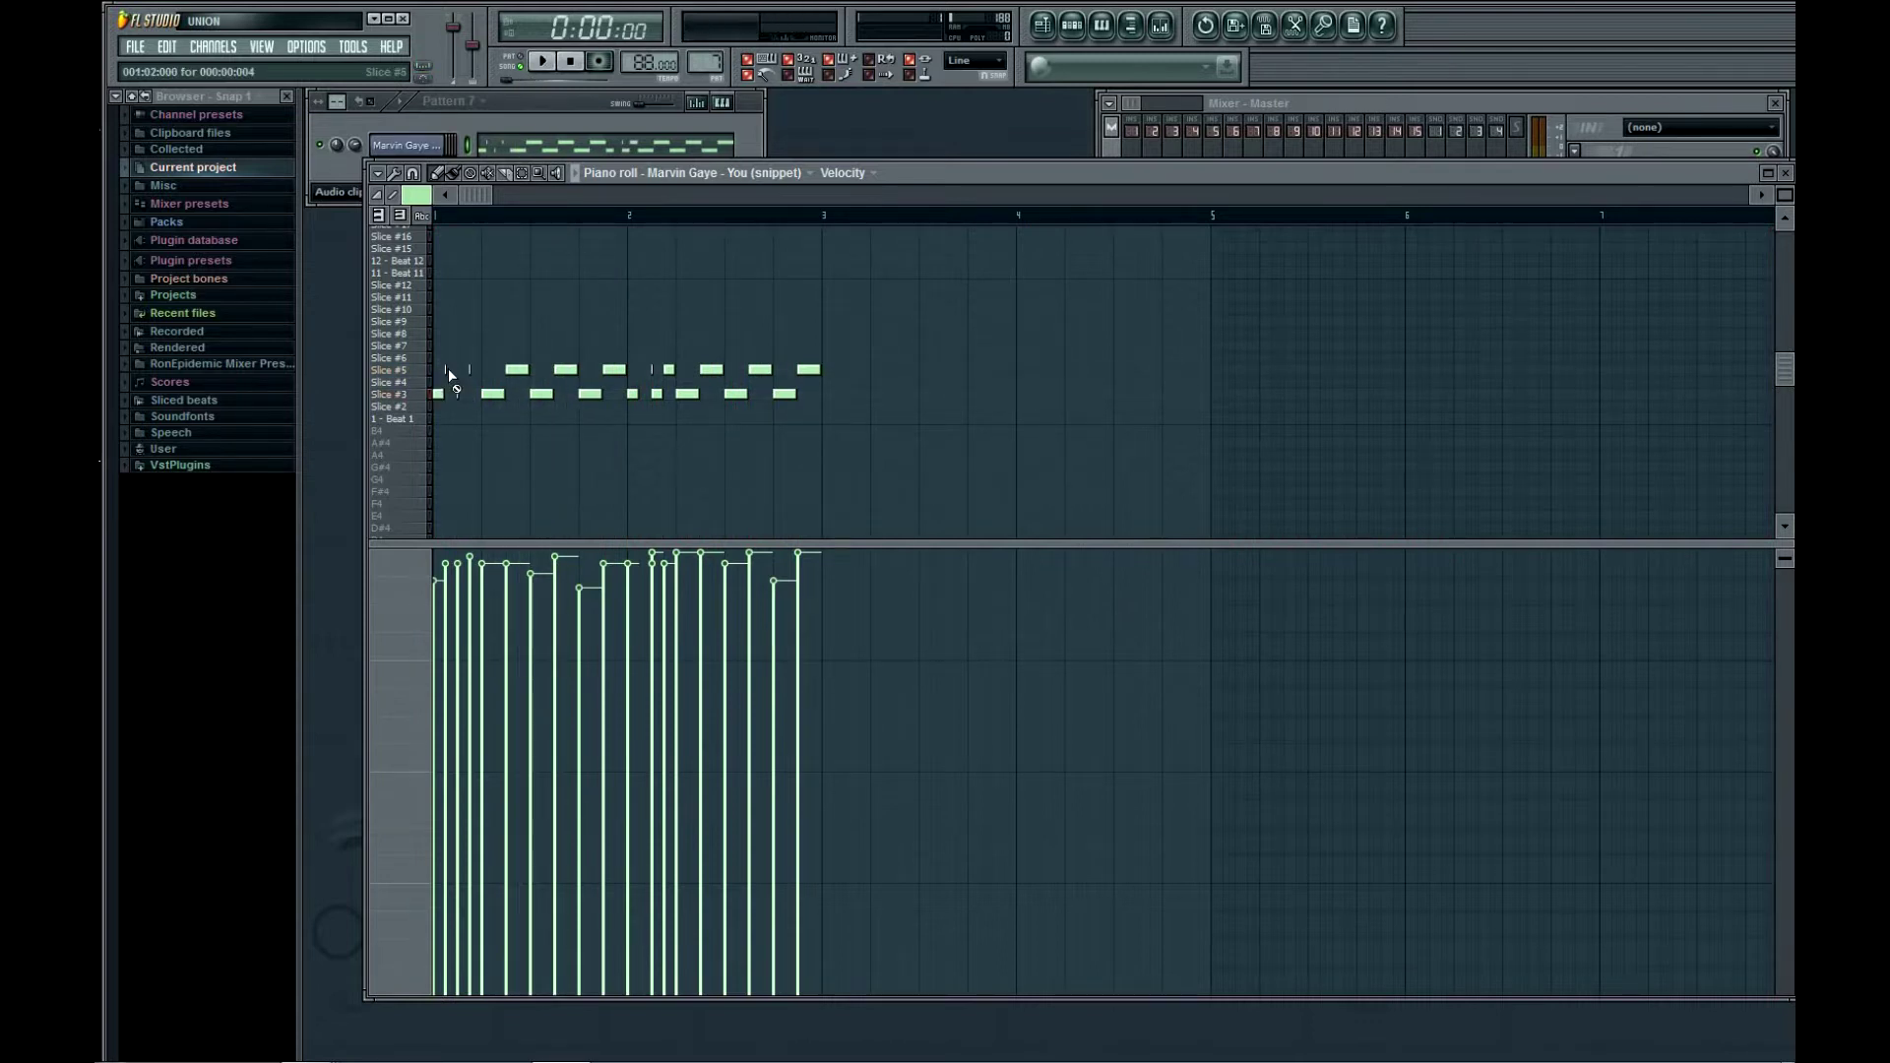
Replace the collapsed notes on Slice #5 and Slice #3 in the first two bars with full short notes, checking them by playback
left_click(446, 369)
key("space")
right_click(457, 394)
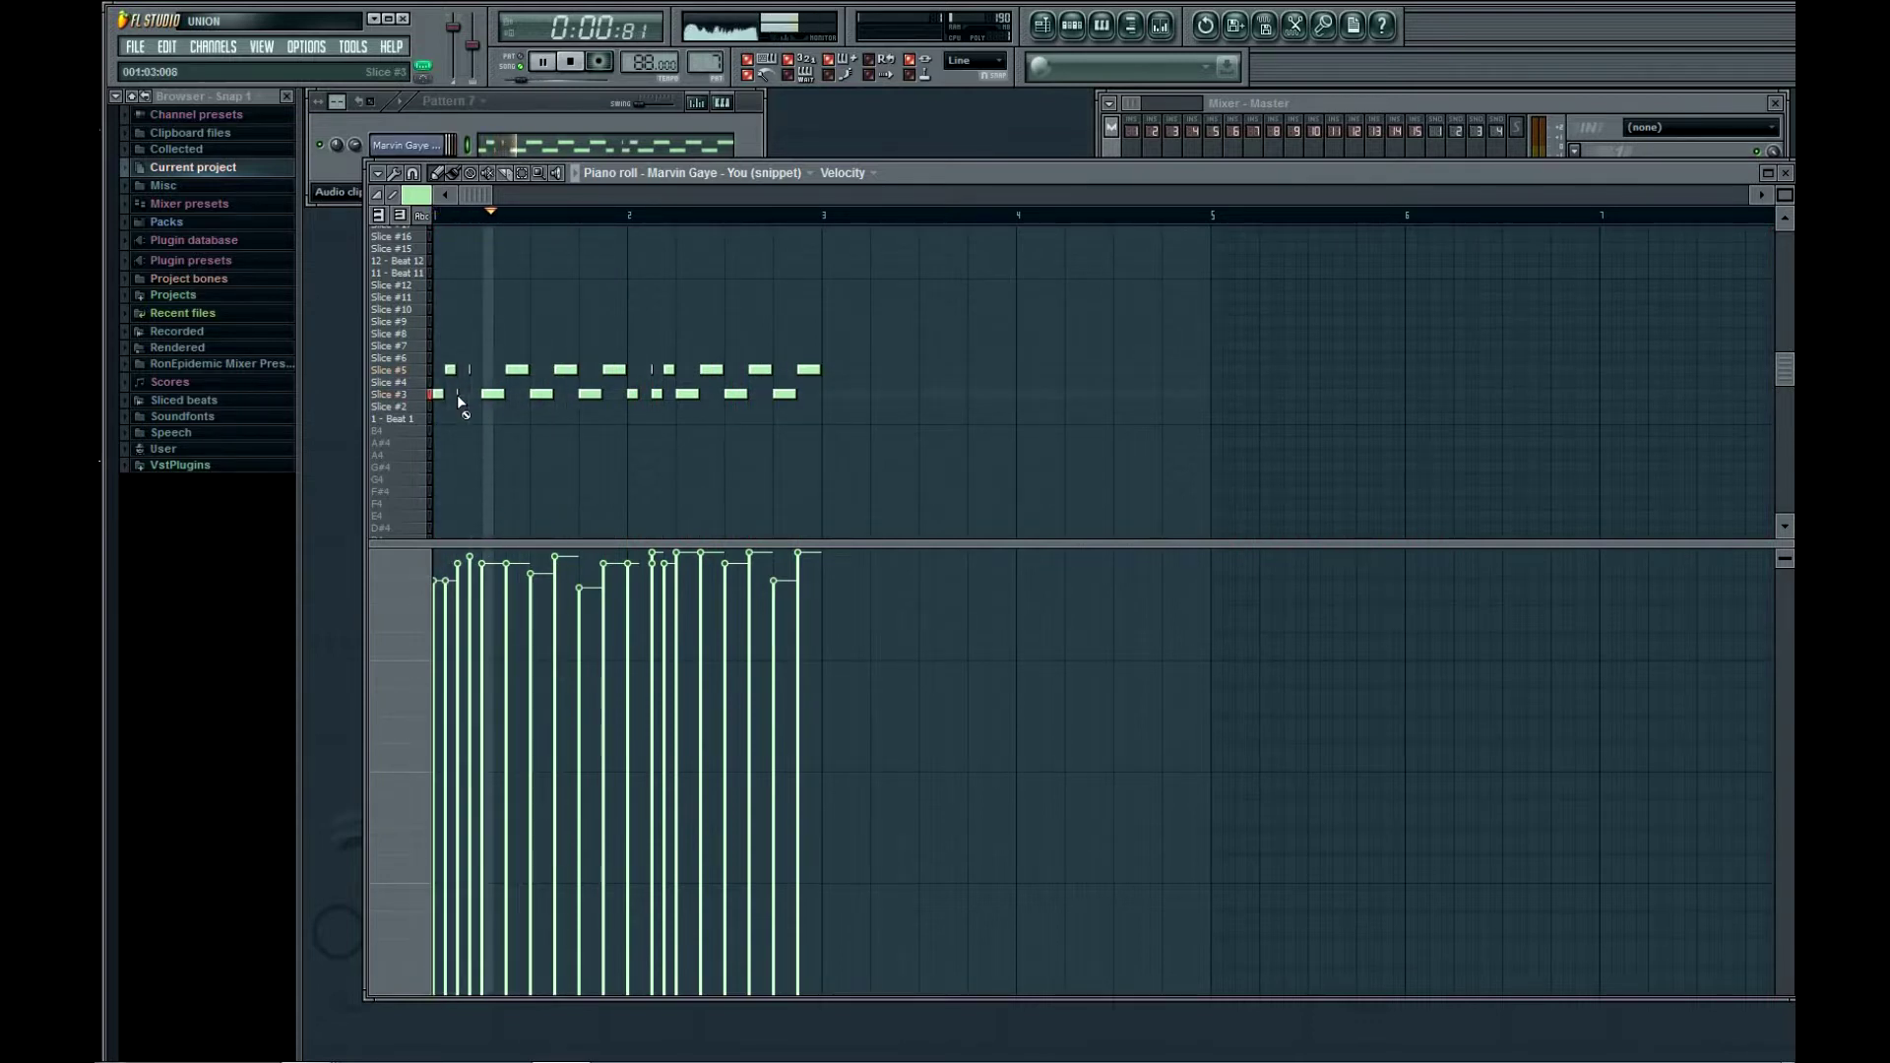
left_click(459, 393)
key("space")
right_click(469, 369)
key("space")
left_click(470, 369)
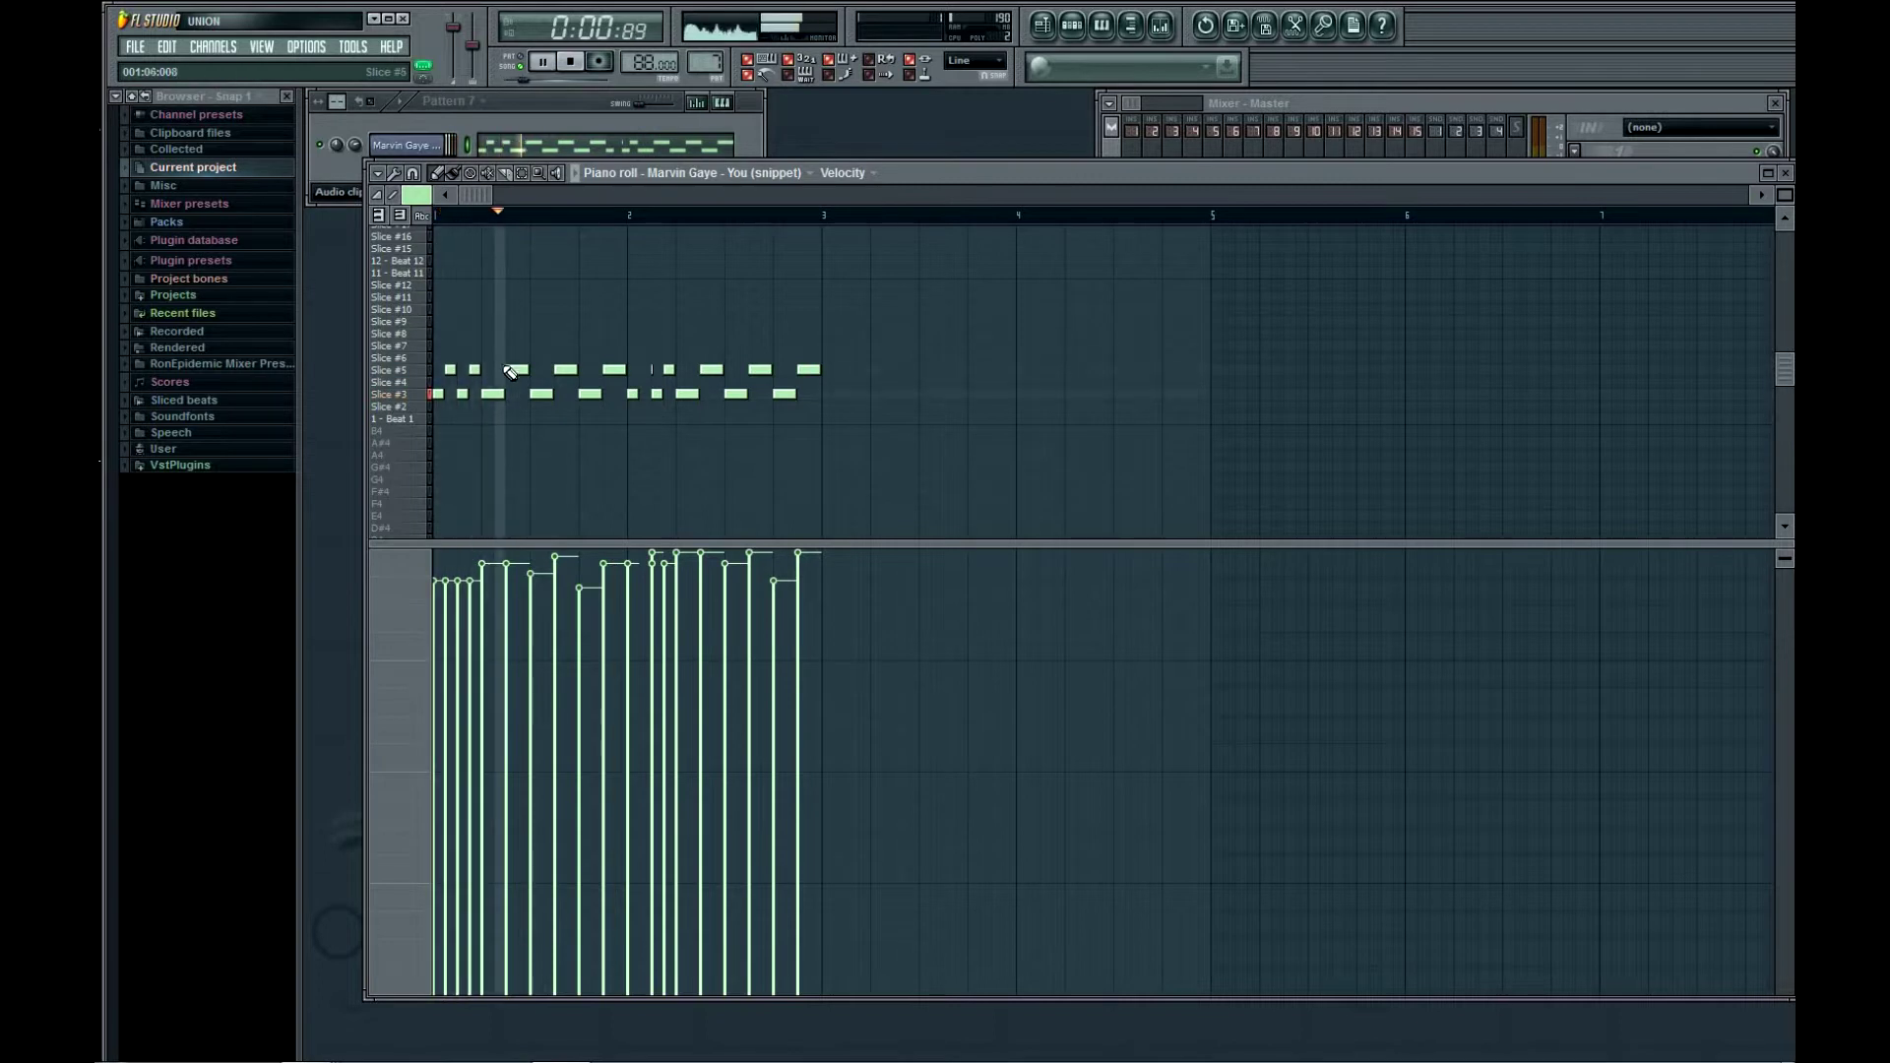
key("space")
key("space")
left_click(645, 369)
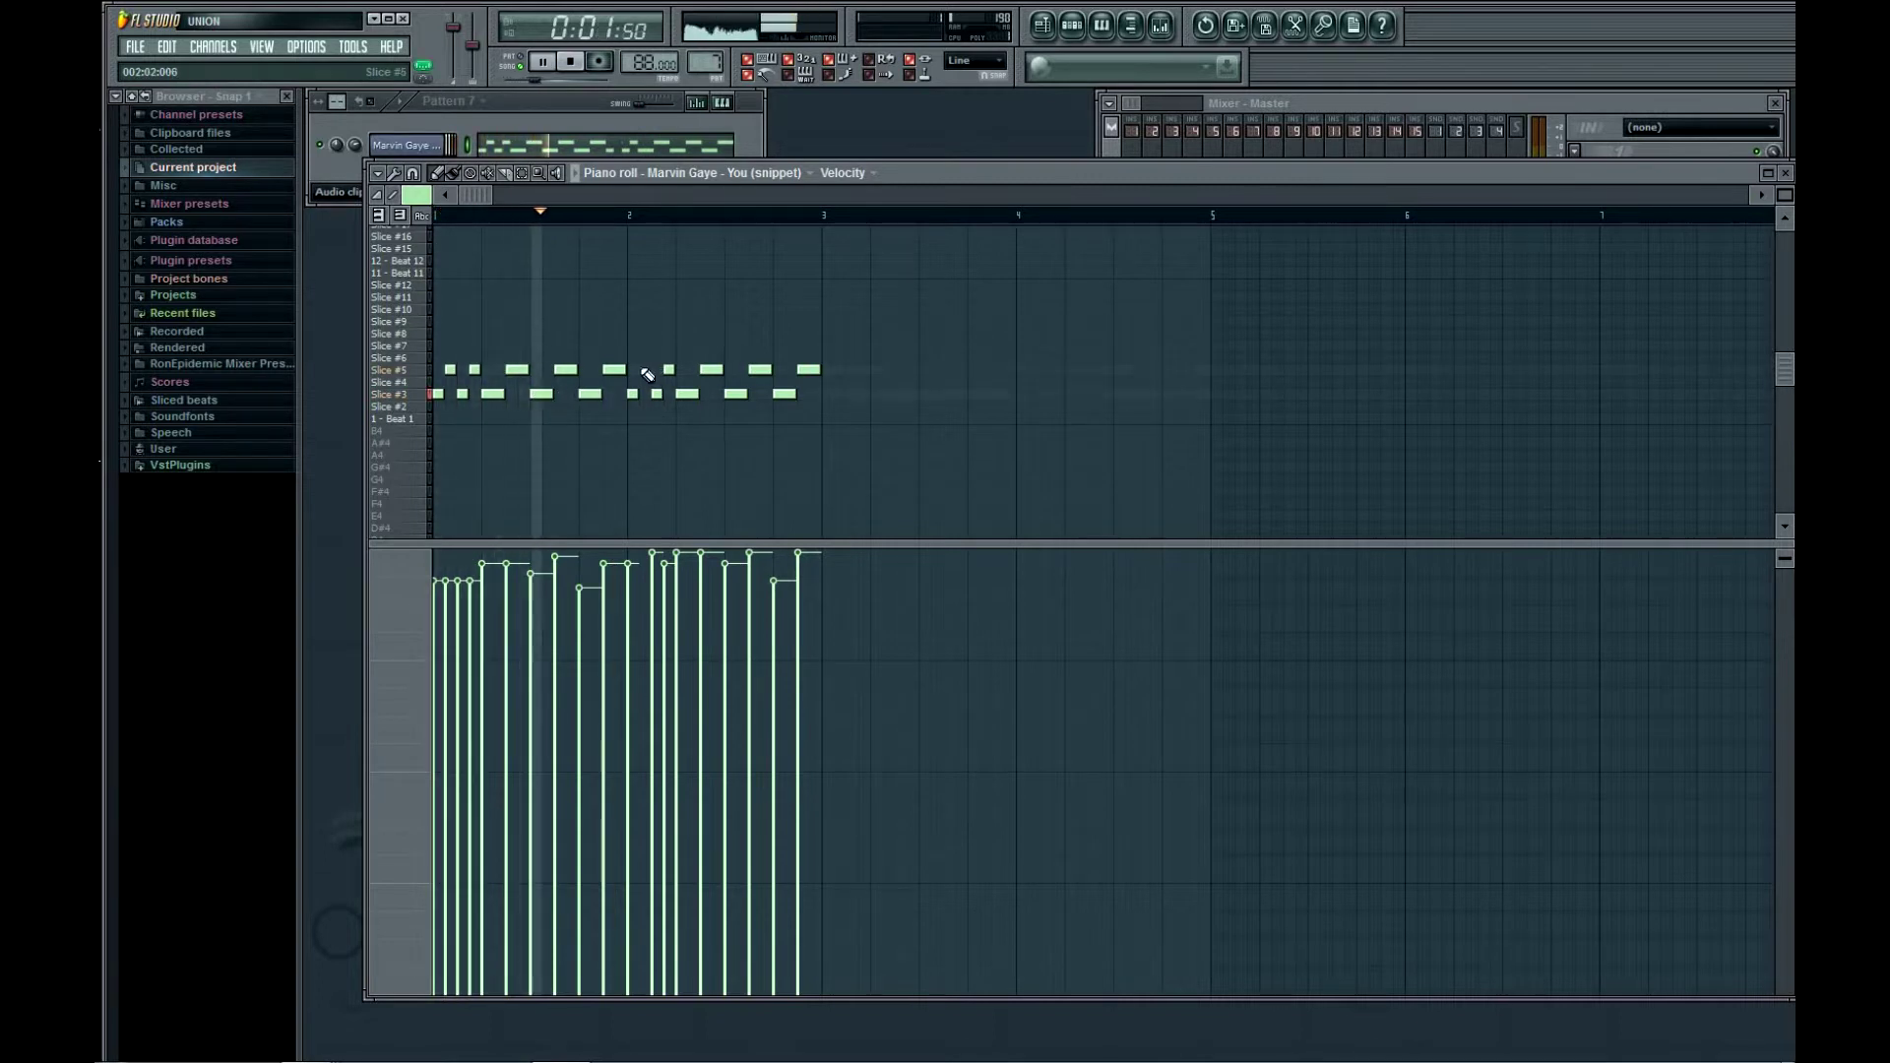
Raise the velocity of all recorded slice notes to 100% and close the piano roll
left_click_drag(758, 552, 455, 498)
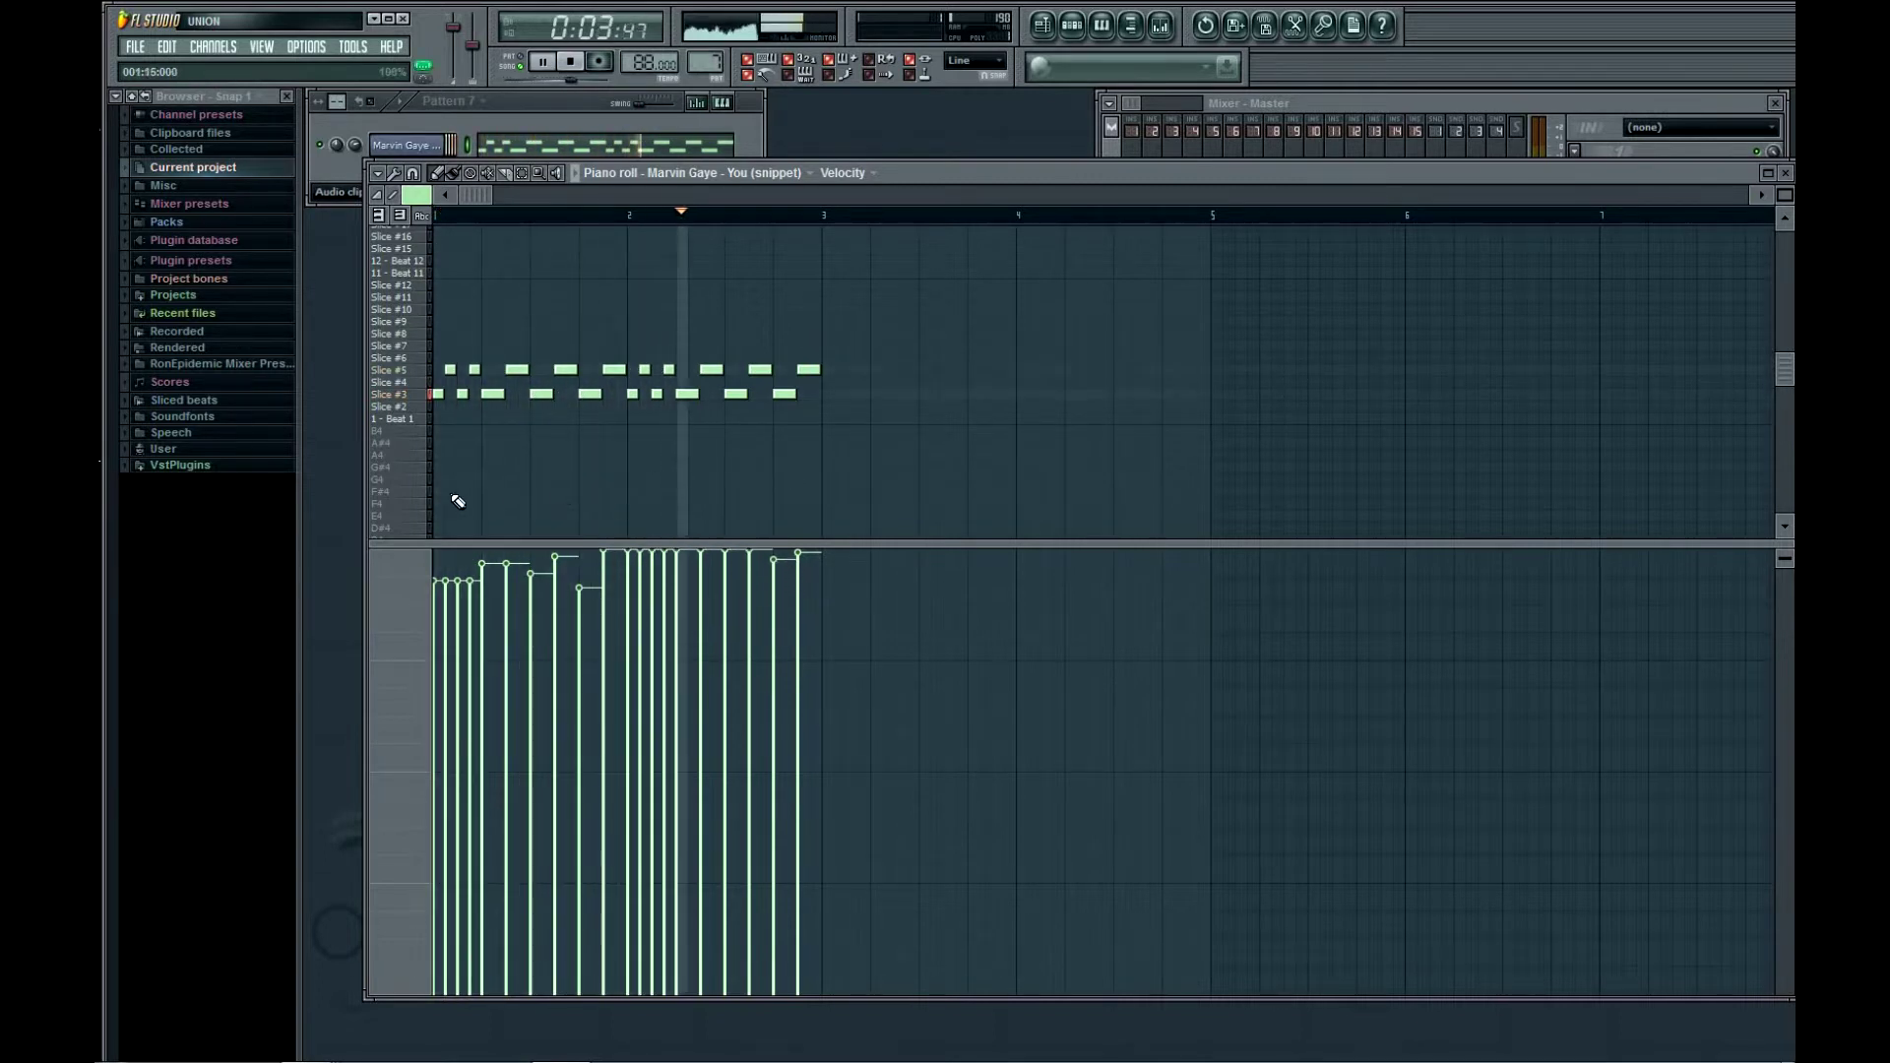
left_click_drag(943, 557, 746, 493)
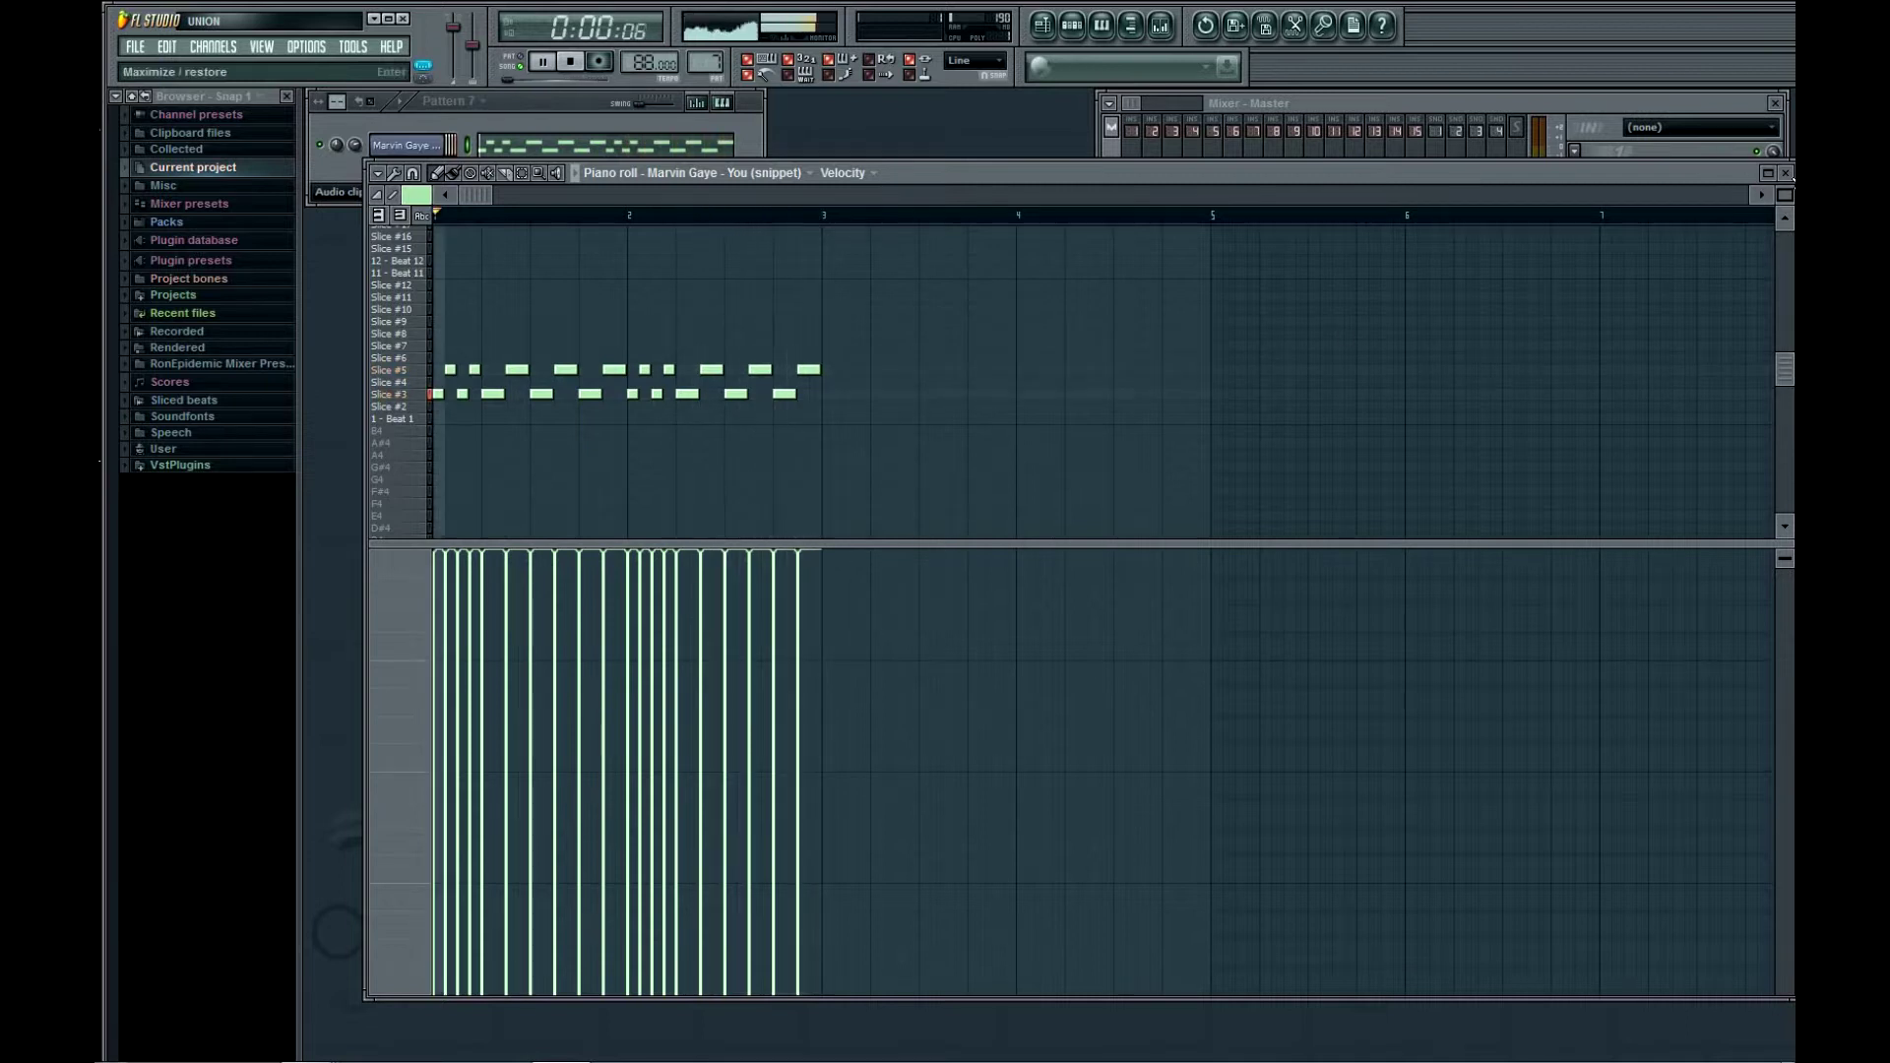
left_click(1785, 173)
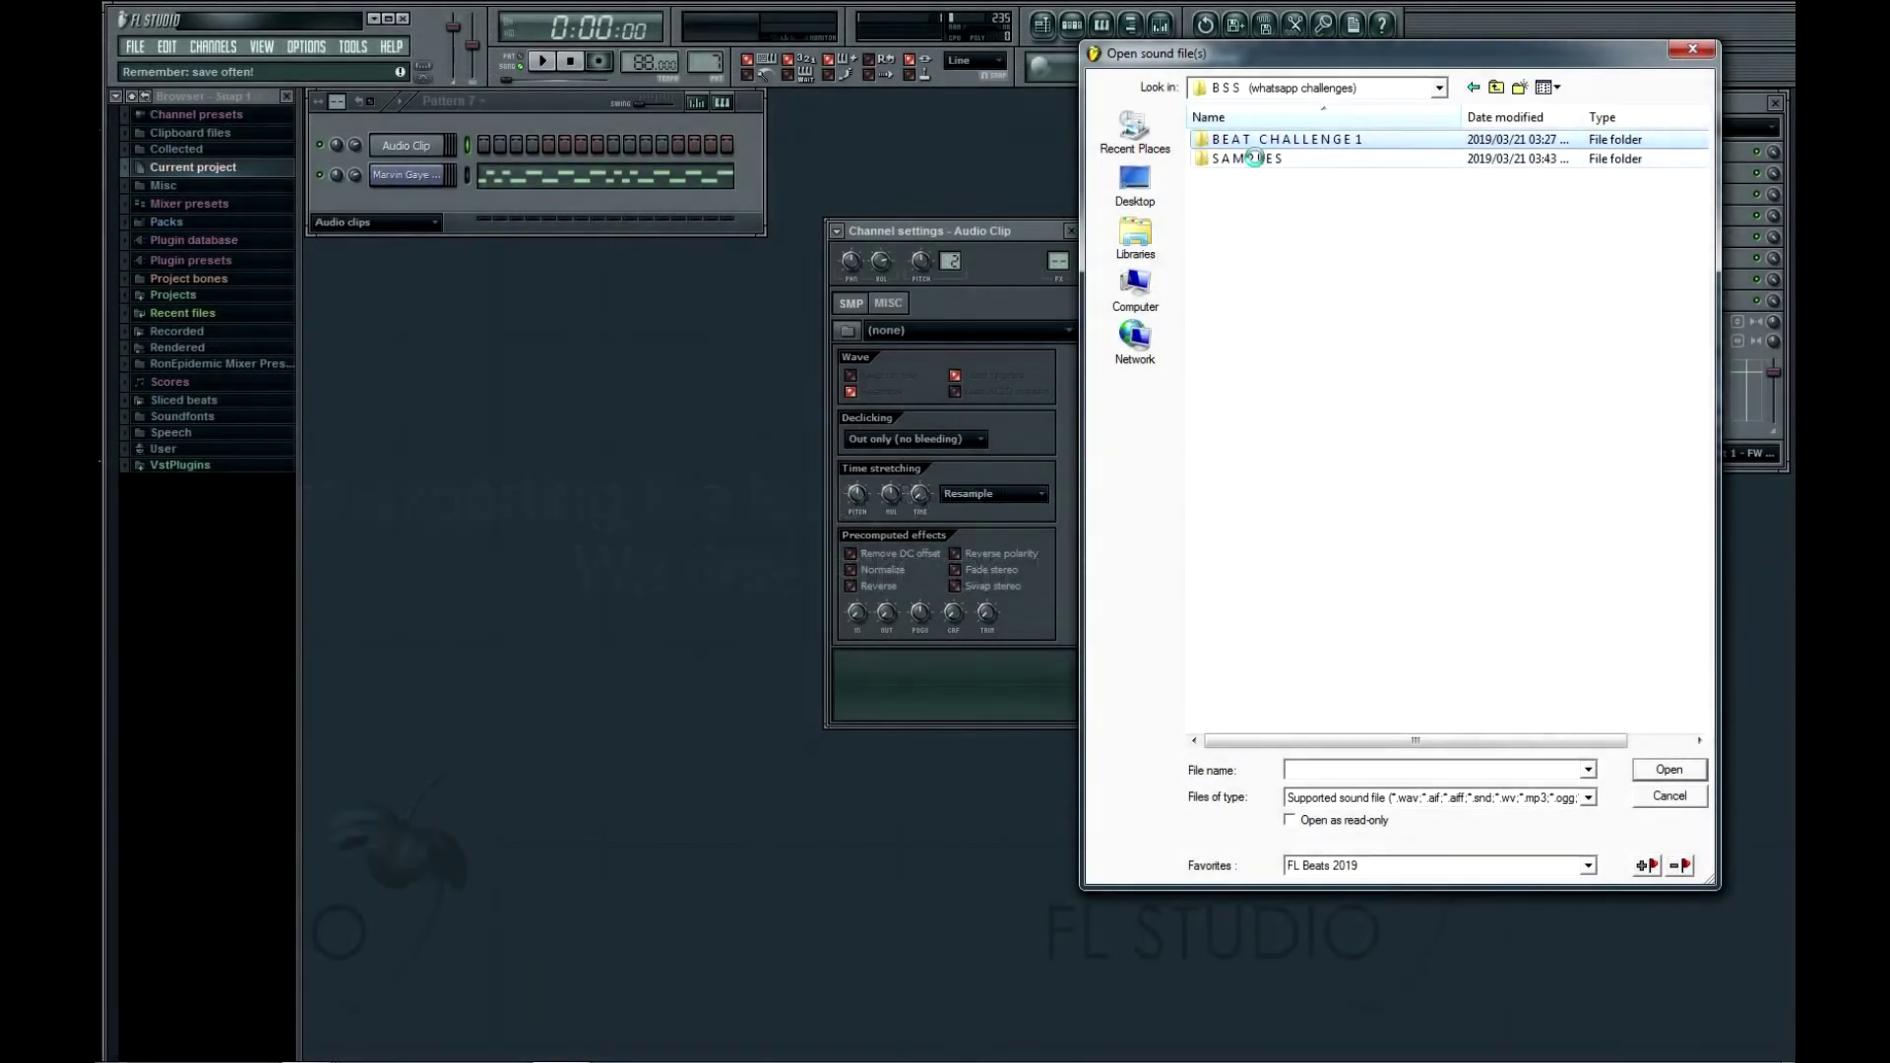
Load Marvin Stacked.wav from the SAMPLES folder into the Audio Clip channel
double_click(1248, 158)
left_click(1289, 159)
left_click(1269, 179)
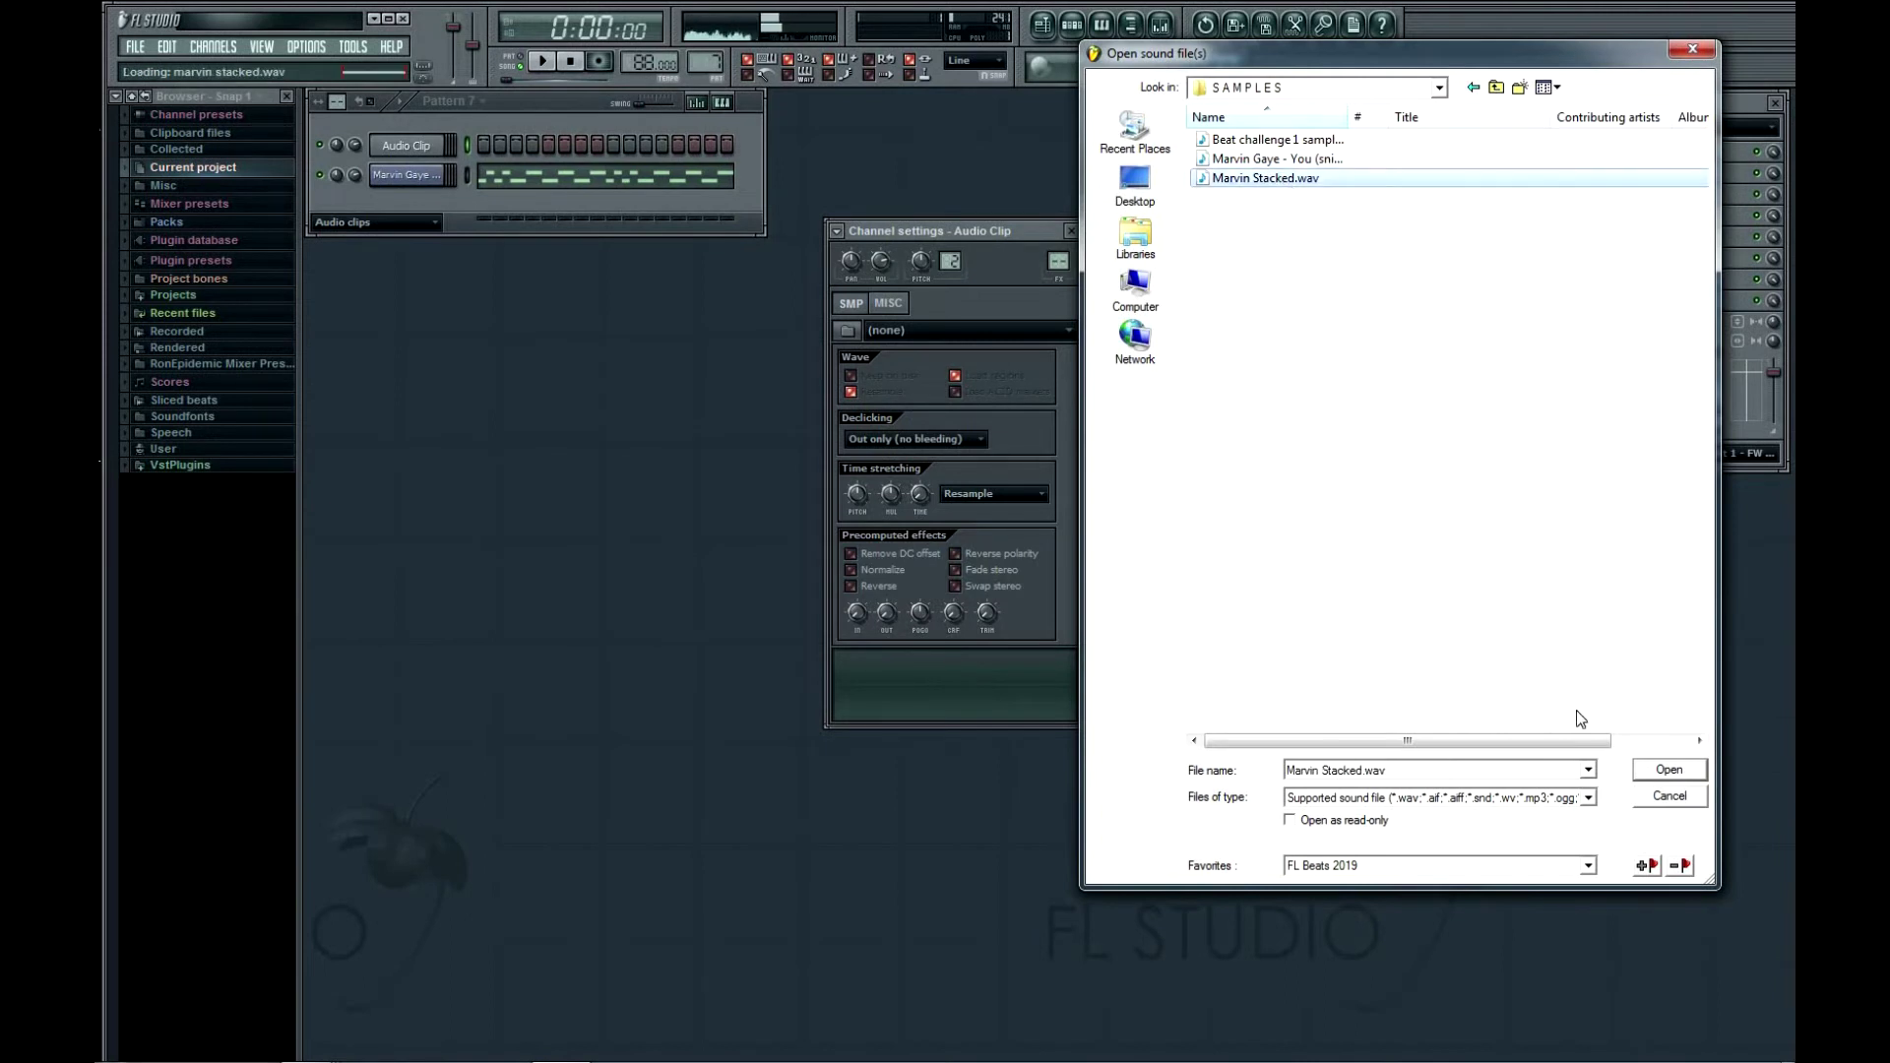
left_click(1663, 771)
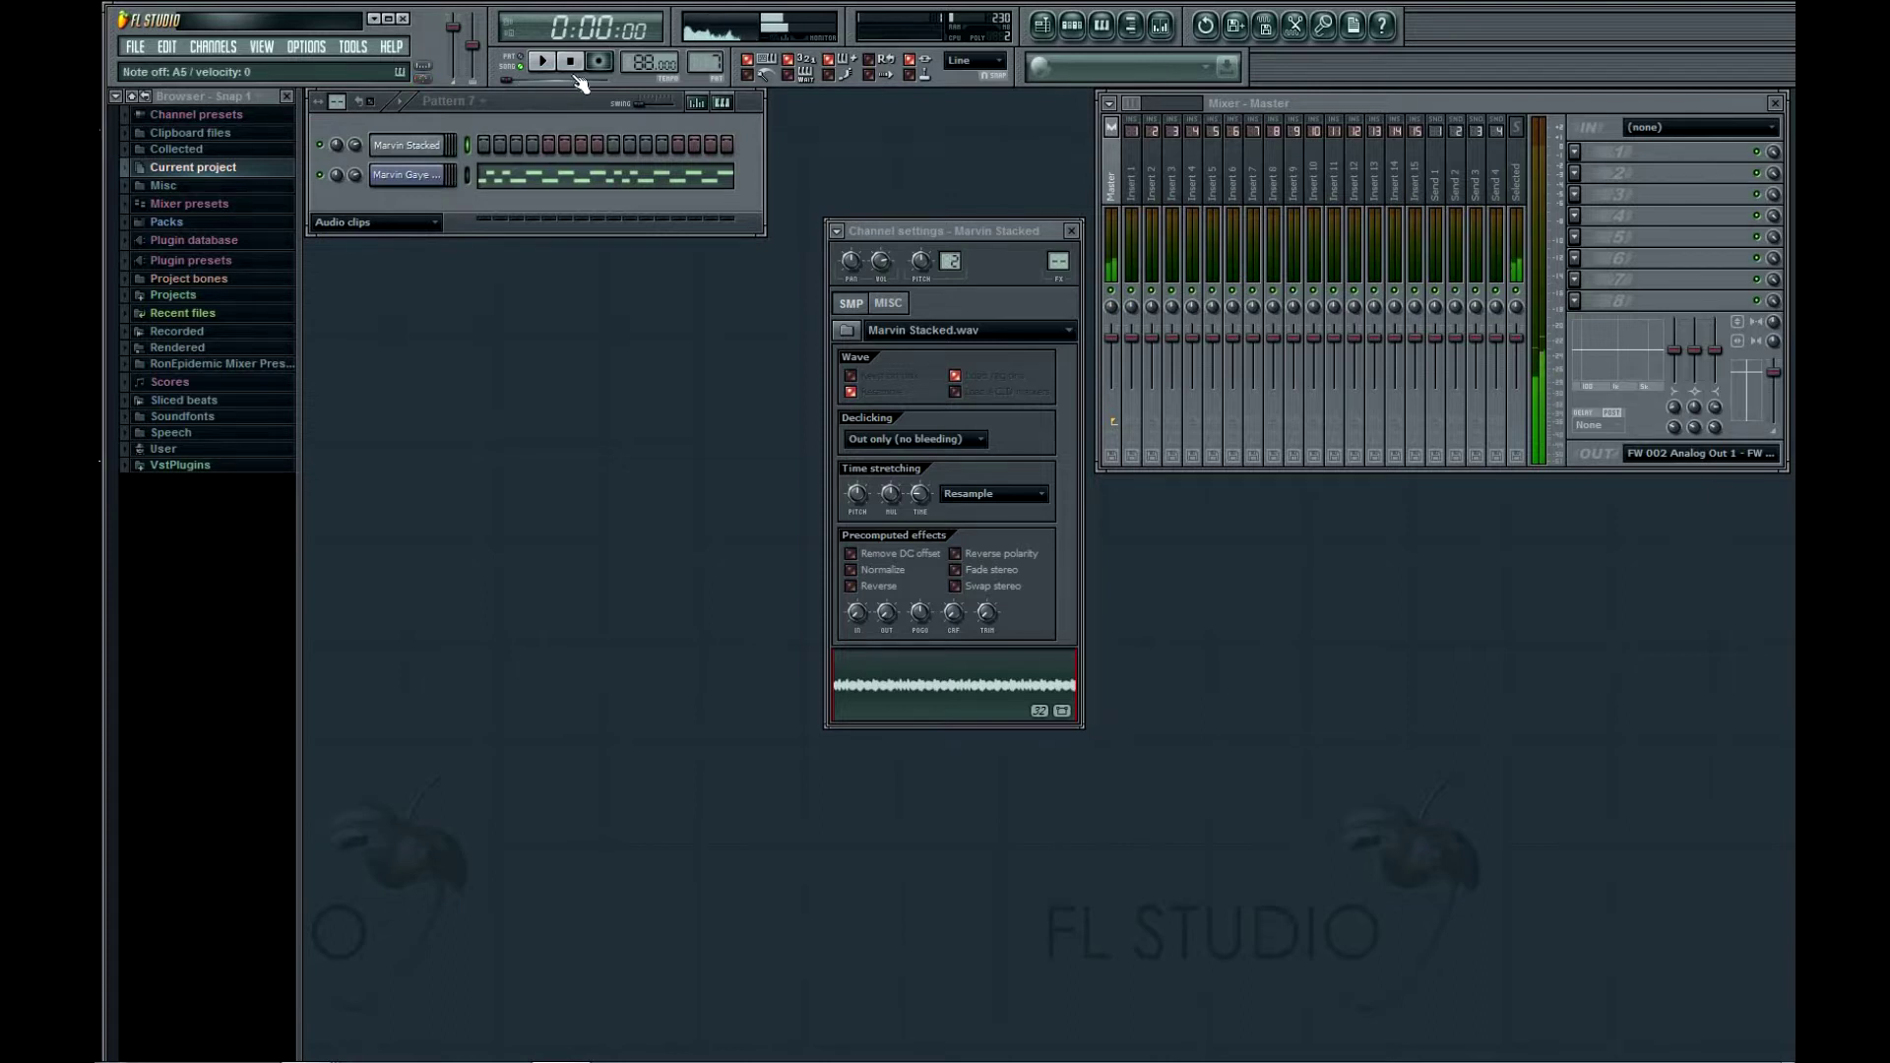
Cut the notes from the Marvin Gaye slicer channel and assign the channel to free mixer track 5
right_click(430, 177)
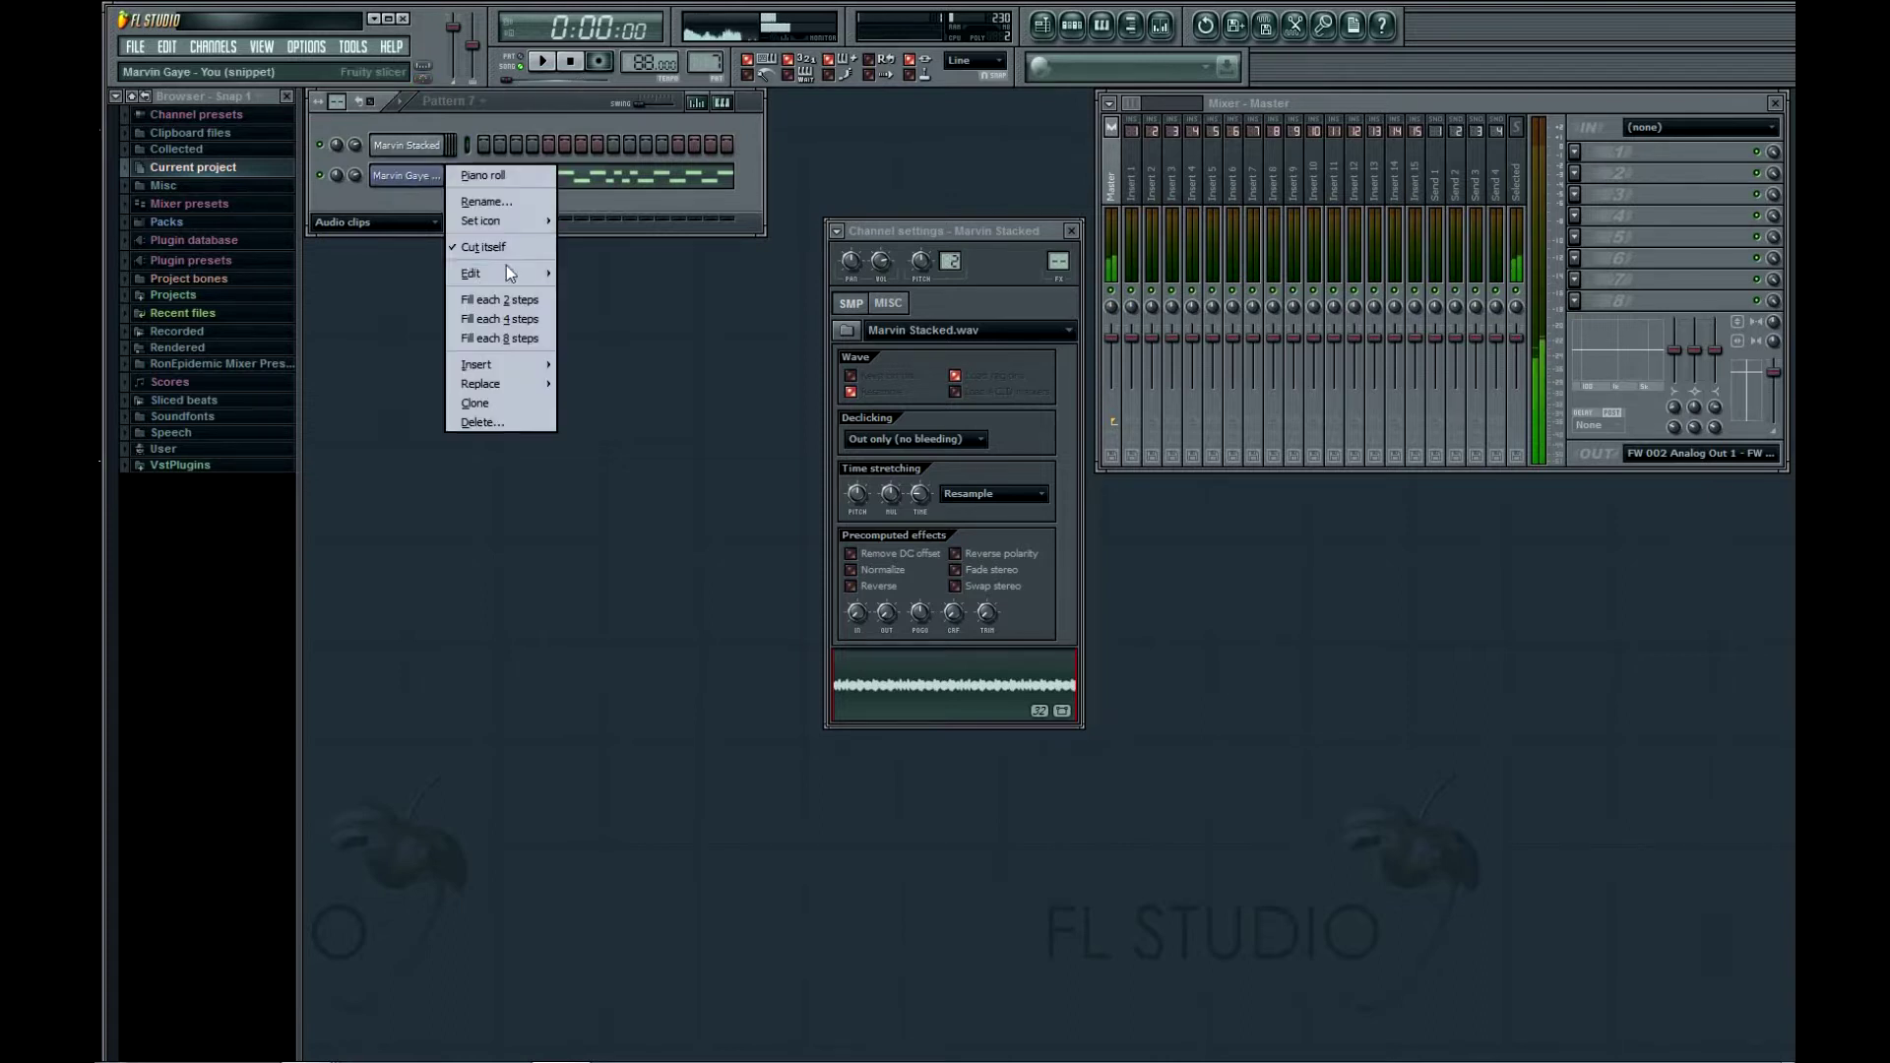
left_click(601, 273)
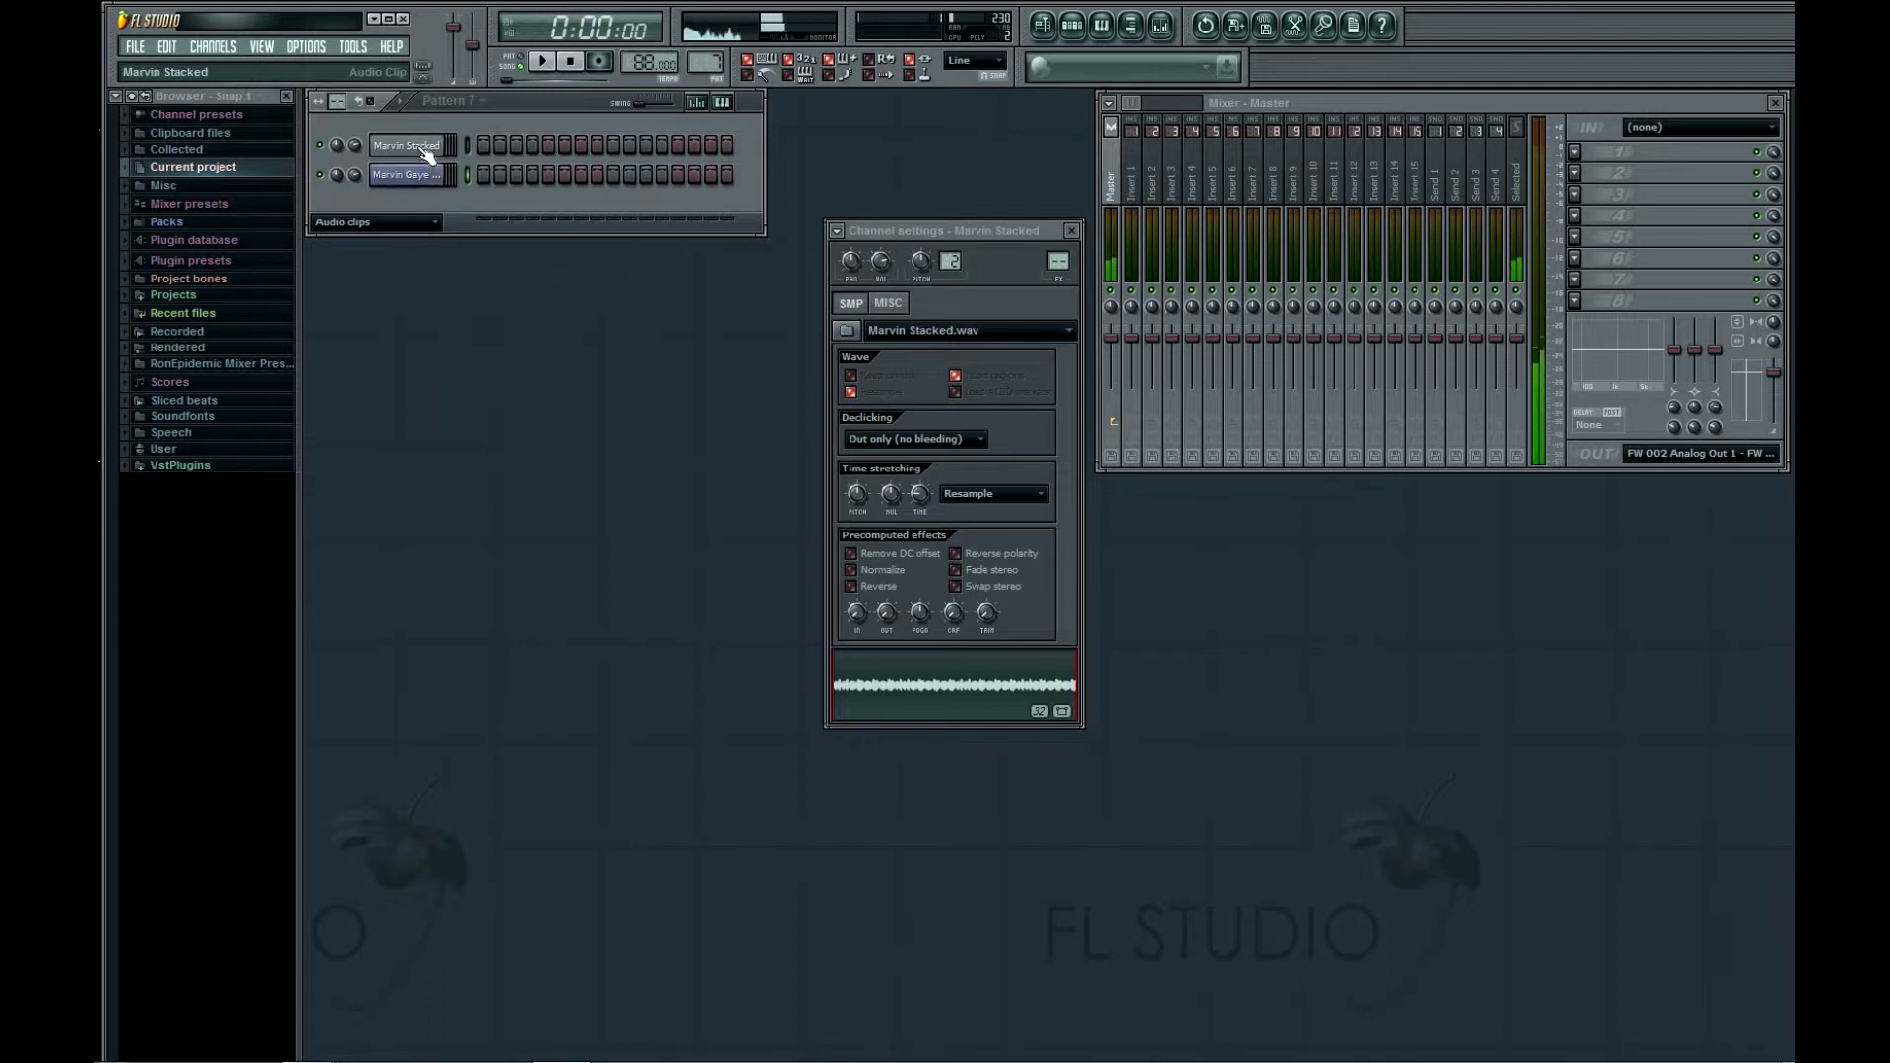
left_click(431, 183)
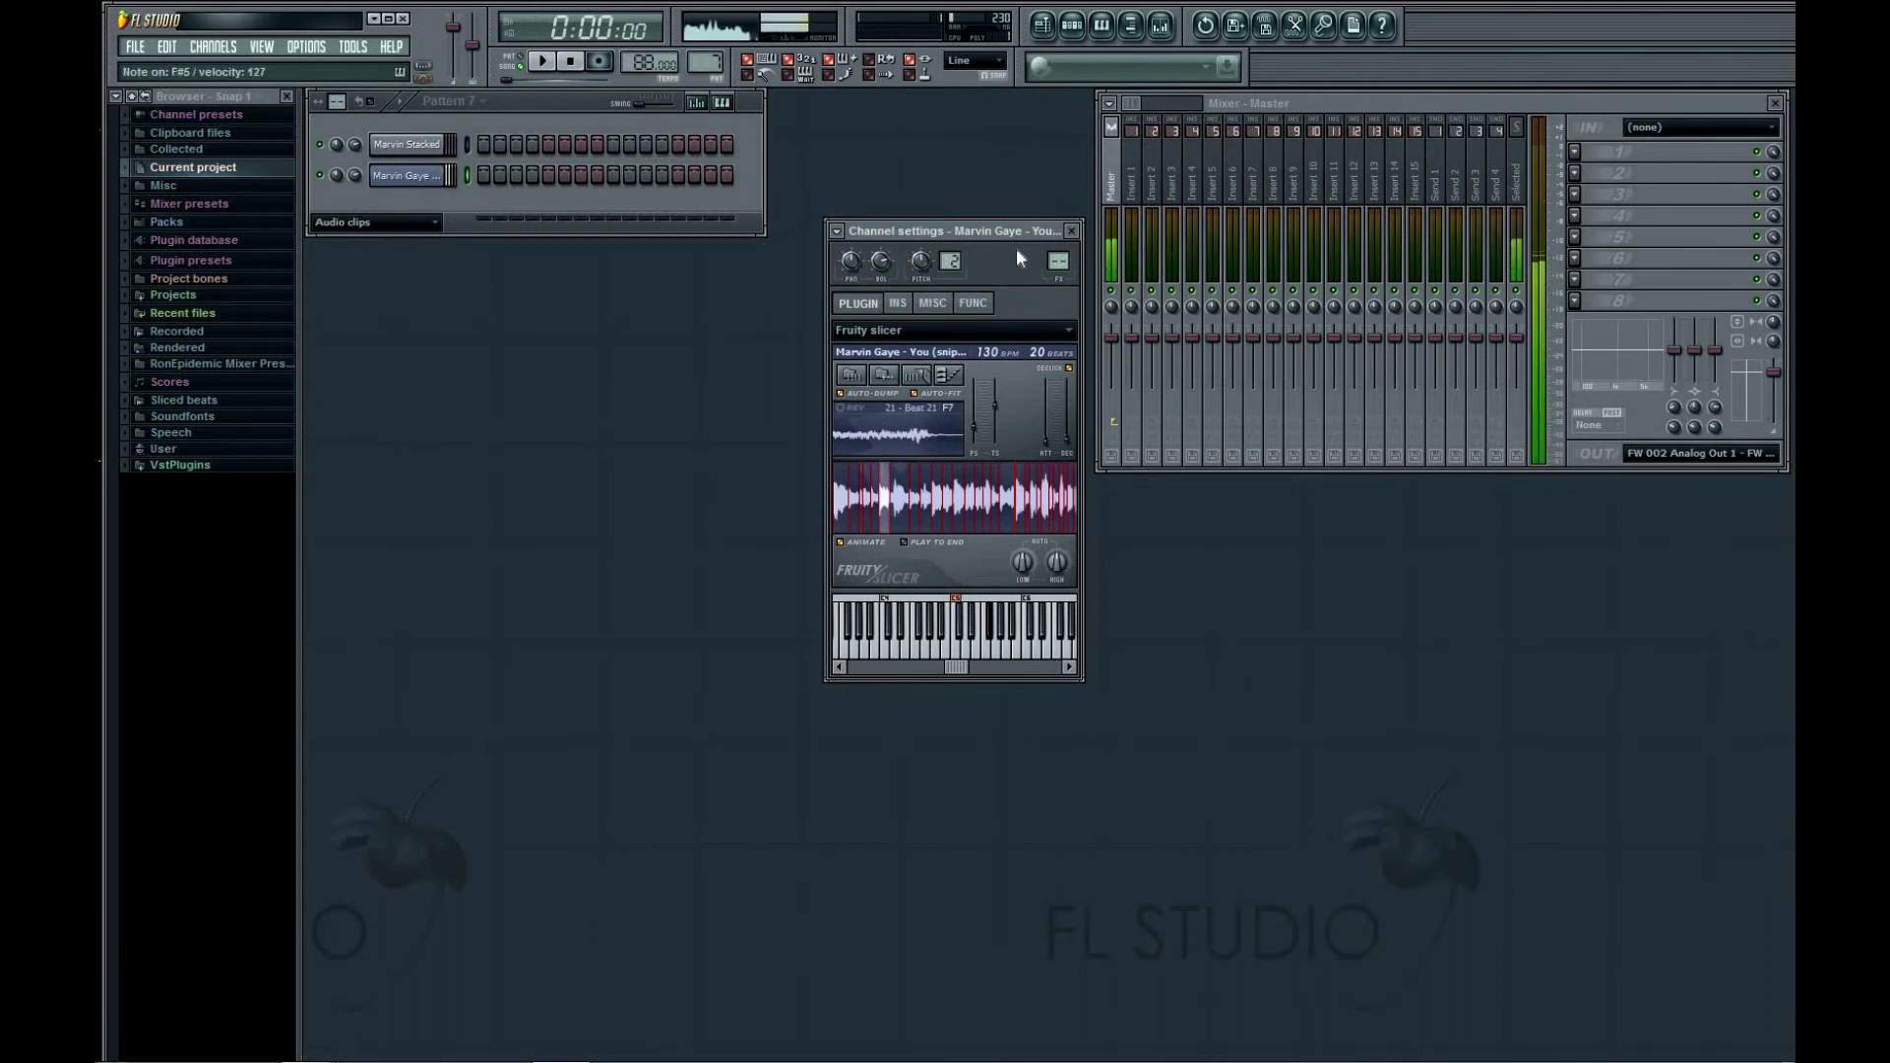
left_click(837, 234)
left_click(886, 263)
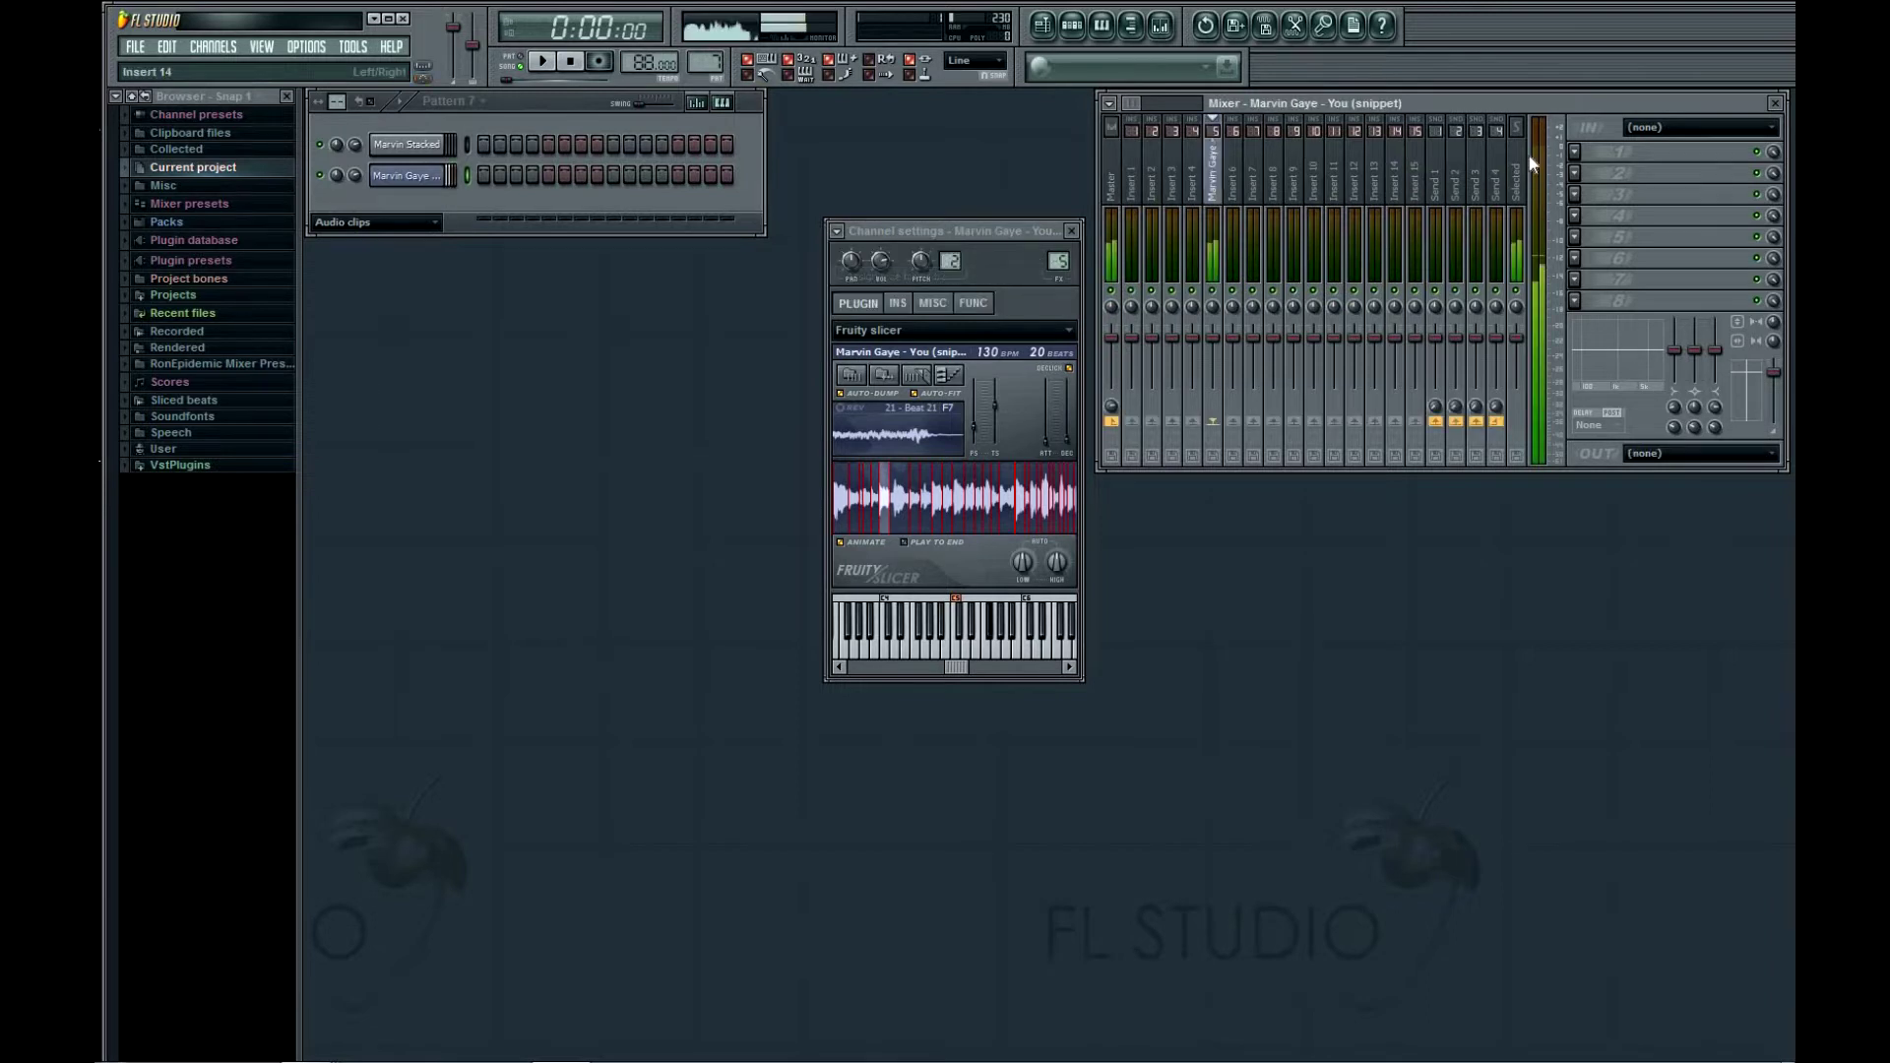
Insert FabFilter Timeless 2 in the first effect slot of the Marvin Gaye mixer track and load its Slap Back 1 preset
left_click(1573, 153)
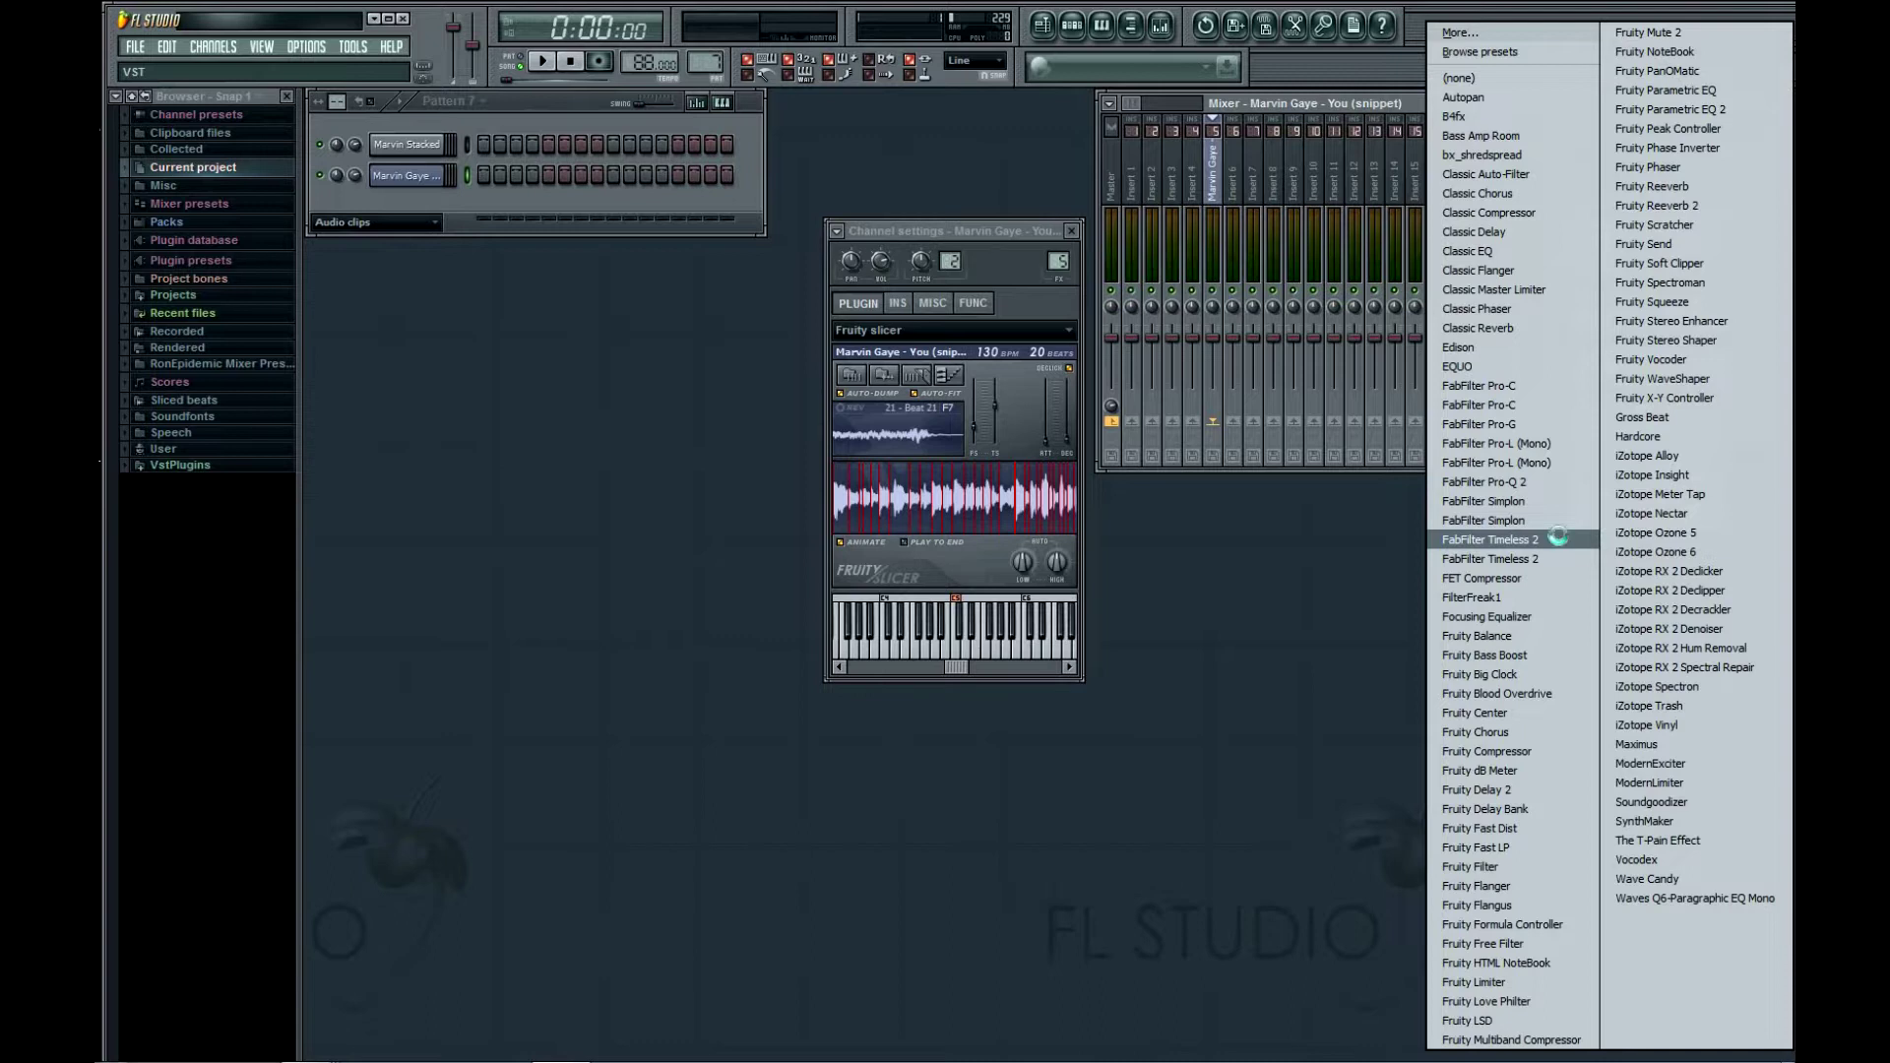
left_click(841, 263)
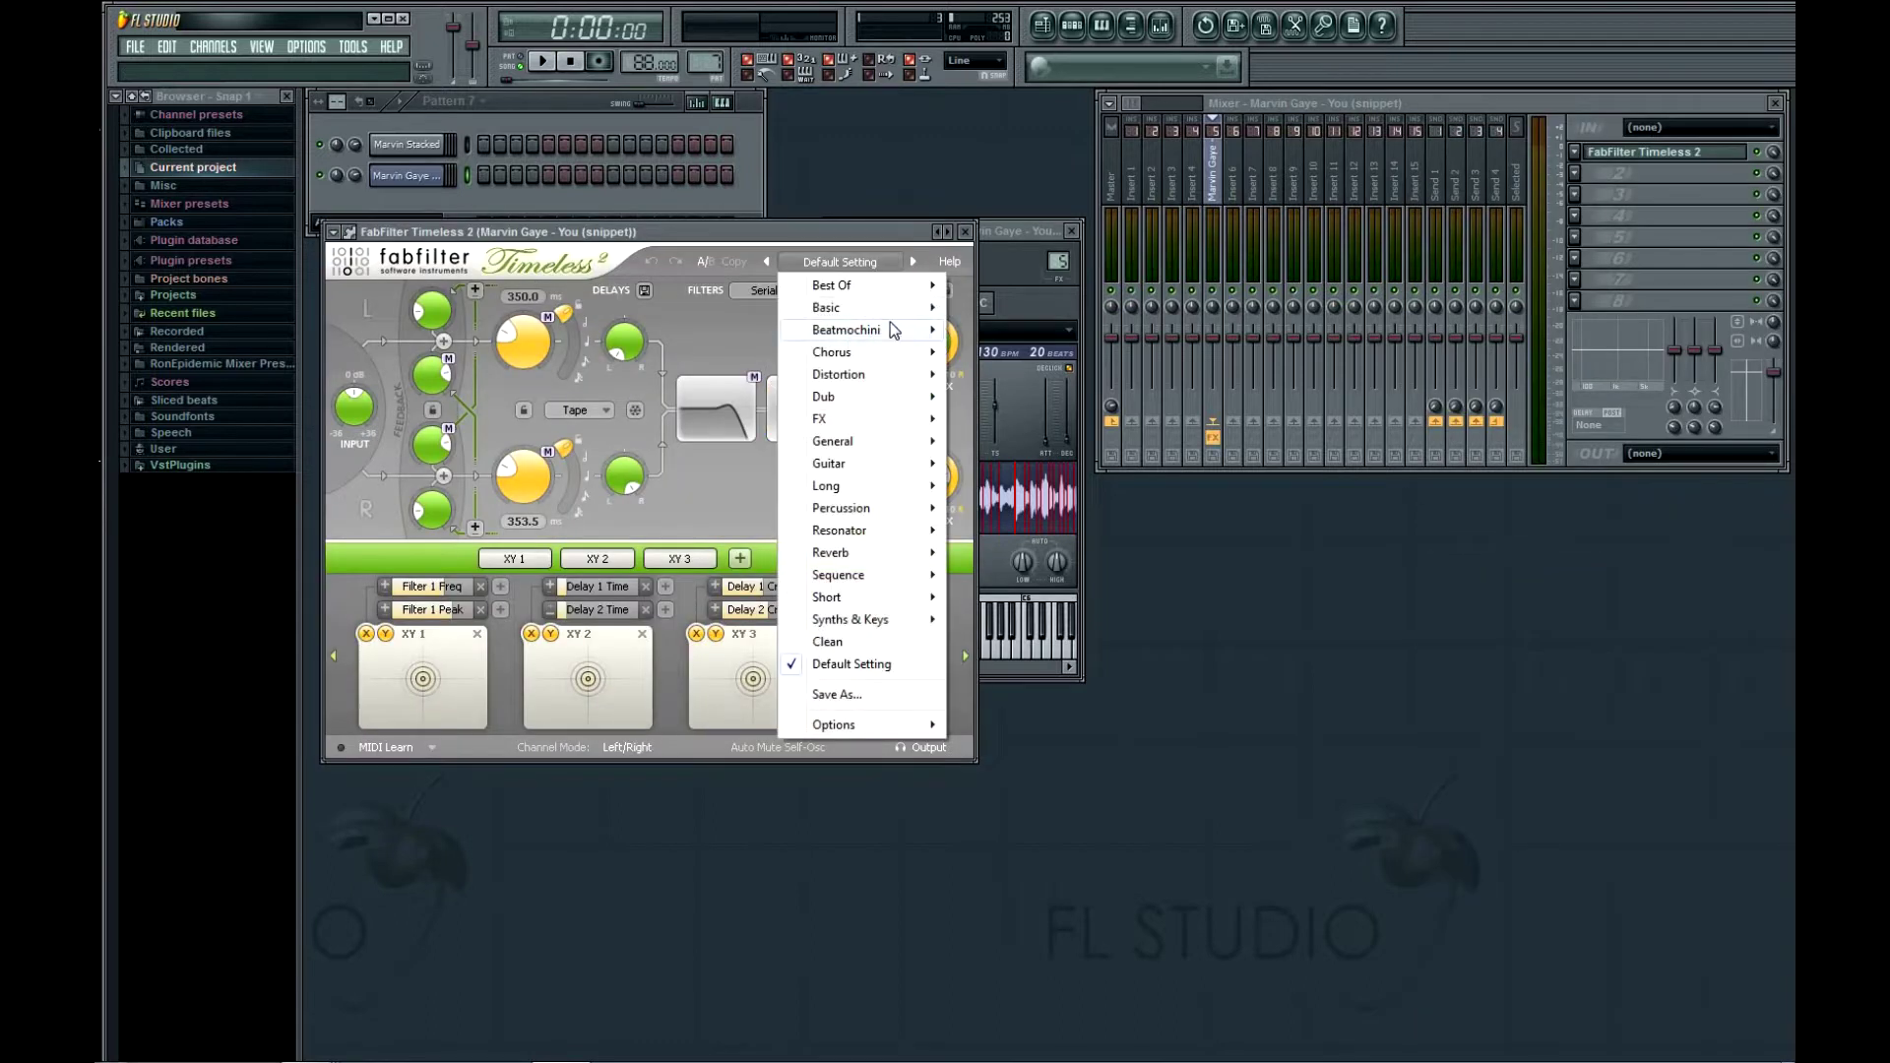
mouse_move(894, 330)
left_click(1030, 353)
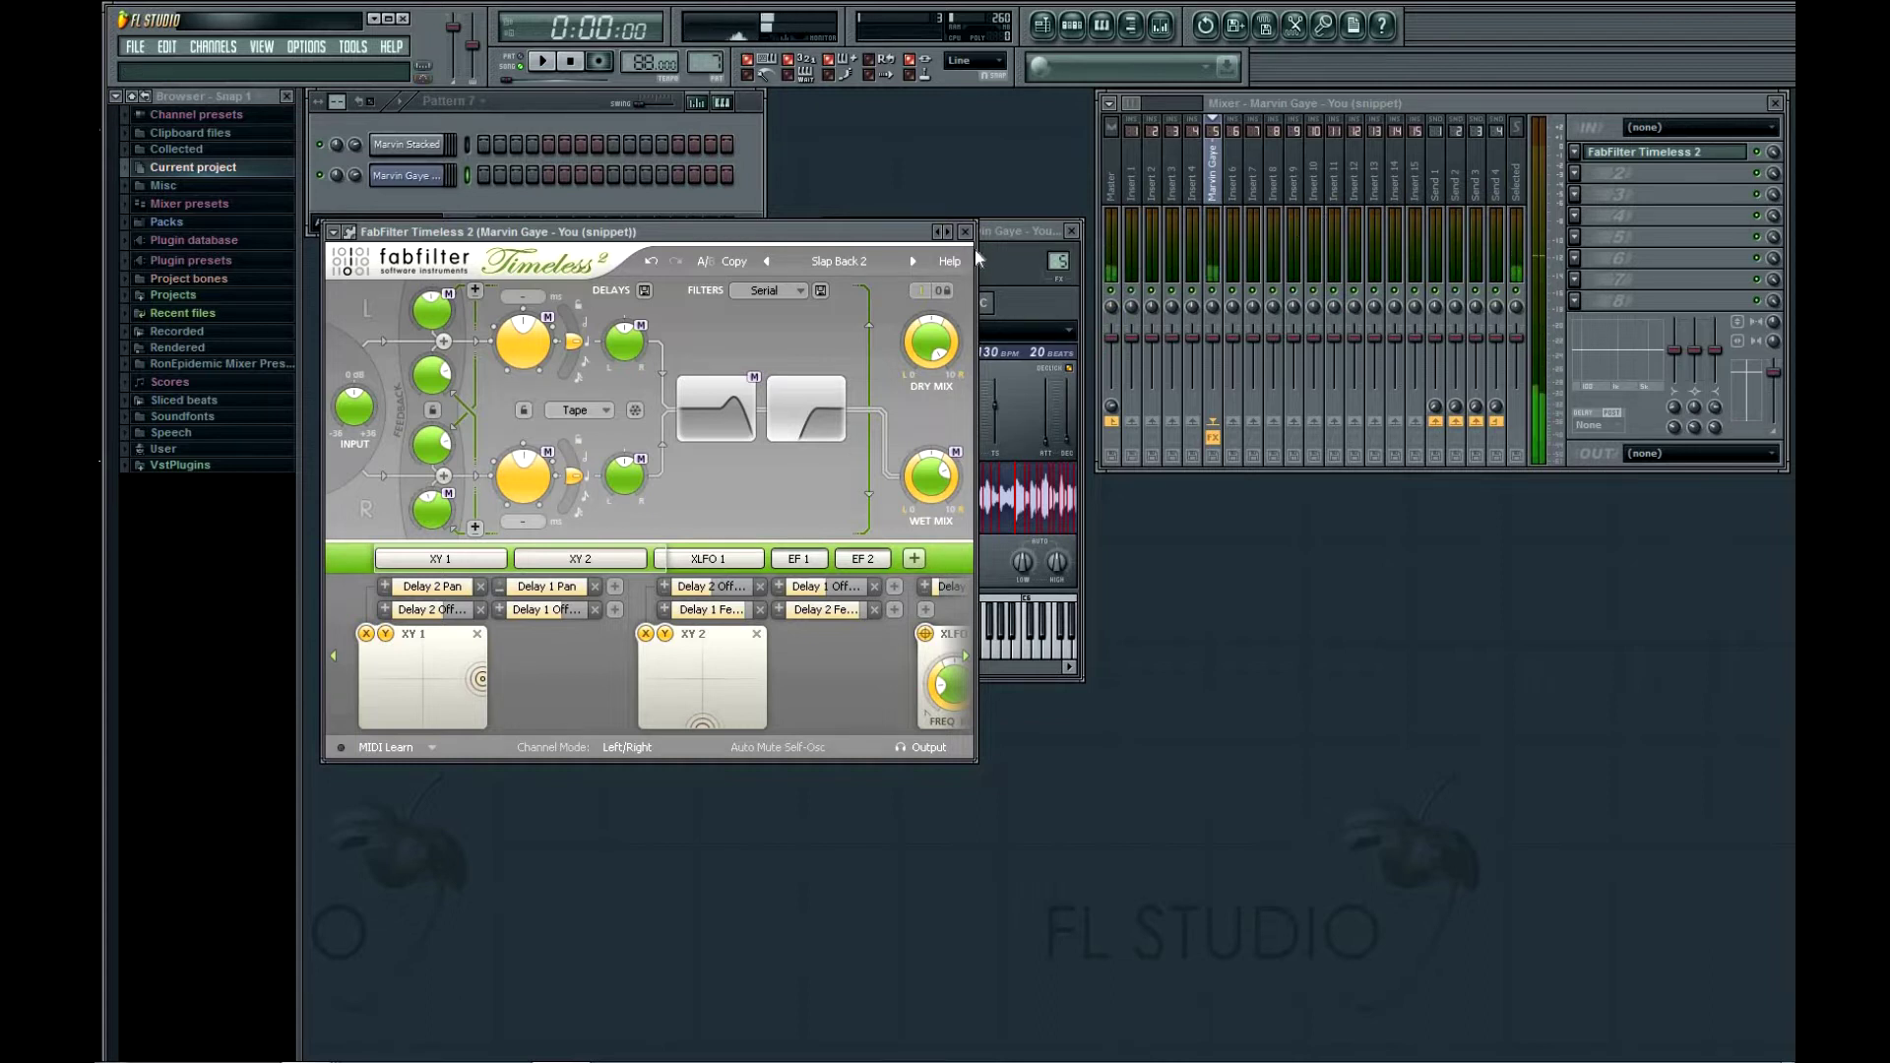
left_click(763, 261)
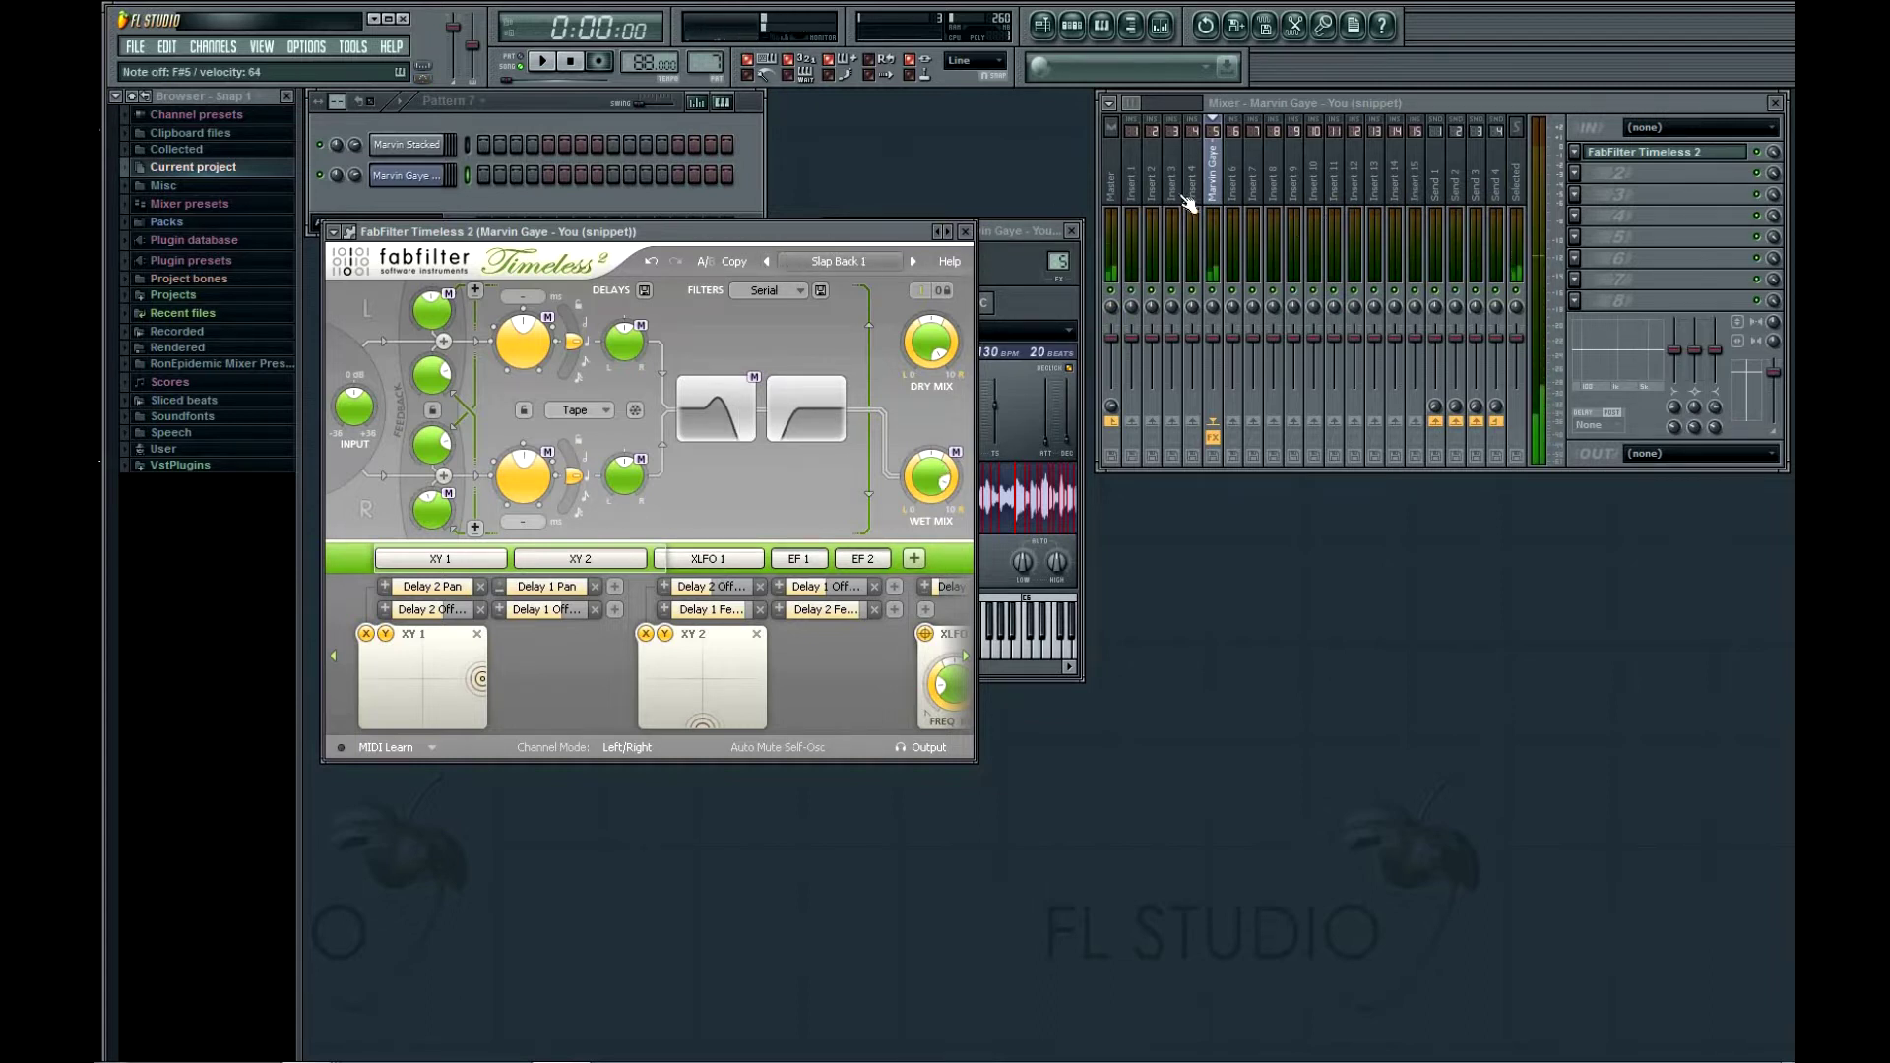
left_click(965, 234)
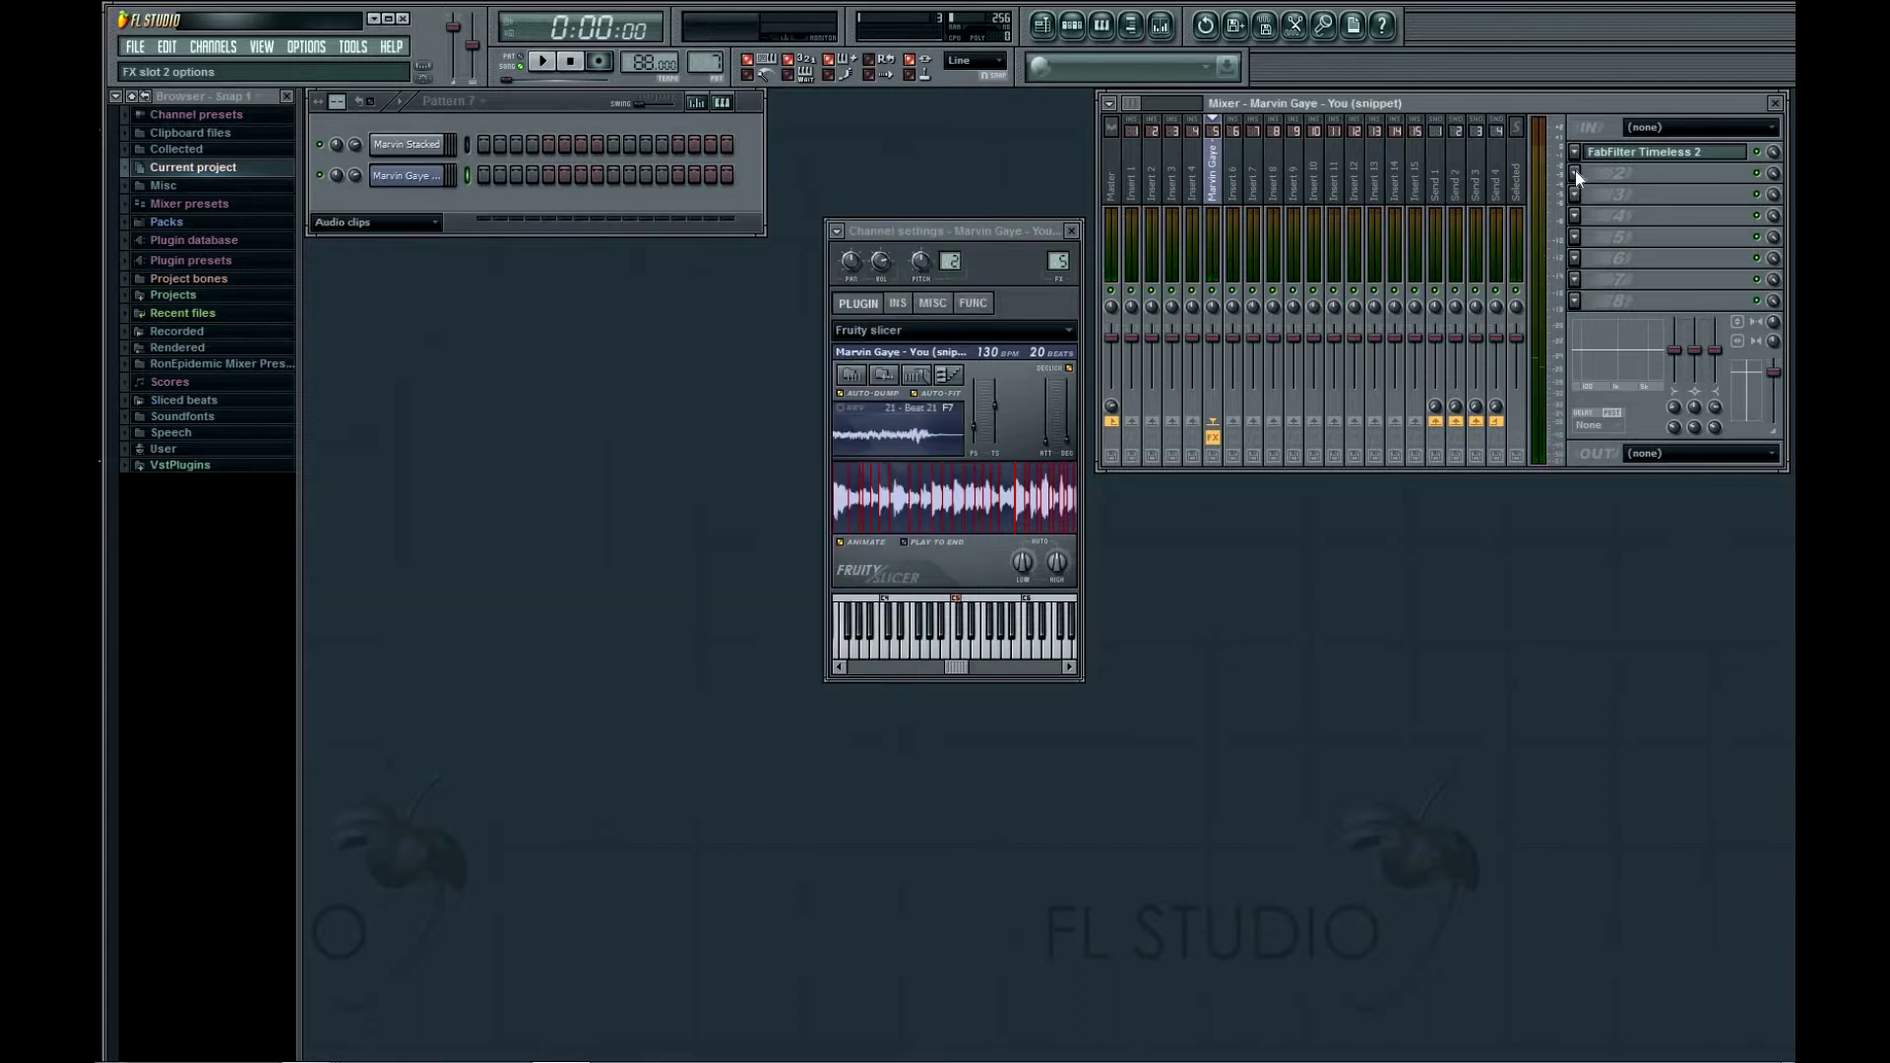
Insert Classic Reverb in the second effect slot of the Marvin Gaye mixer track and close its window
left_click(1575, 172)
left_click(1545, 328)
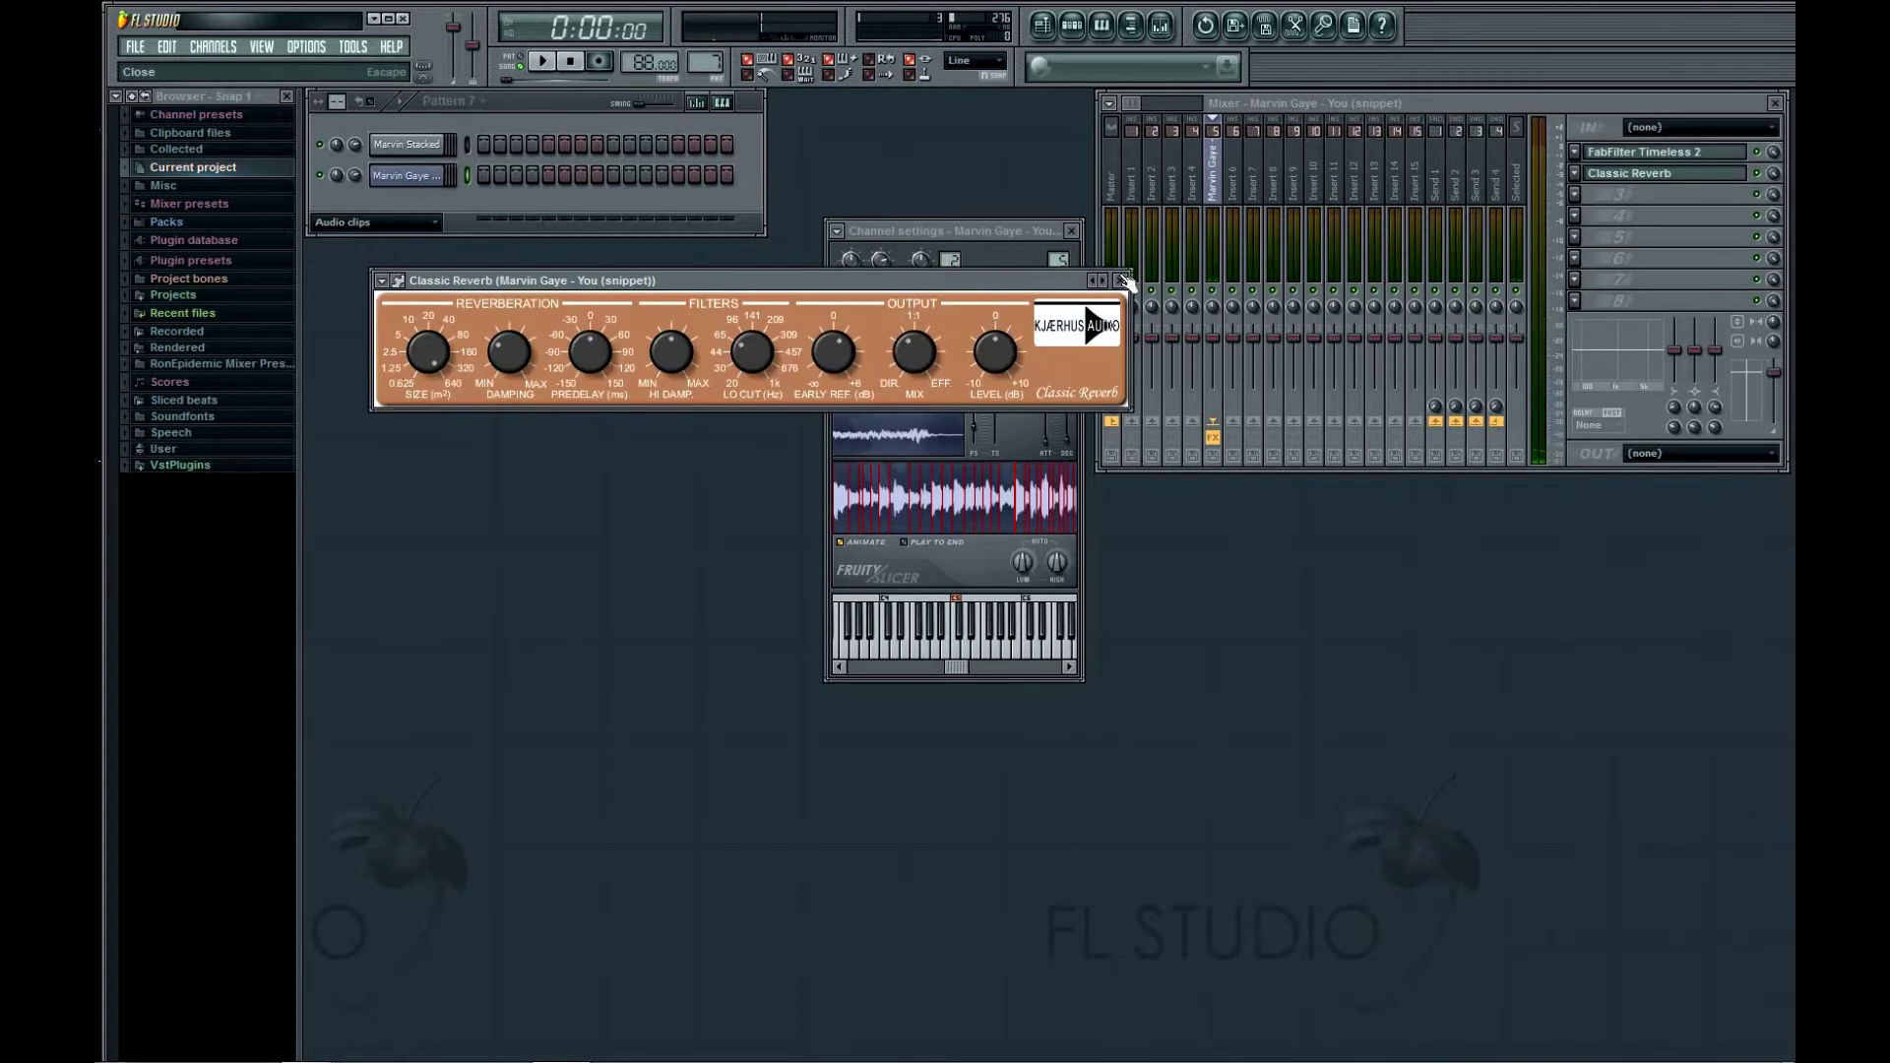
left_click(1121, 283)
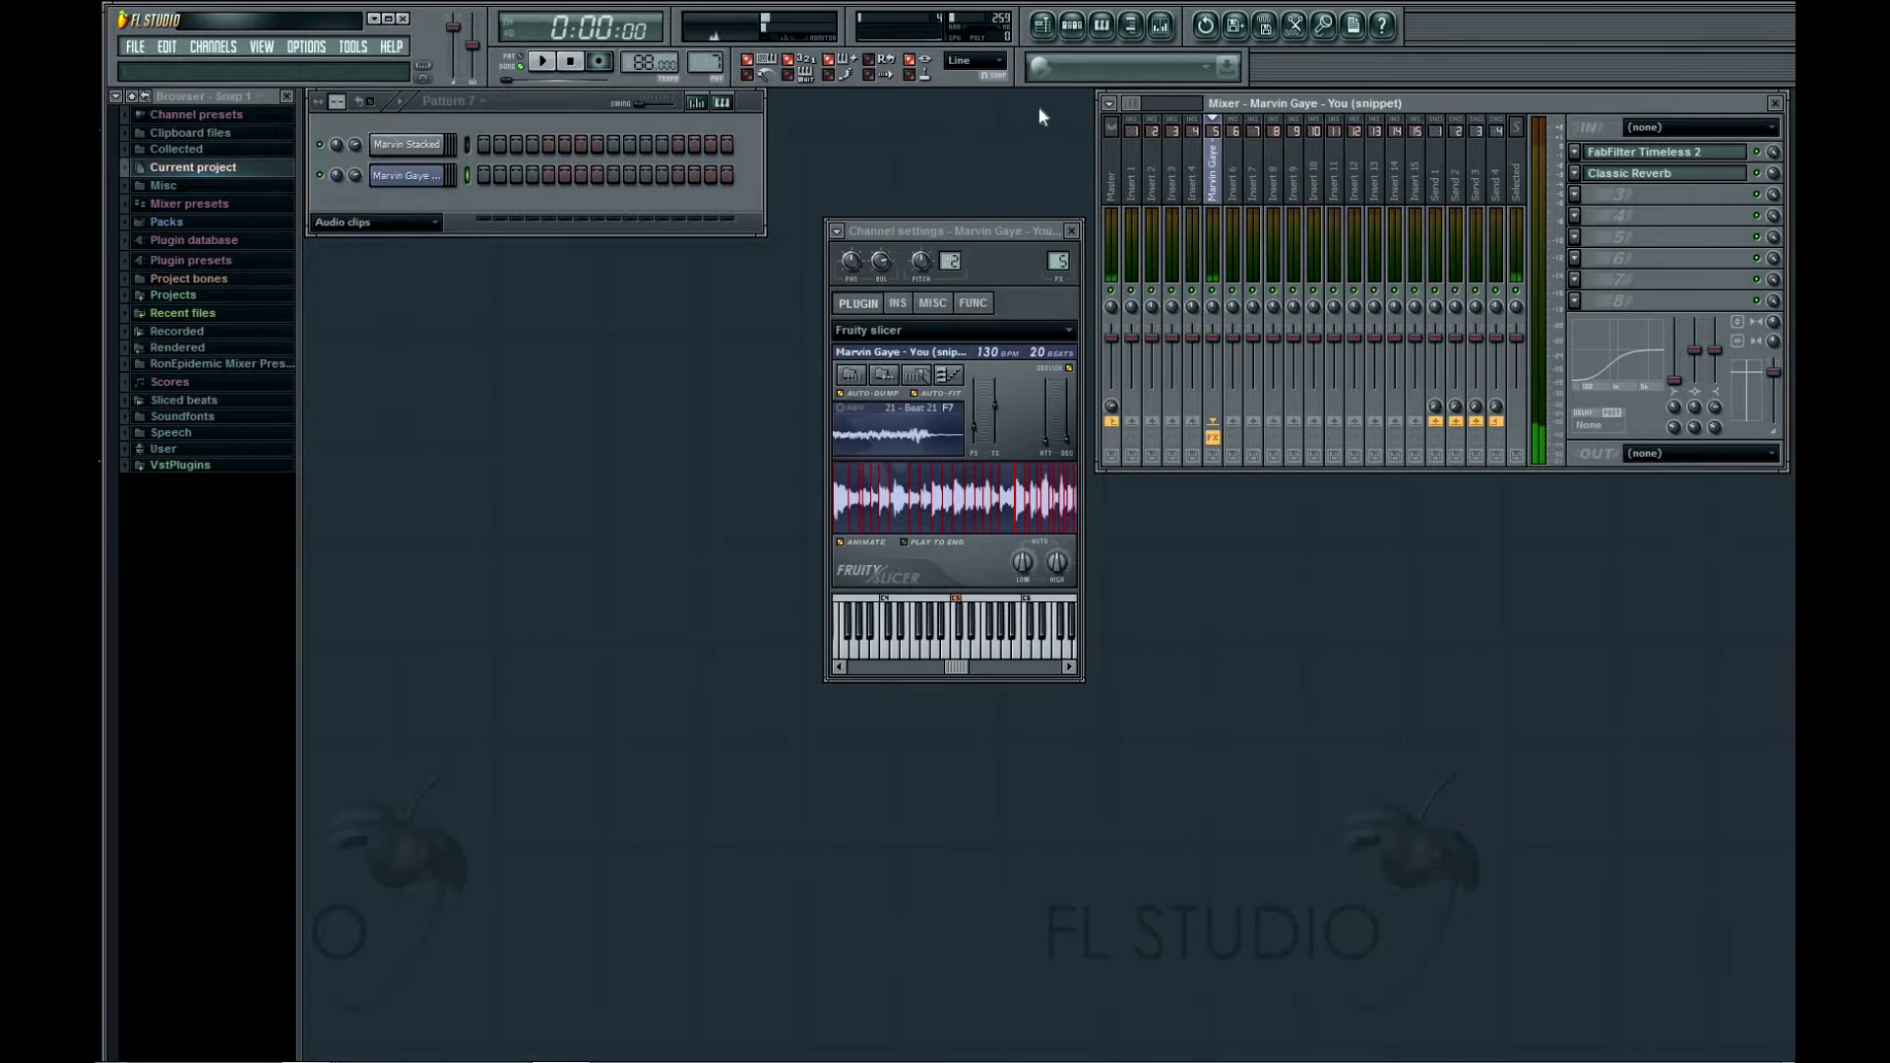
Audition several Marvin Gaye slices through the delay and reverb
key("j")
key("g")
key("j")
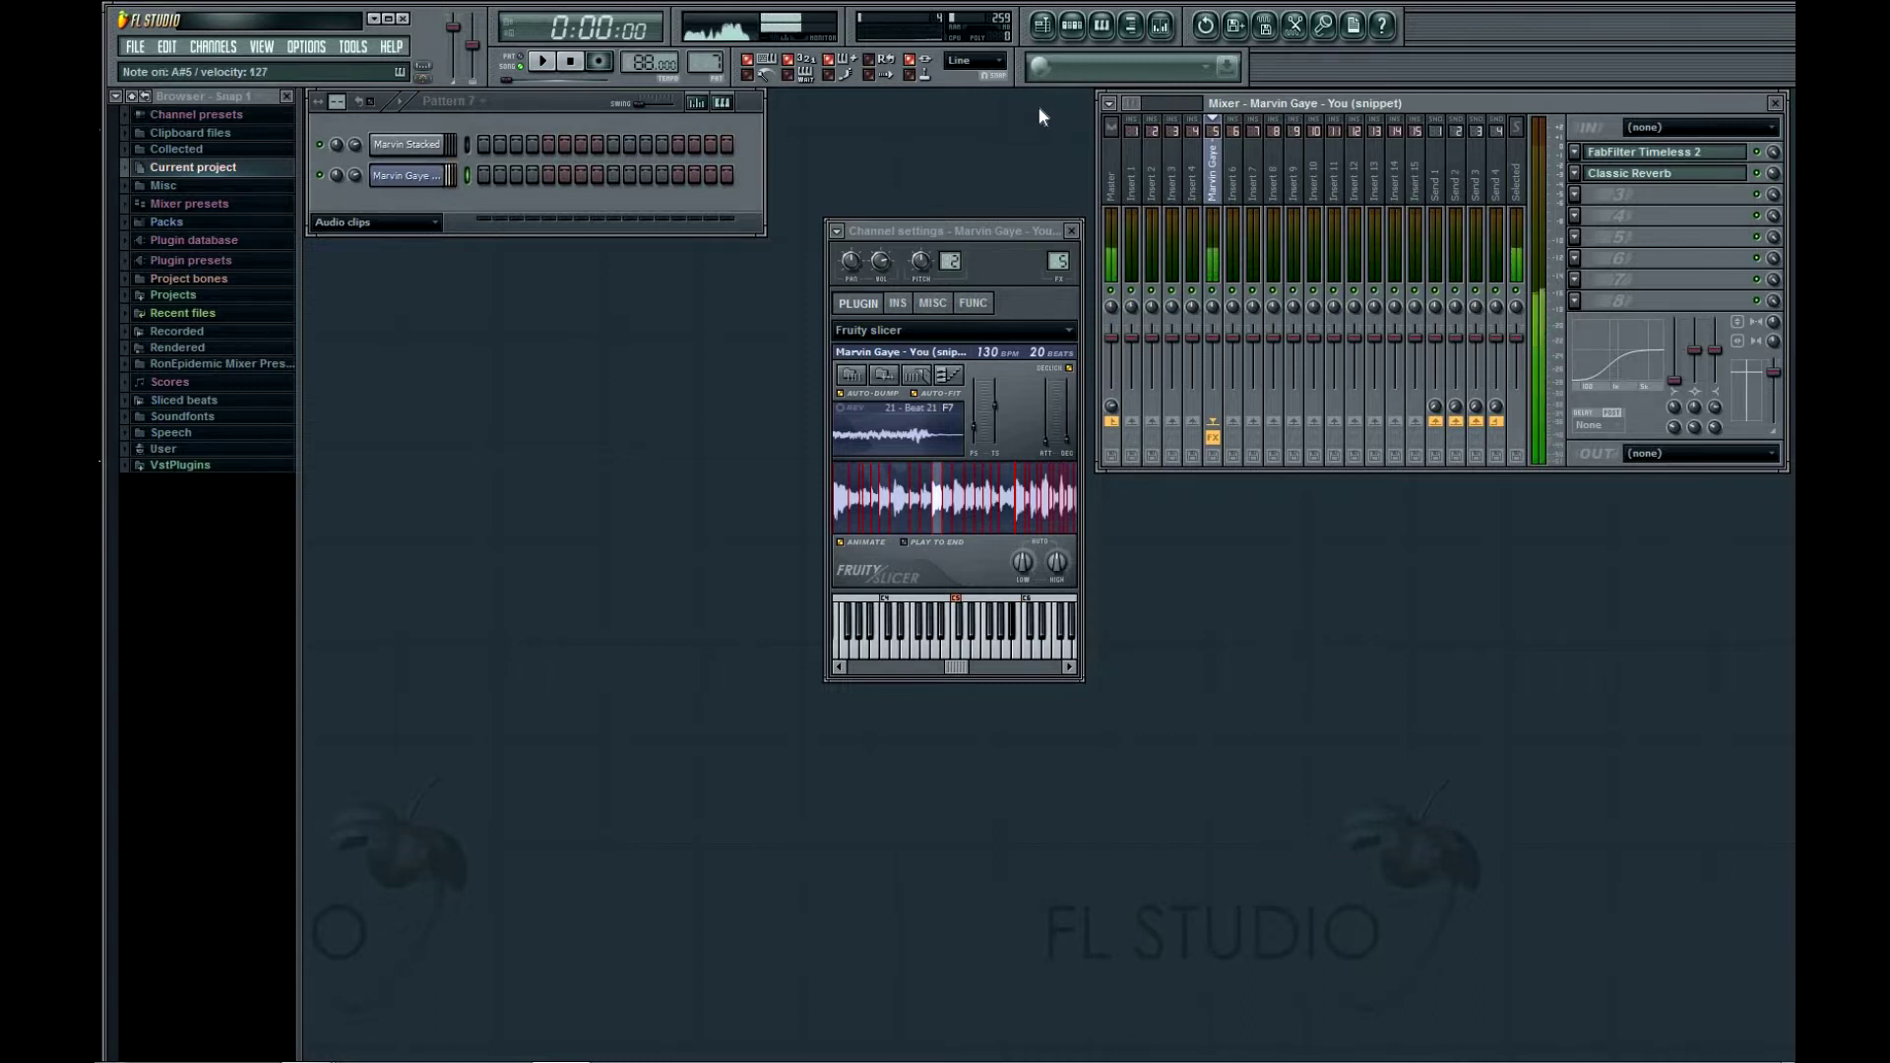
key("g")
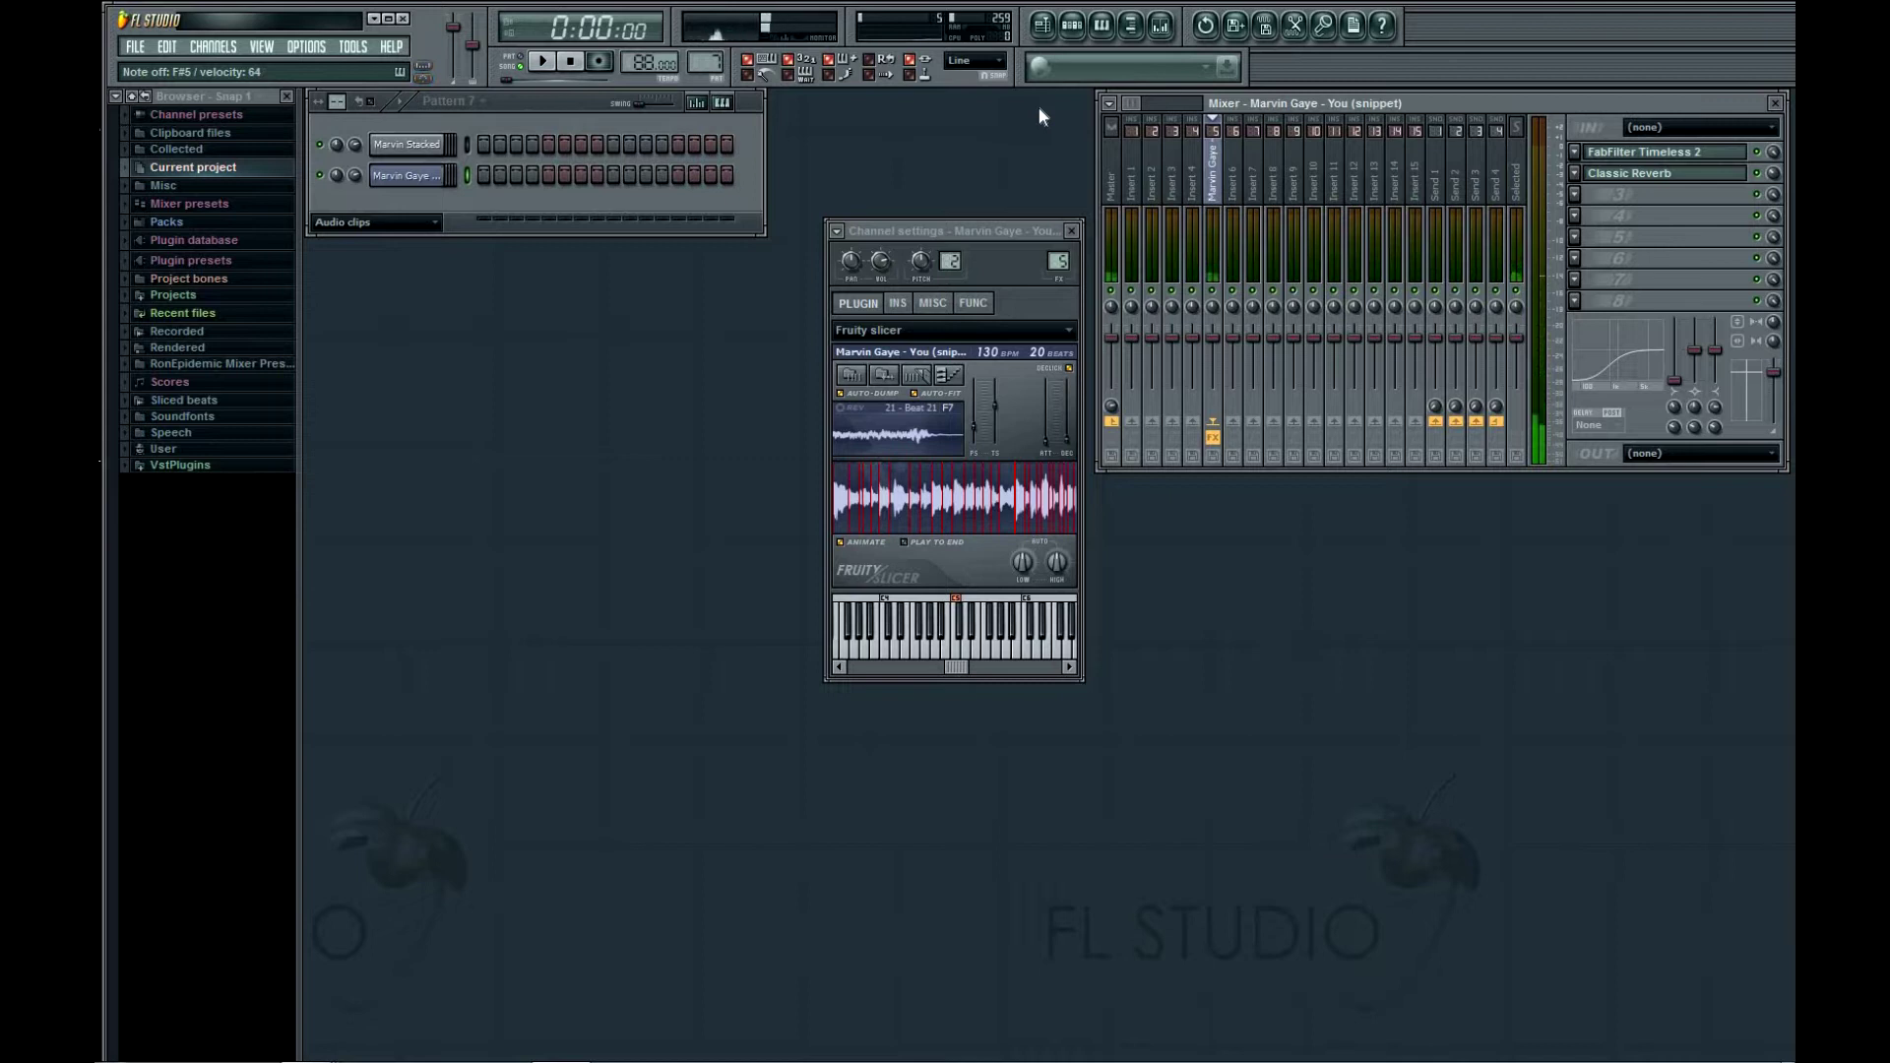
key("s")
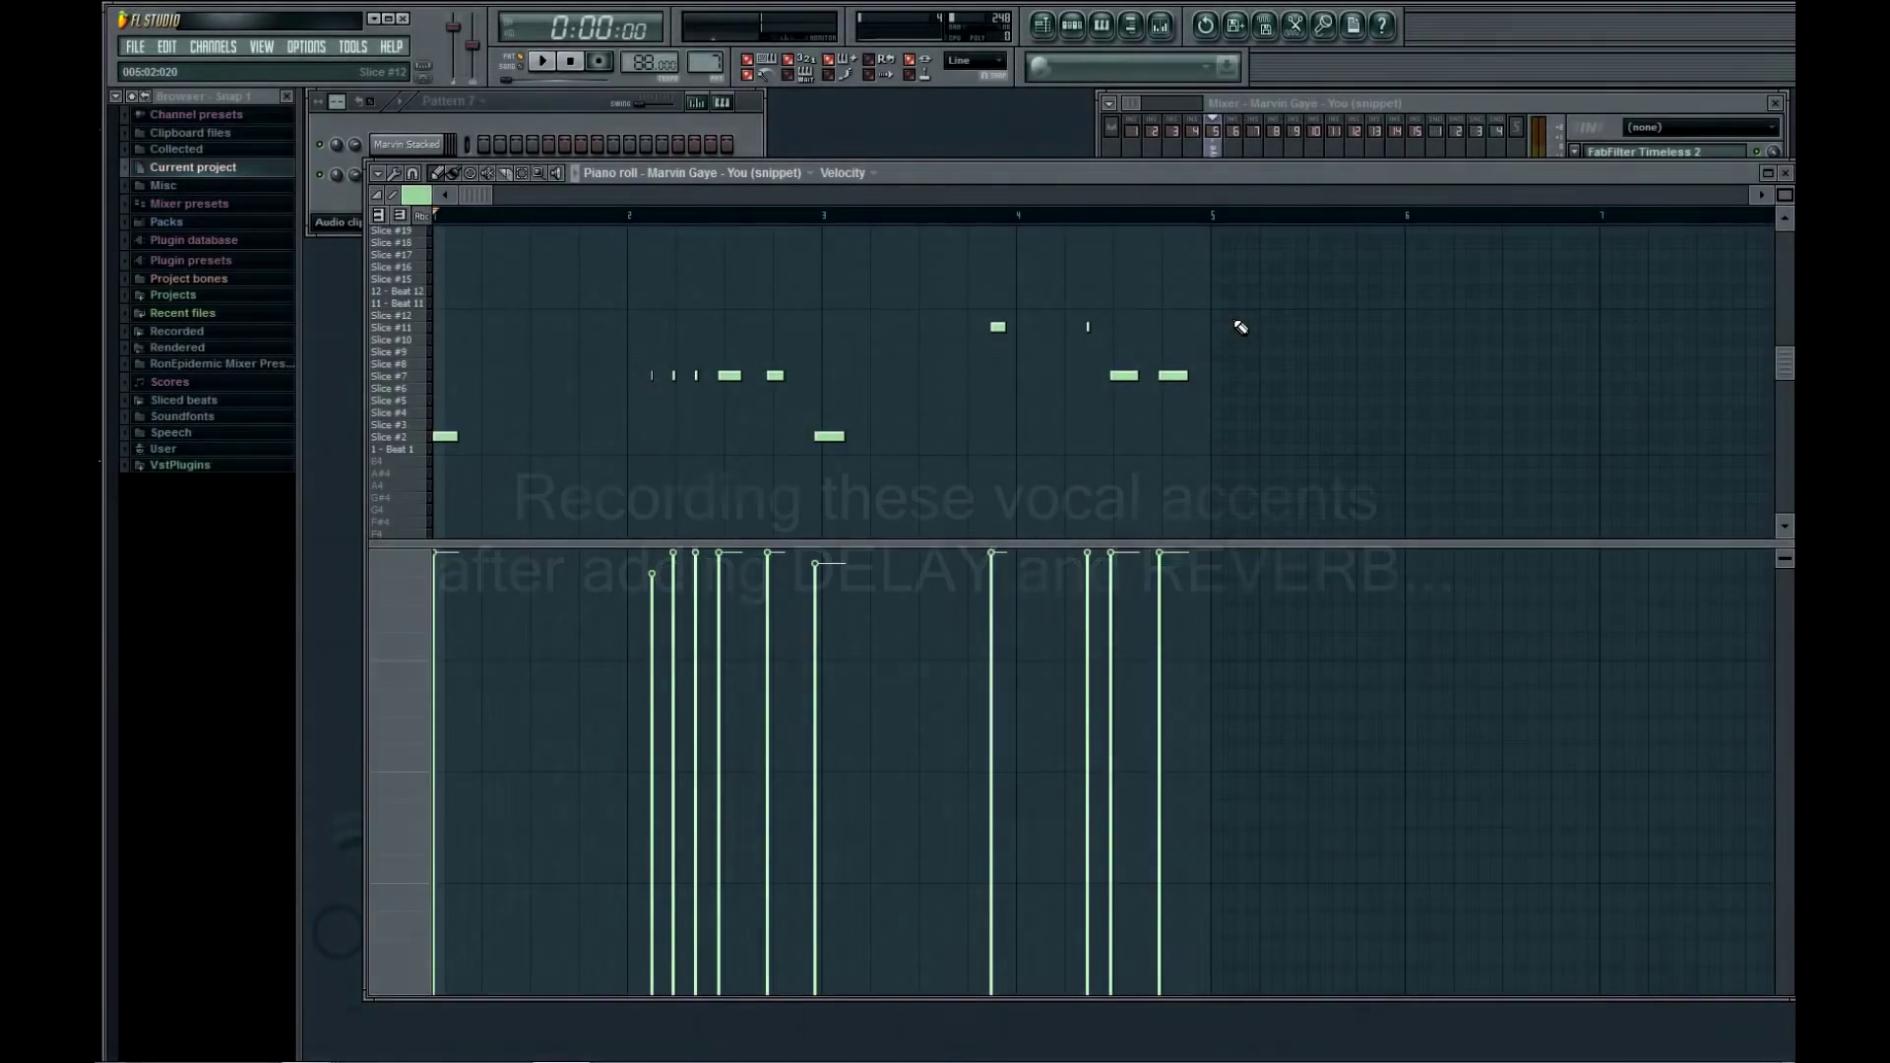
During playback, nudge all recorded slice notes except the first two slightly later in time and close the piano roll
key("space")
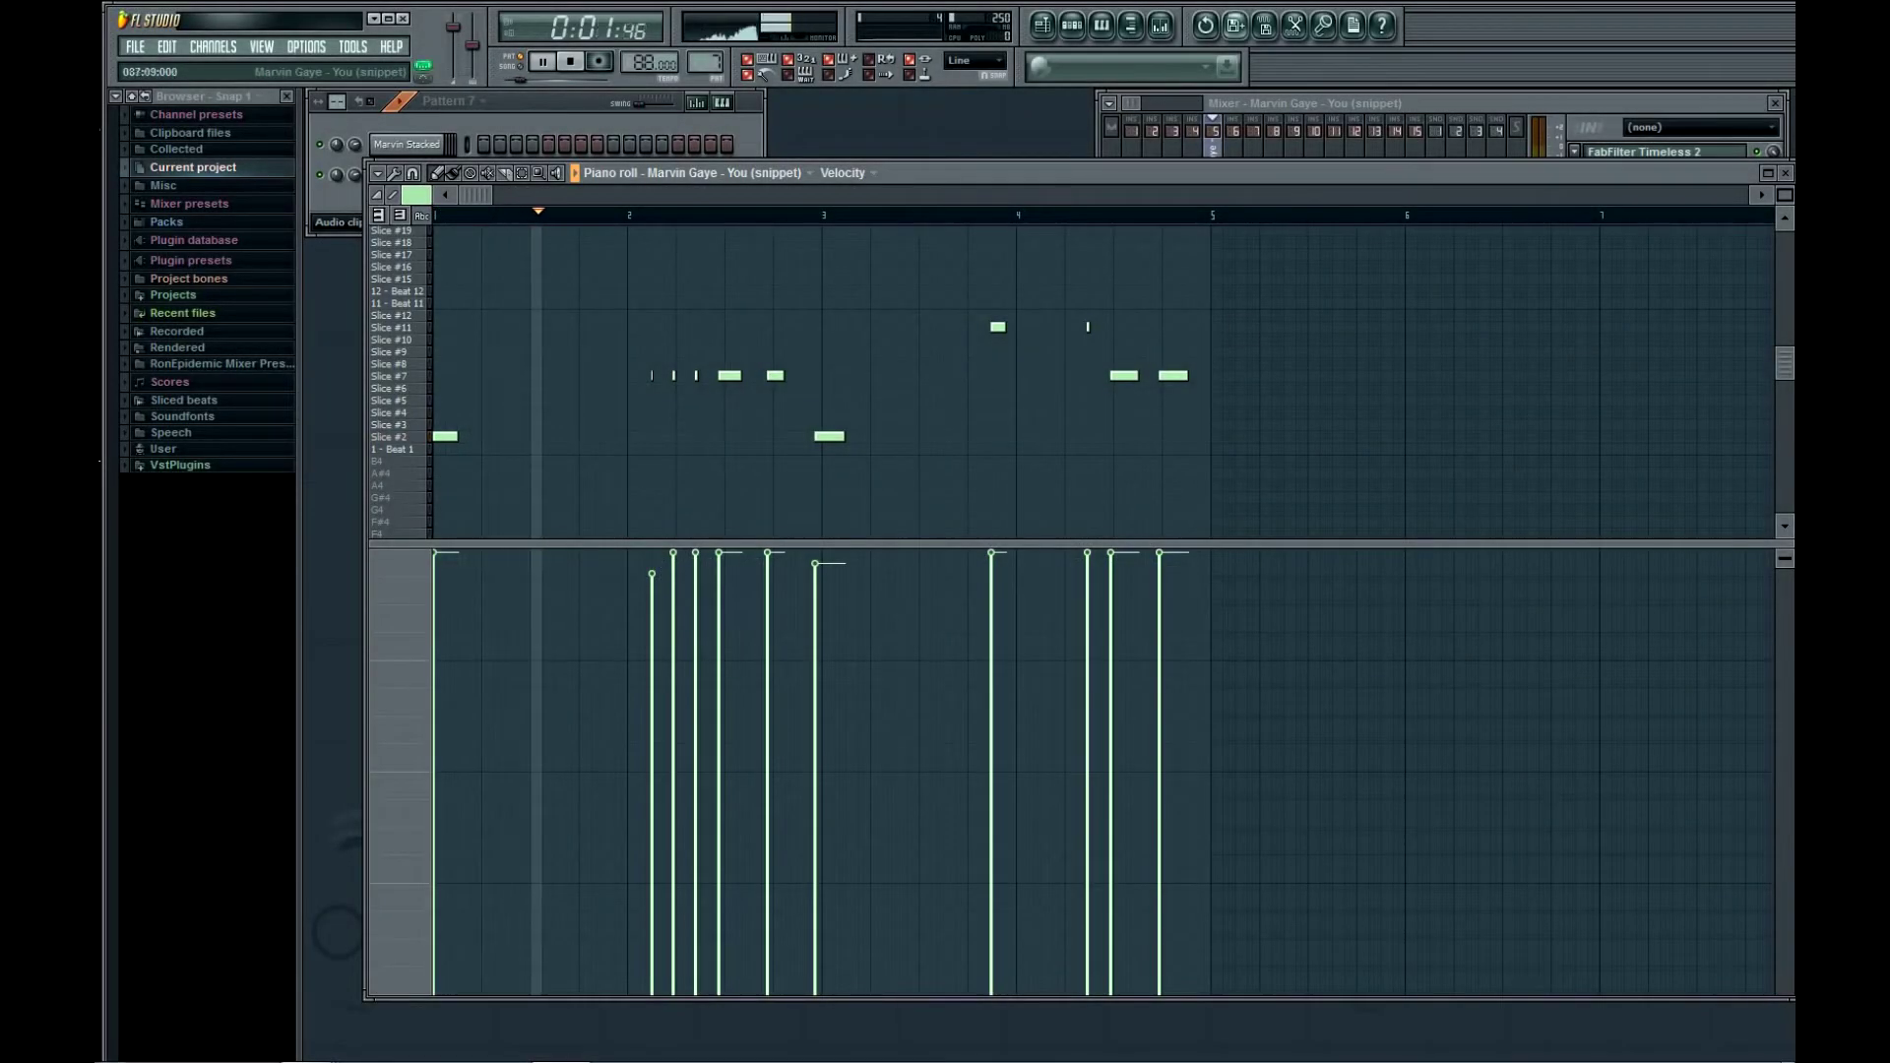
key("ctrl+a")
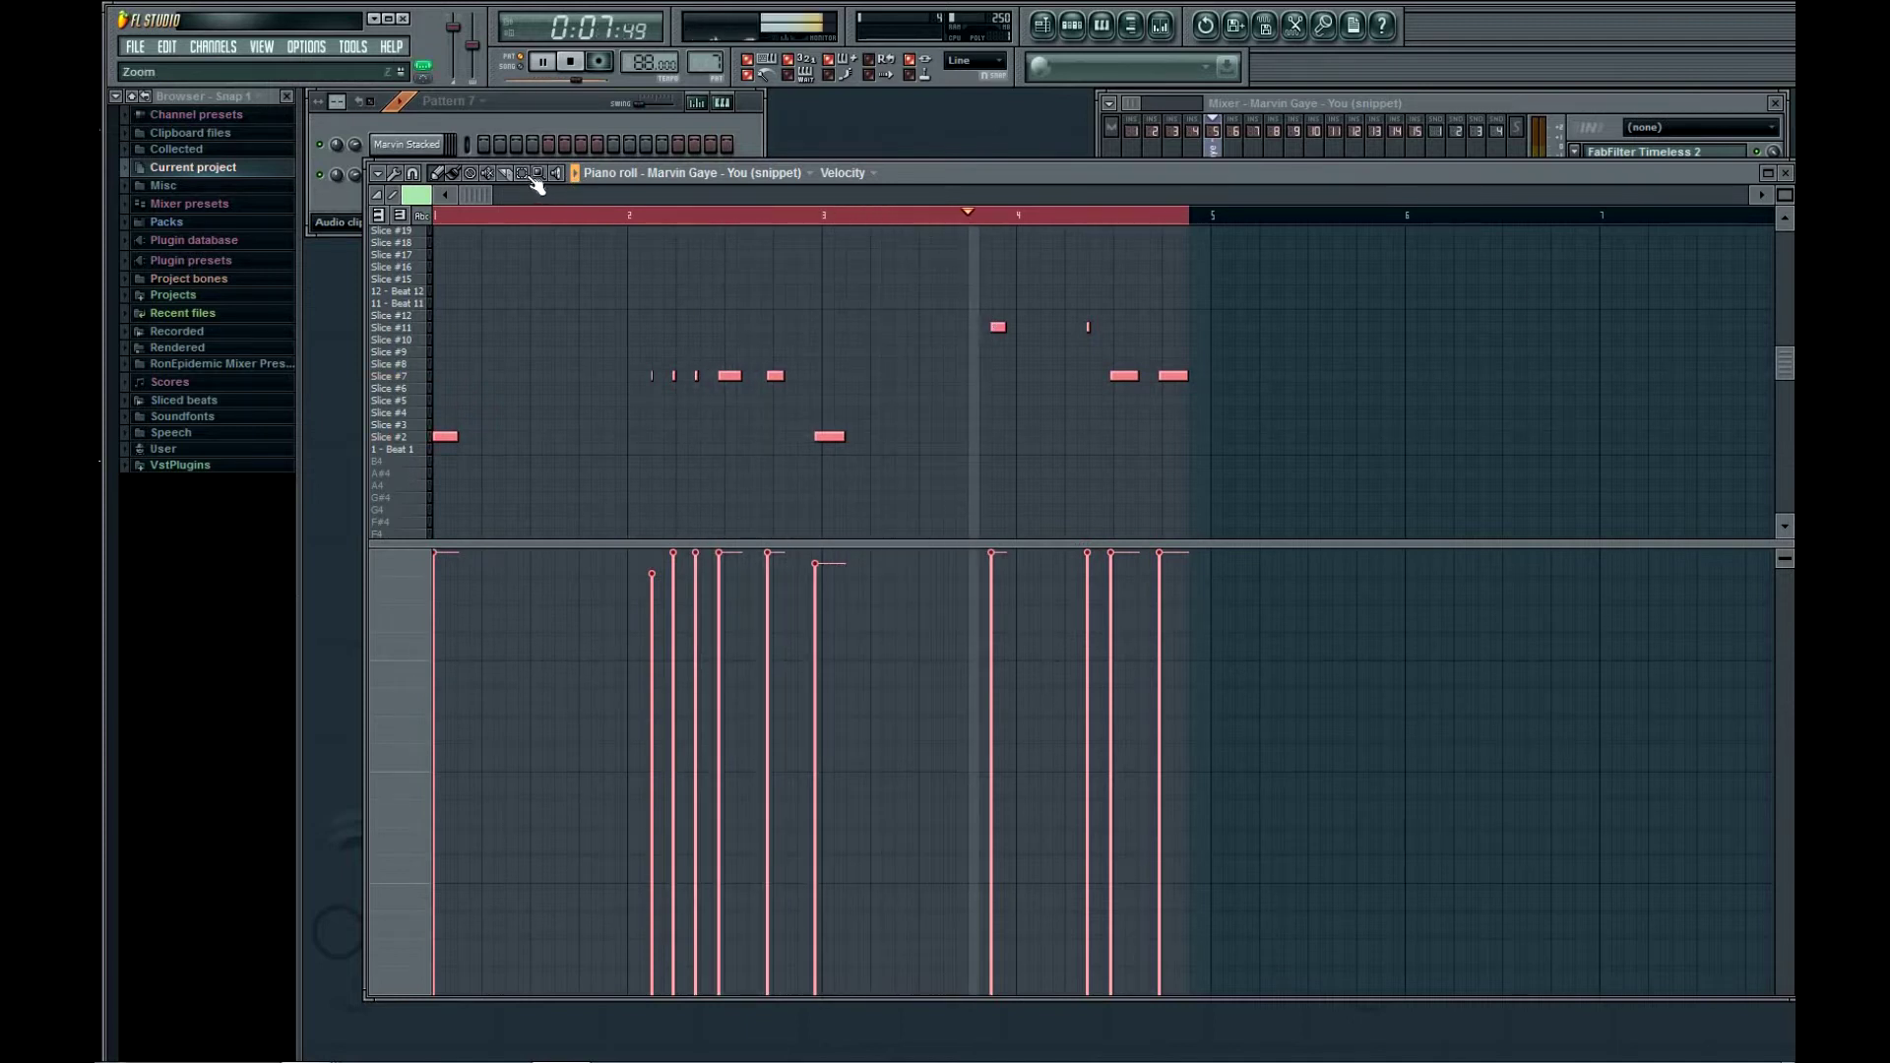
left_click_drag(889, 478, 669, 355)
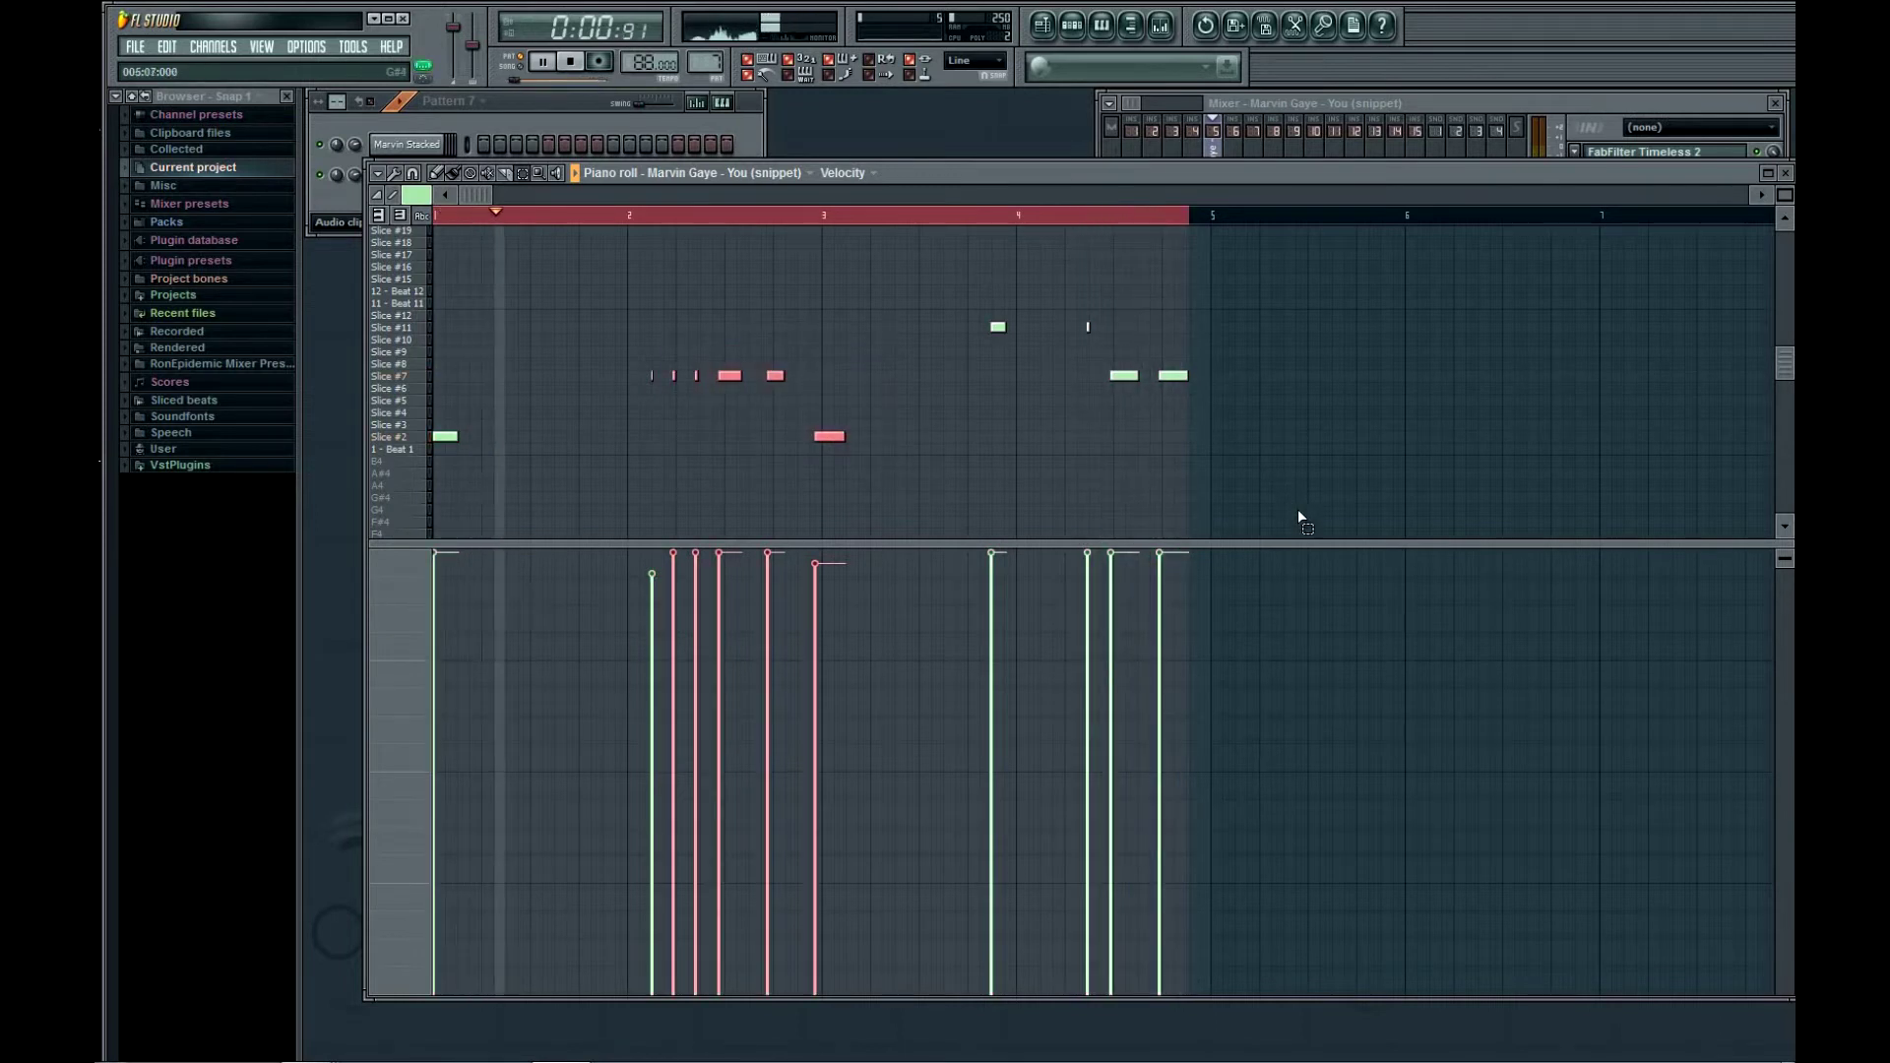
left_click_drag(1302, 509, 989, 296)
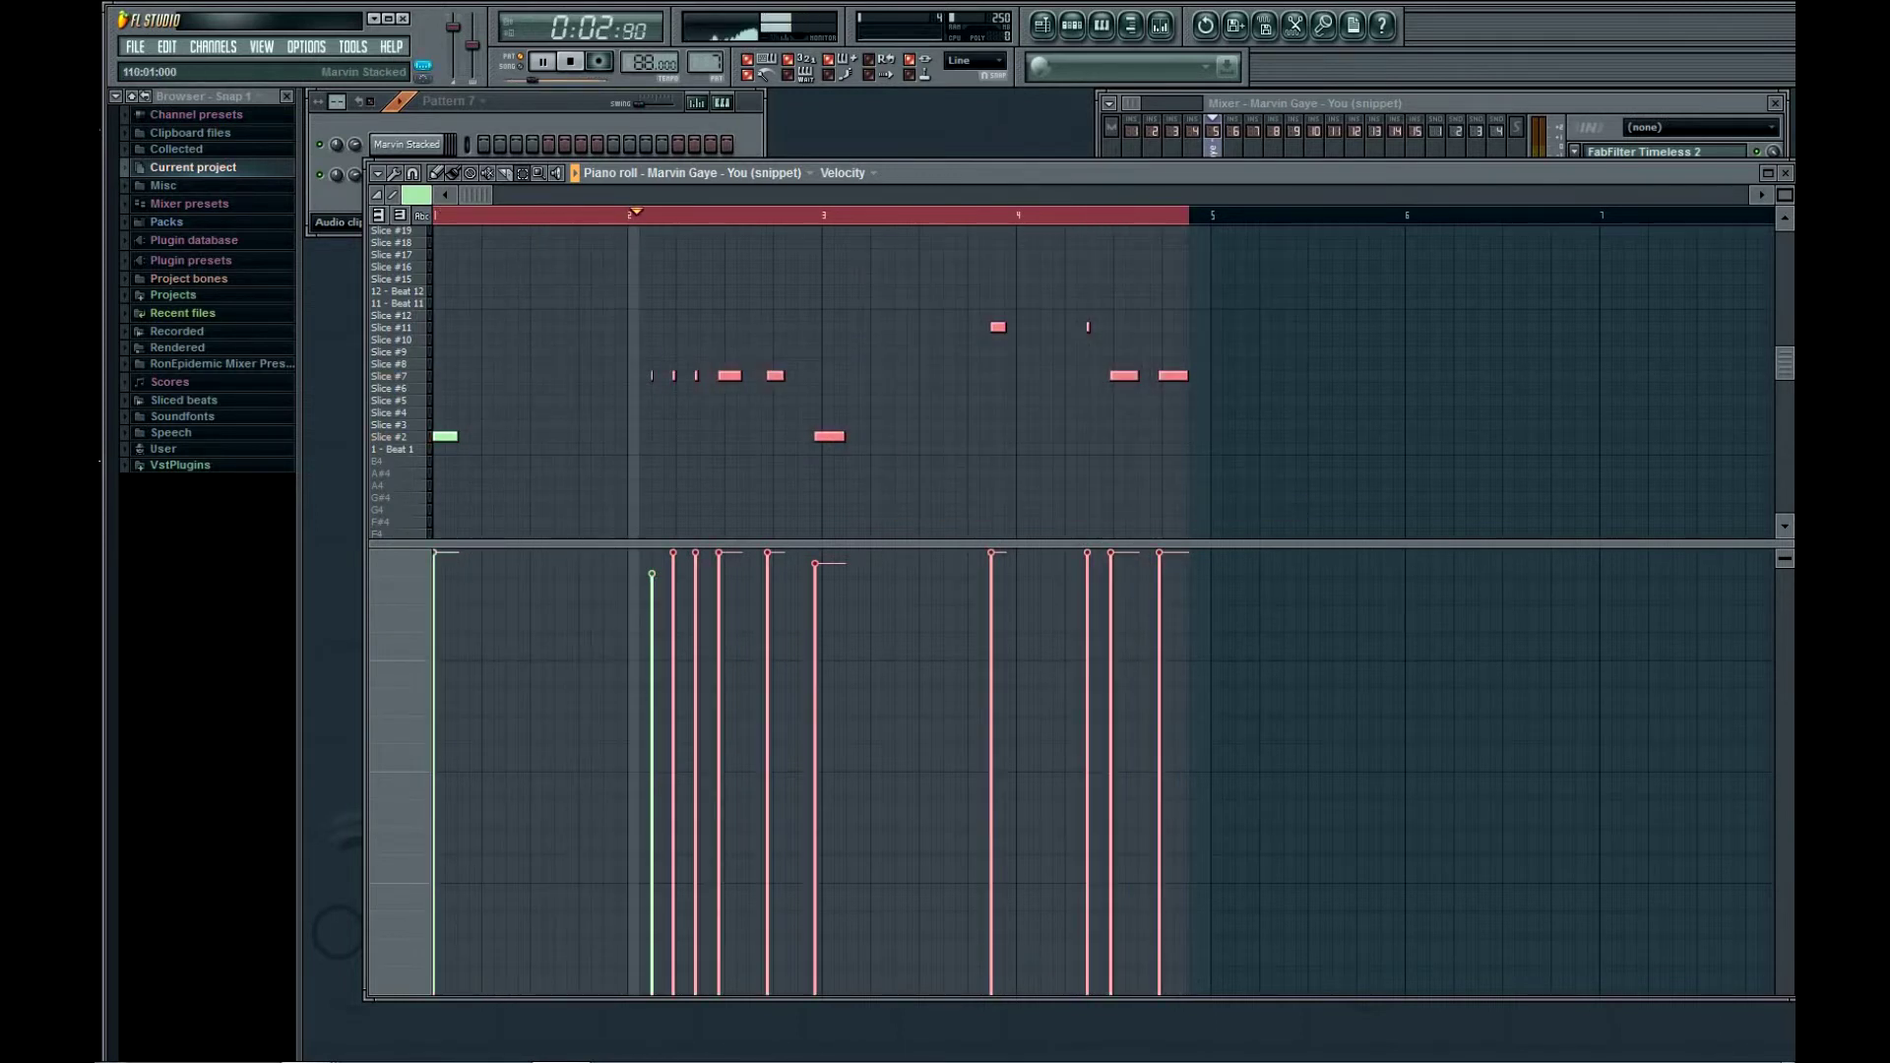
key("shift+Right")
key("shift+Right")
key("shift+Left")
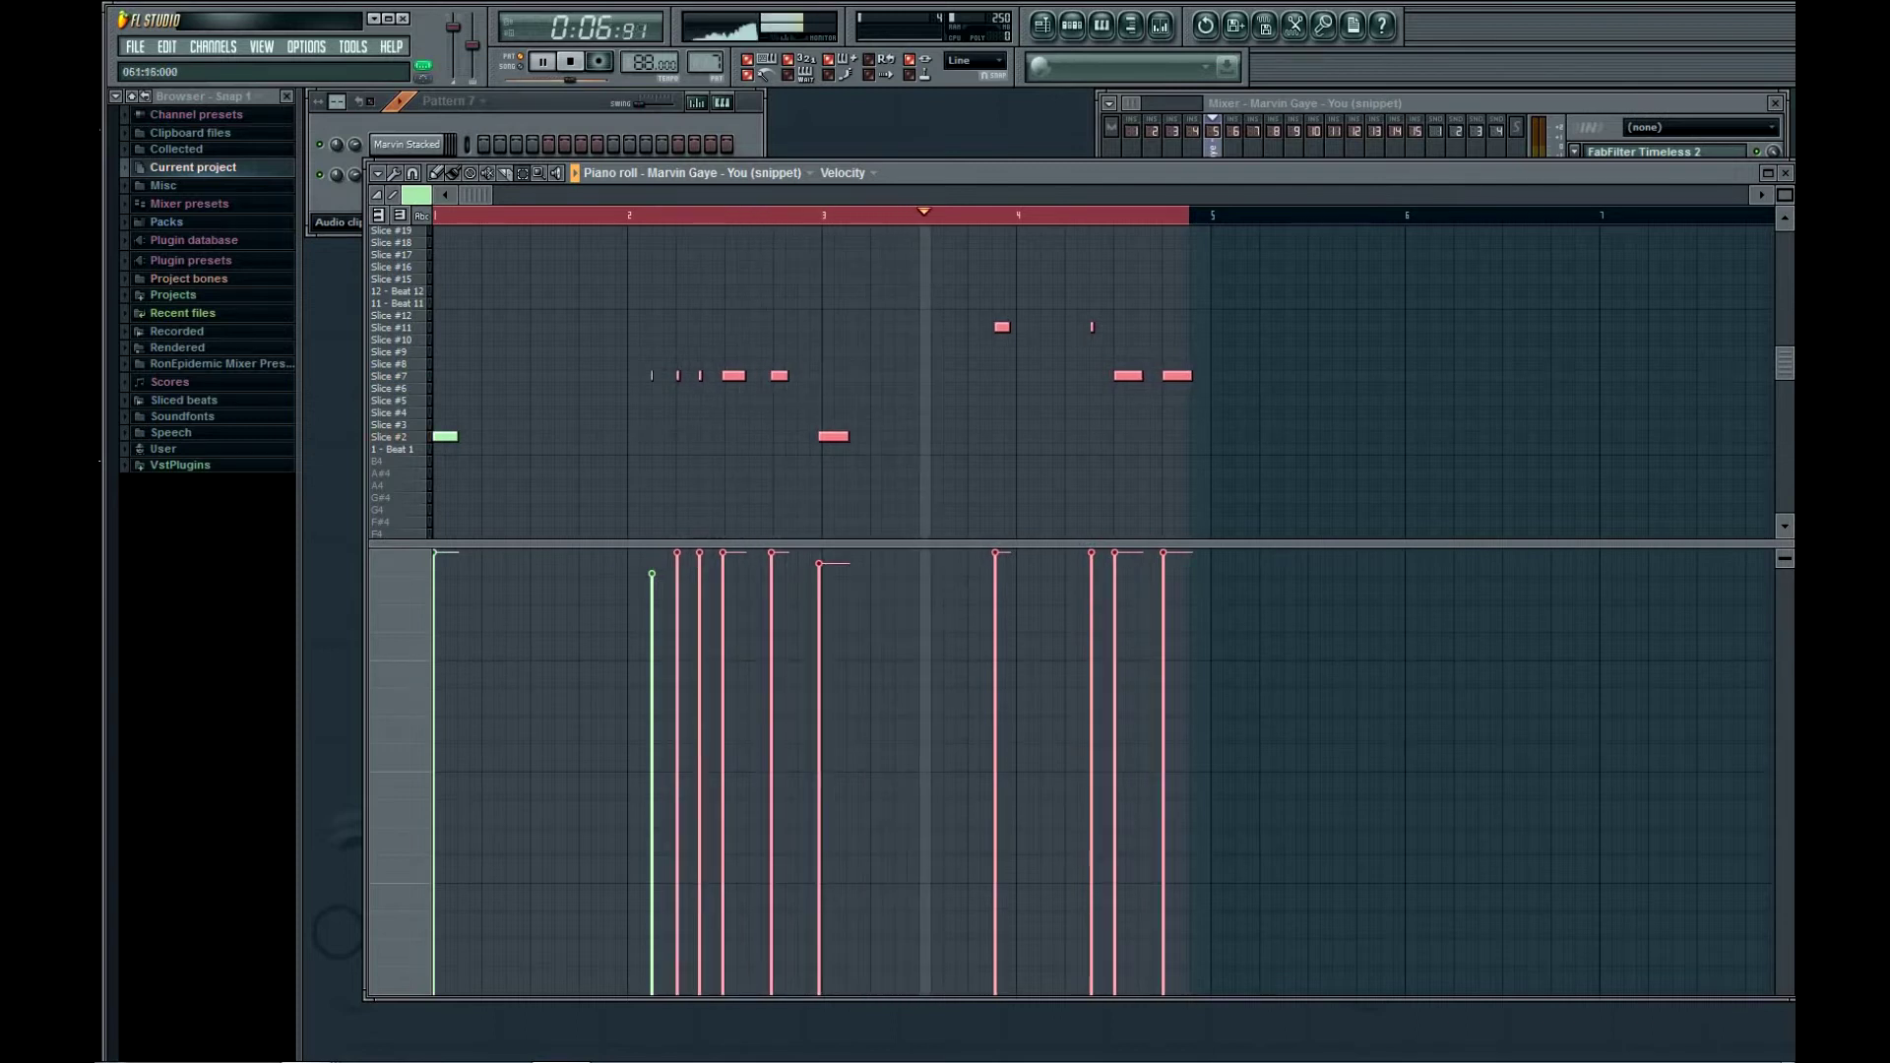
left_click(1783, 173)
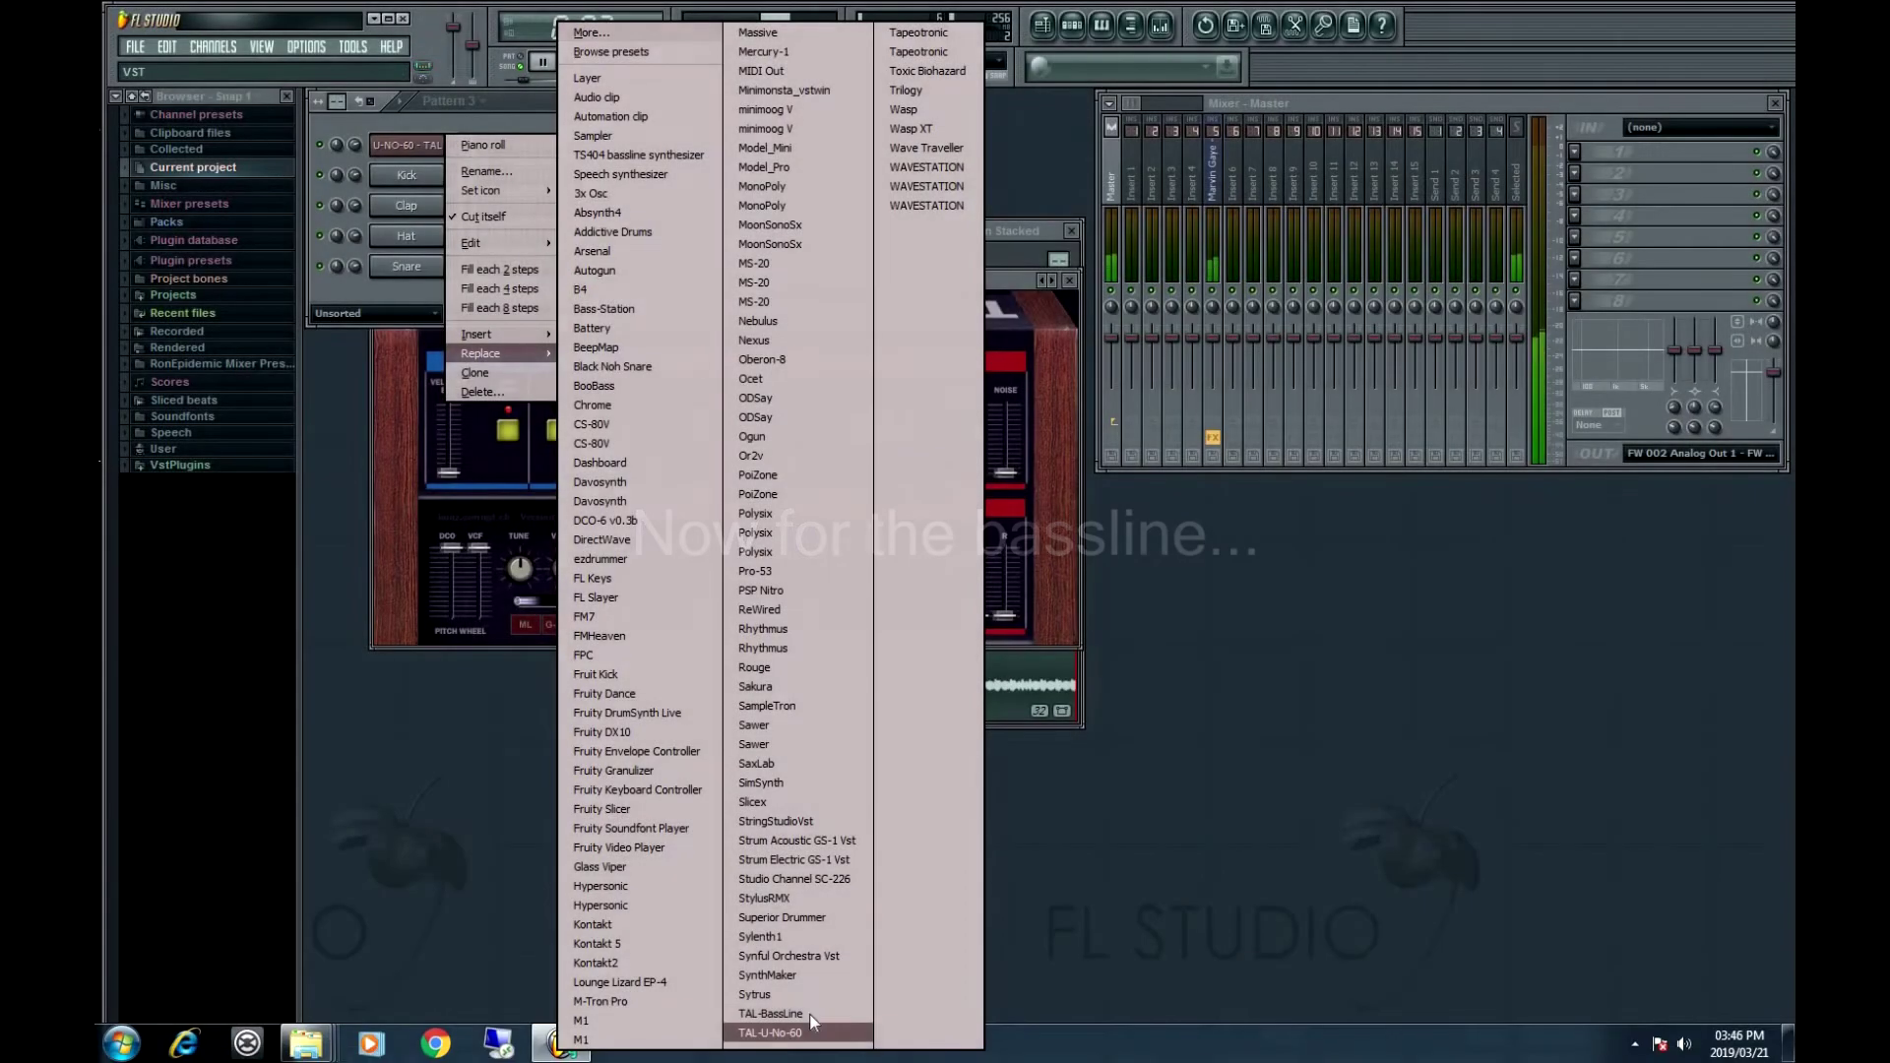
Replace the first channel's synth with TAL-BassLine and load its Soft Bass preset
left_click(773, 1014)
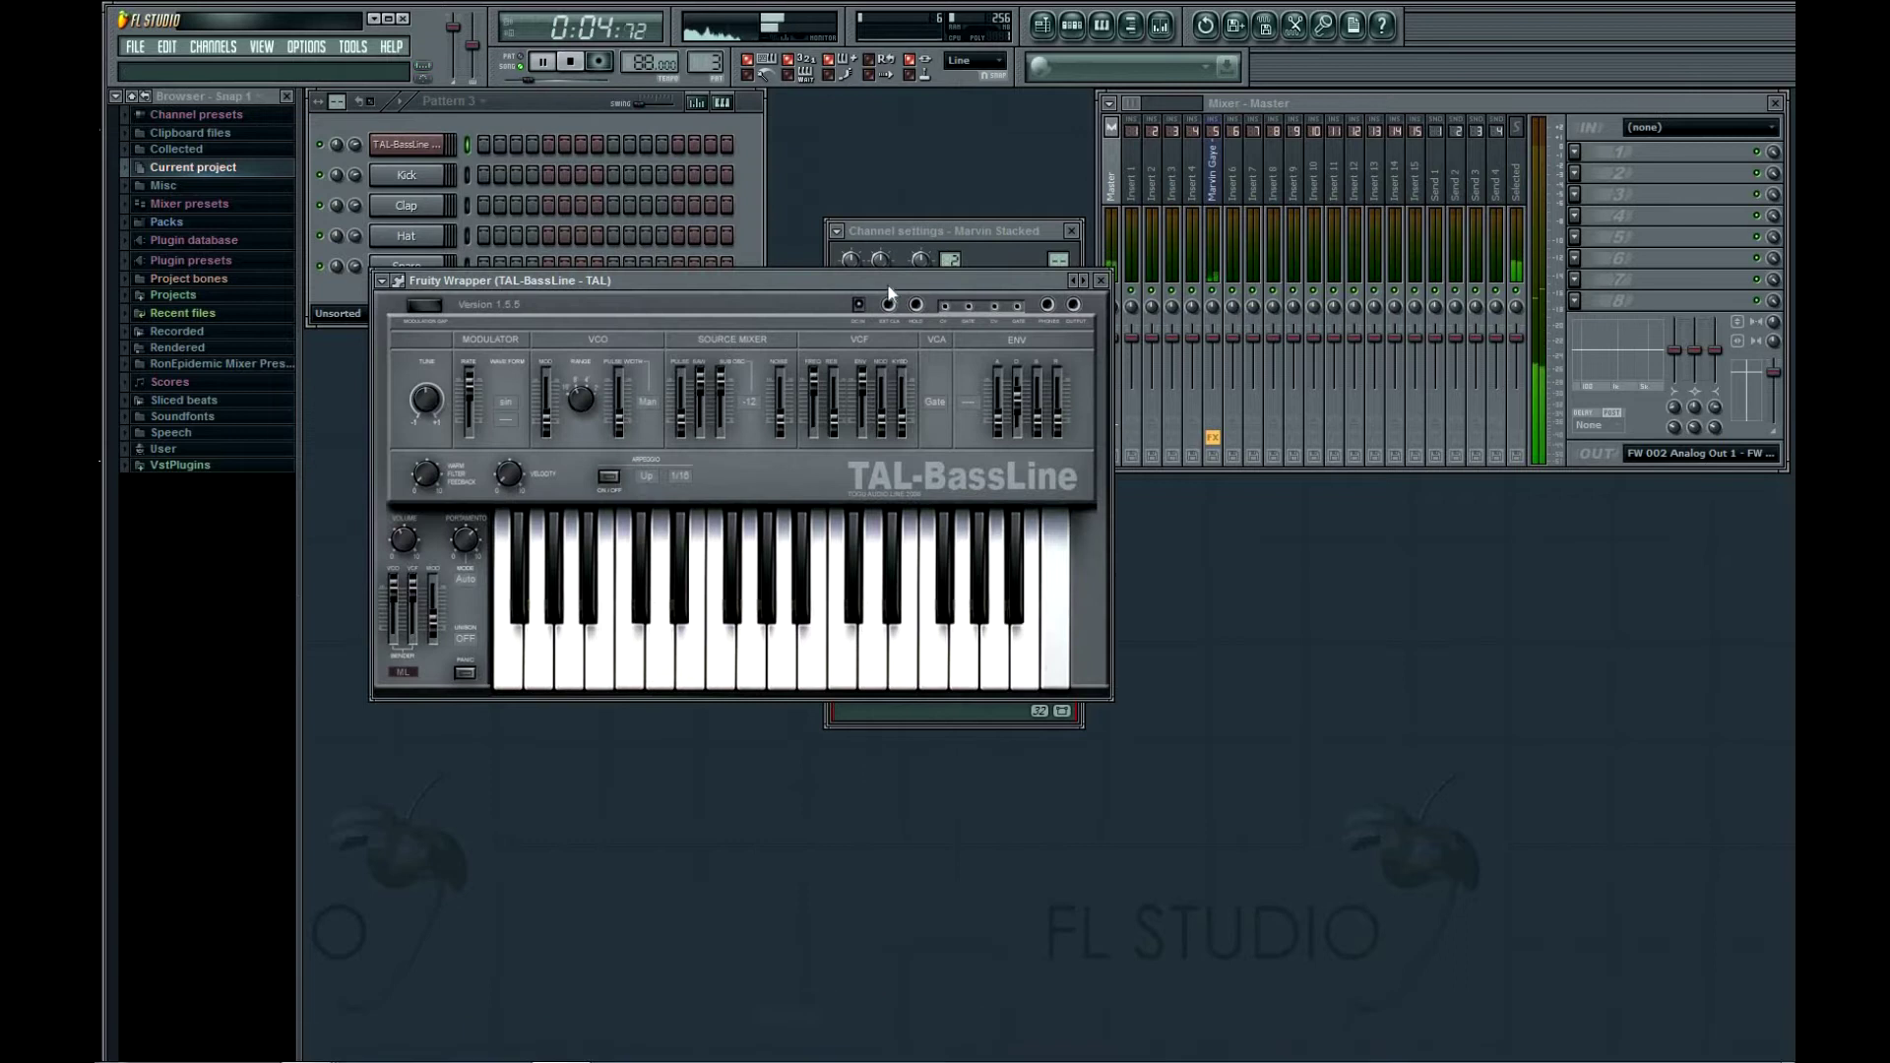
left_click(1079, 281)
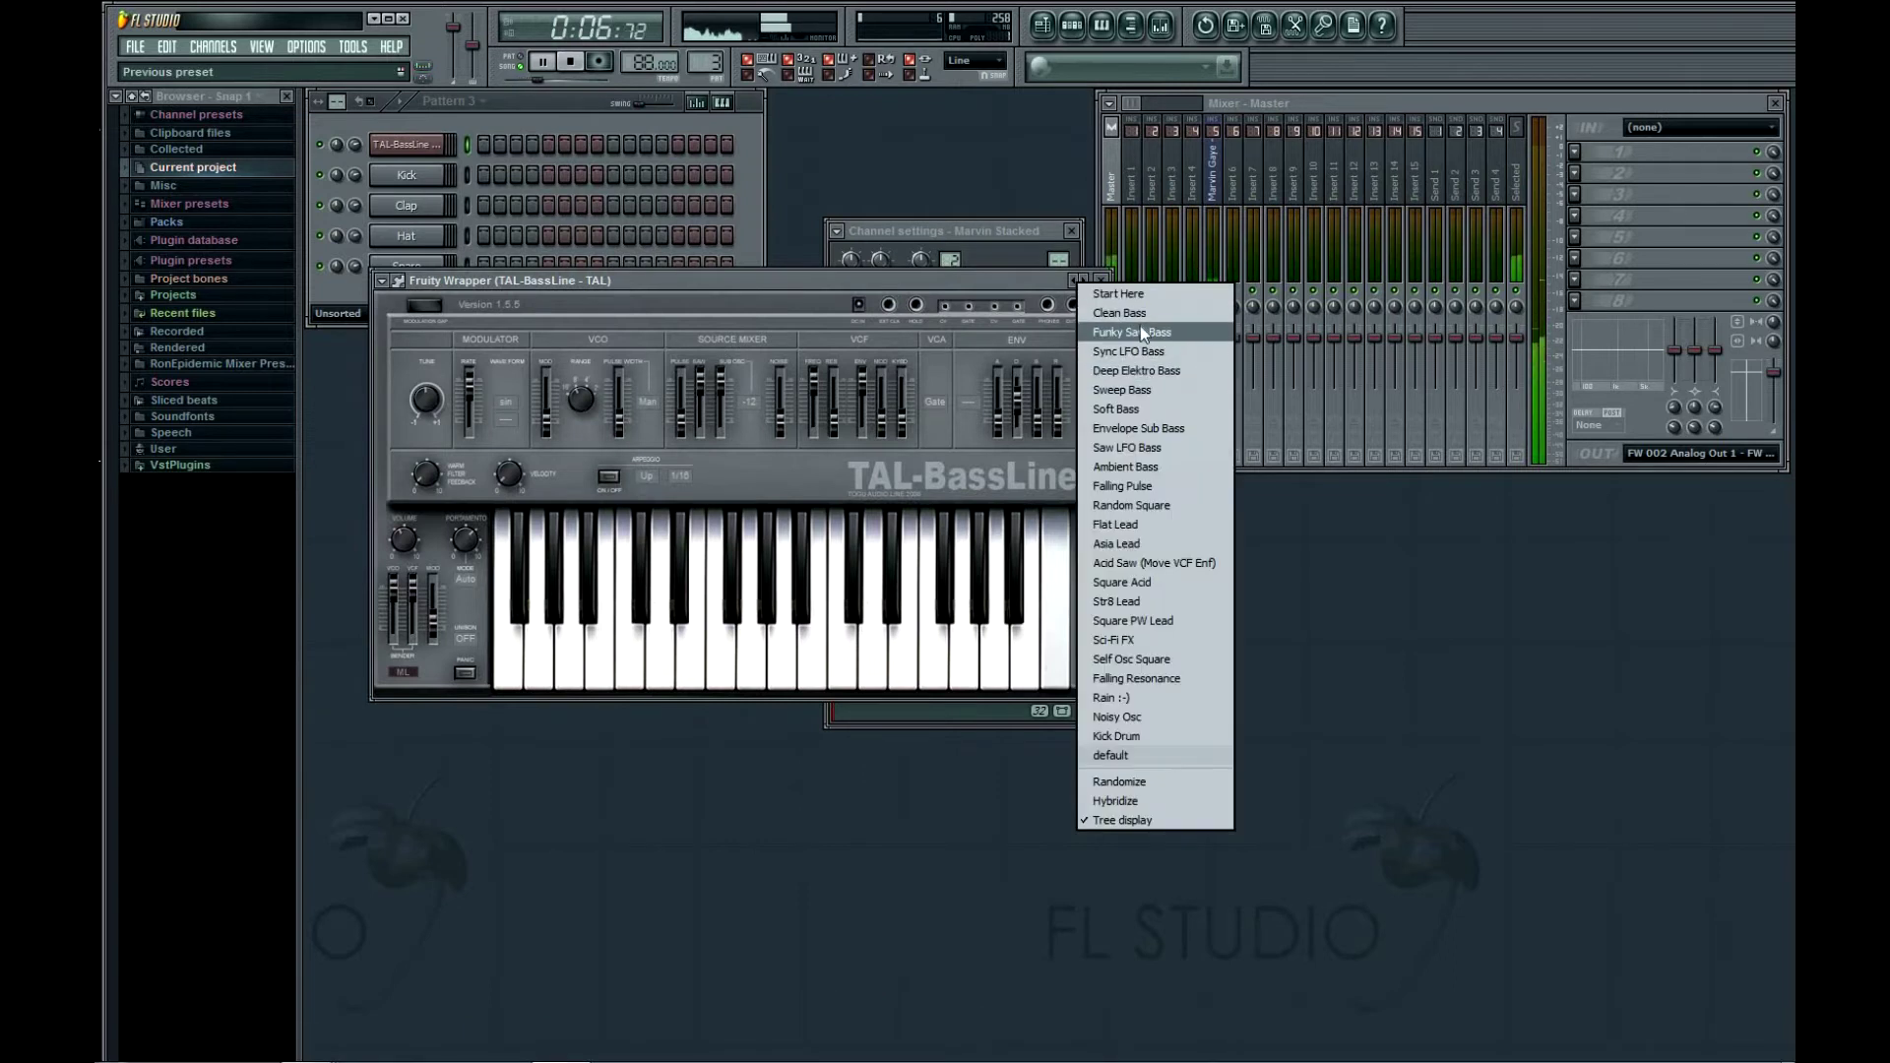
left_click(1148, 406)
Lower the Soft Bass channel's volume and try the bass sound against the playing beat
left_click(382, 153)
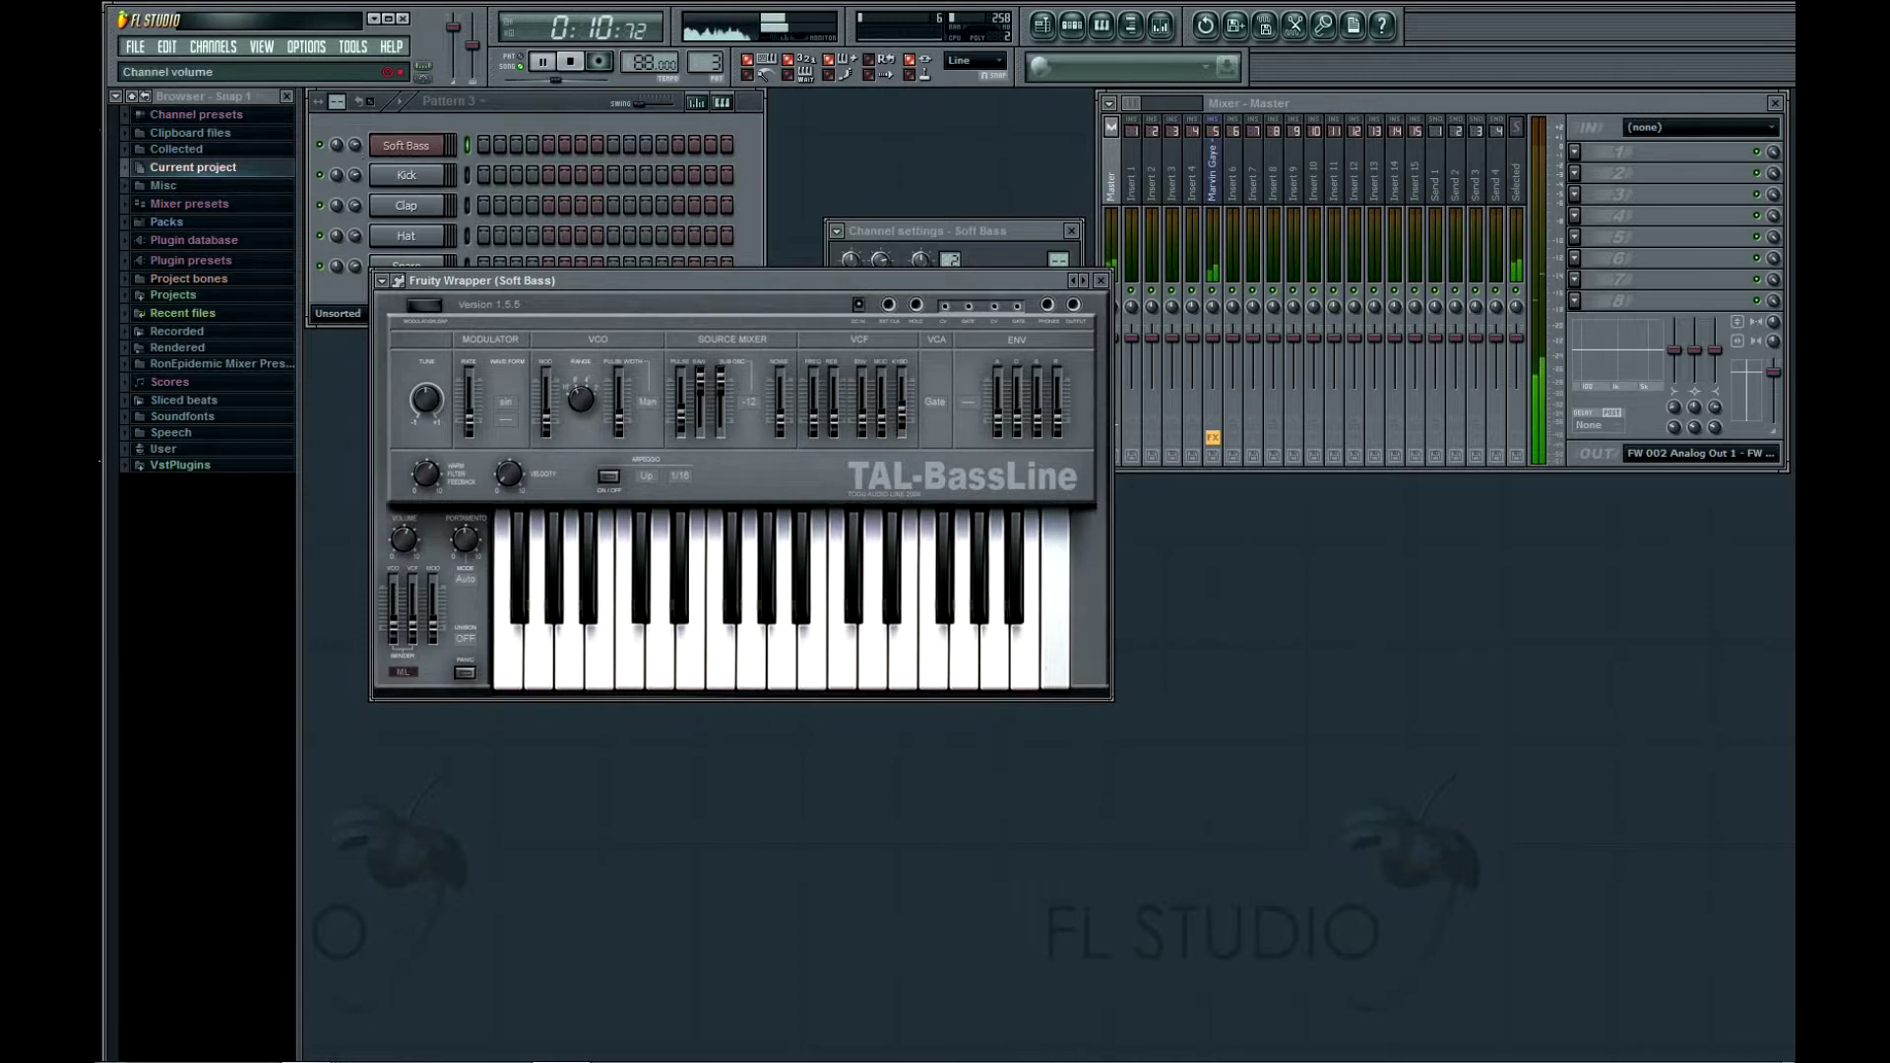
left_click_drag(353, 144, 353, 182)
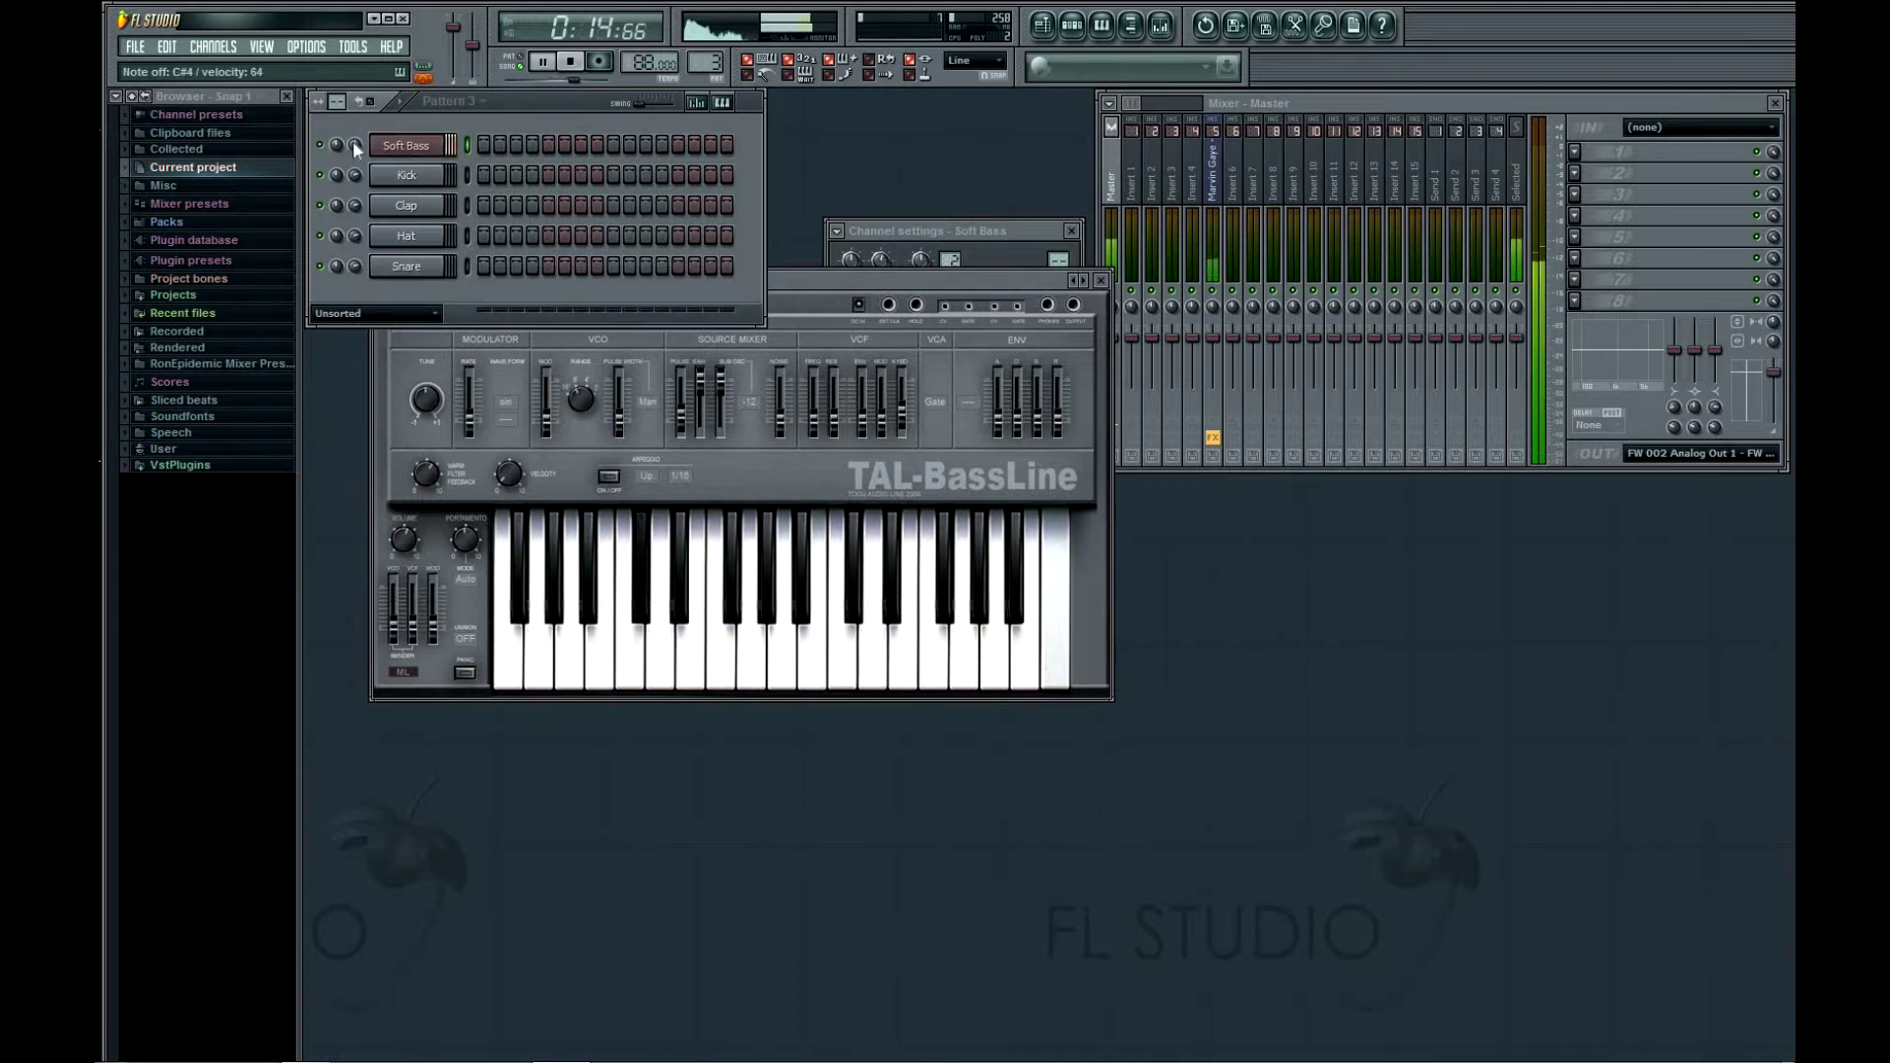
key("space")
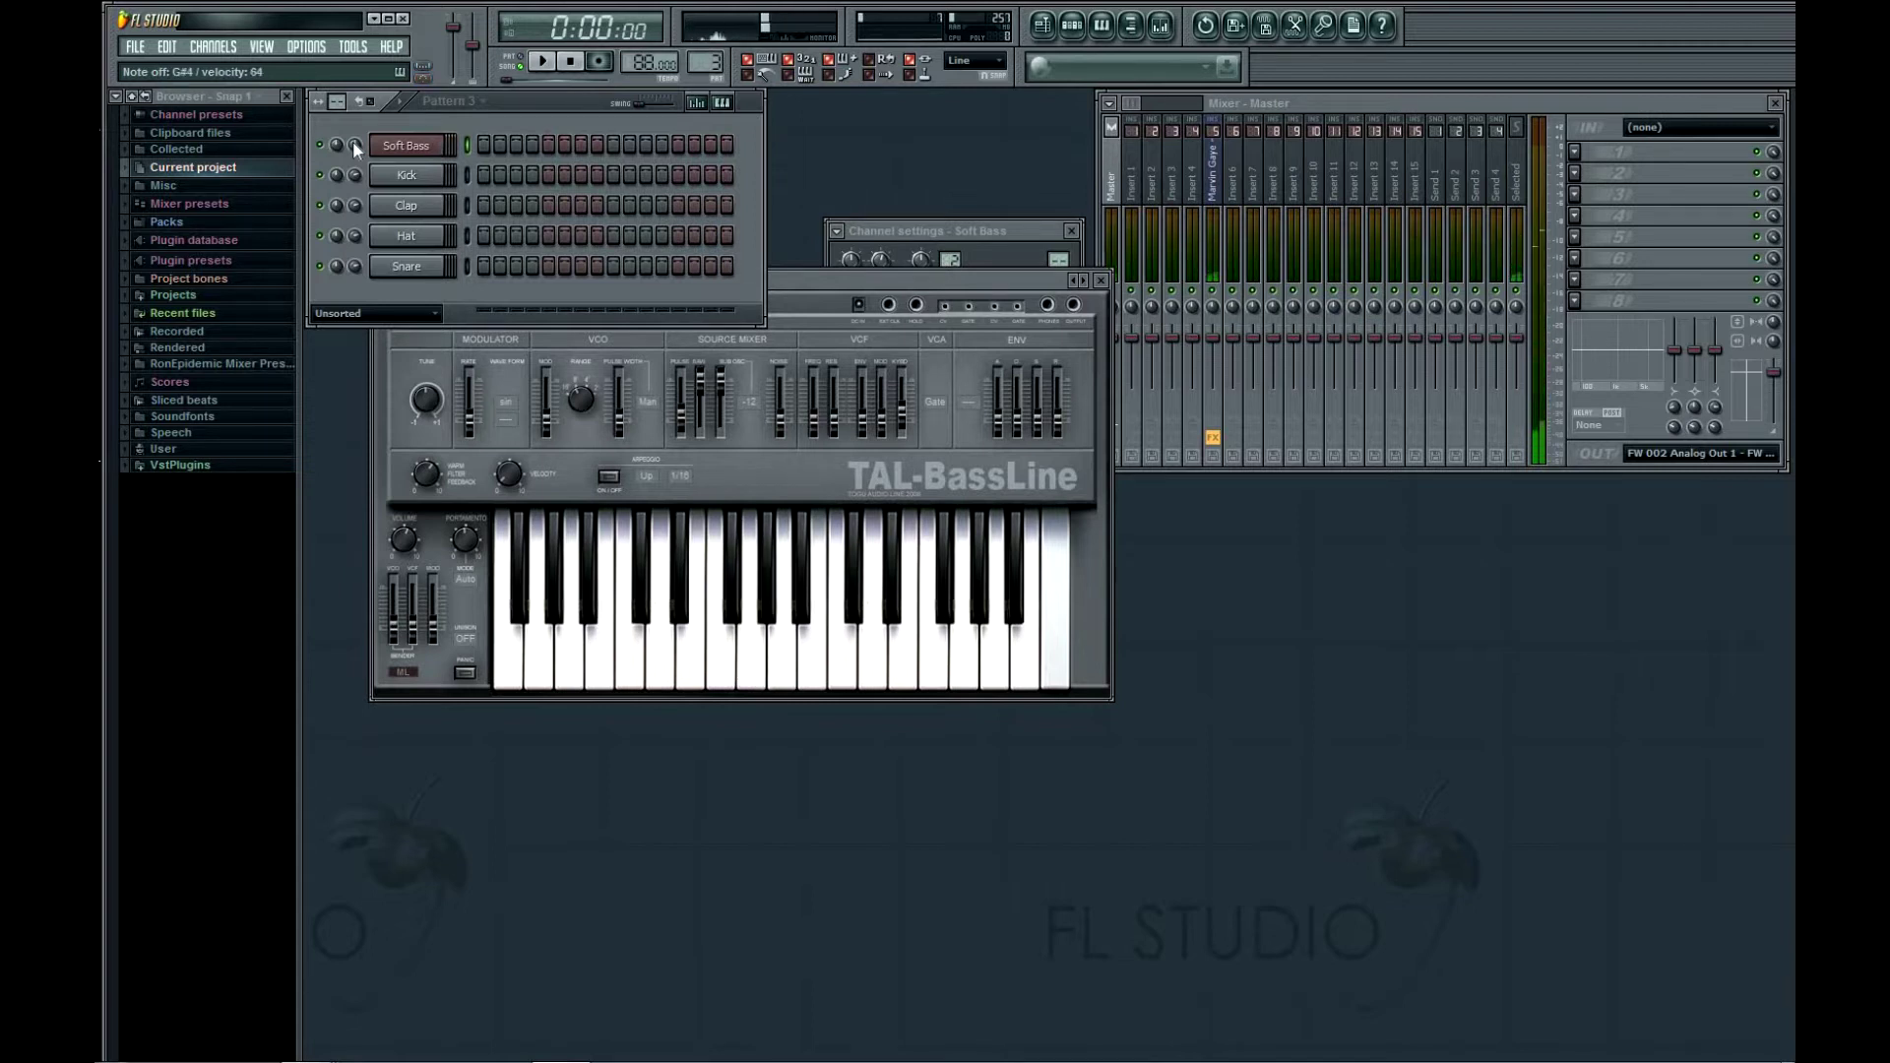
key("space")
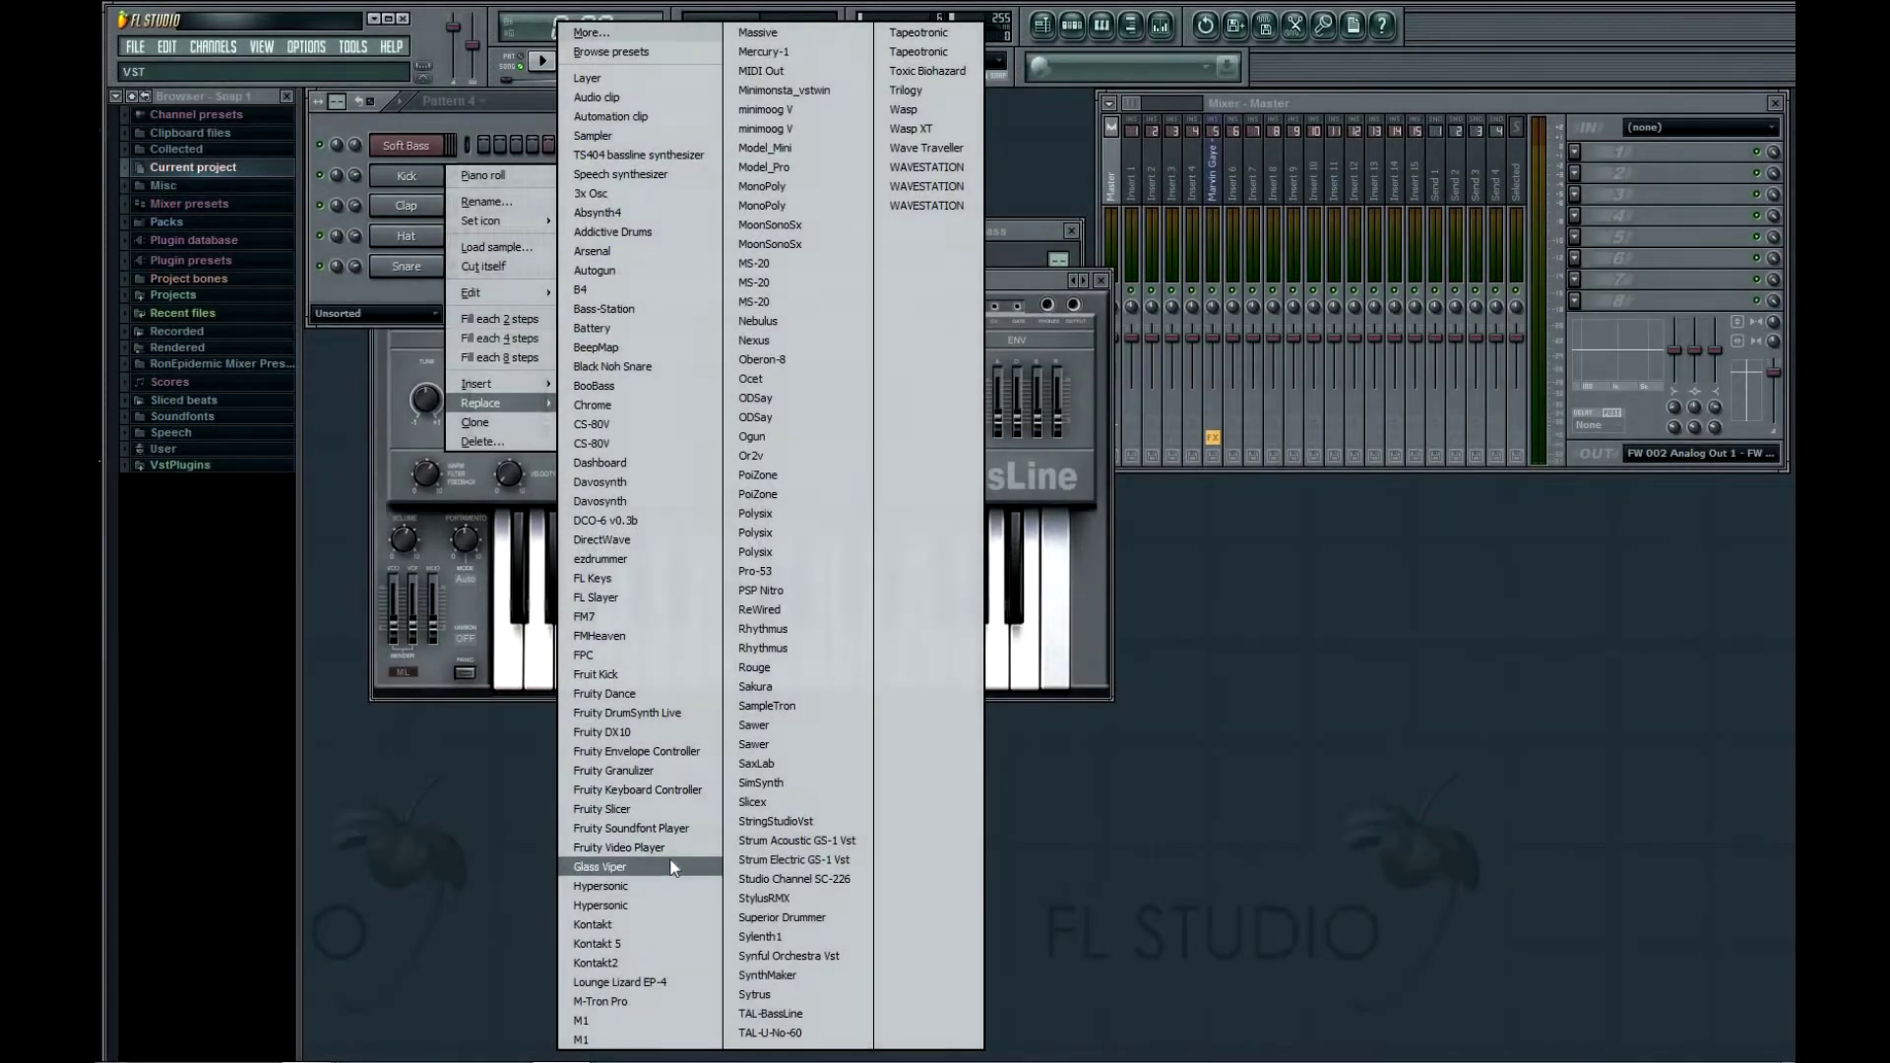
Replace the Kick channel with Glass Viper and load its That 70's feeling preset
left_click(673, 866)
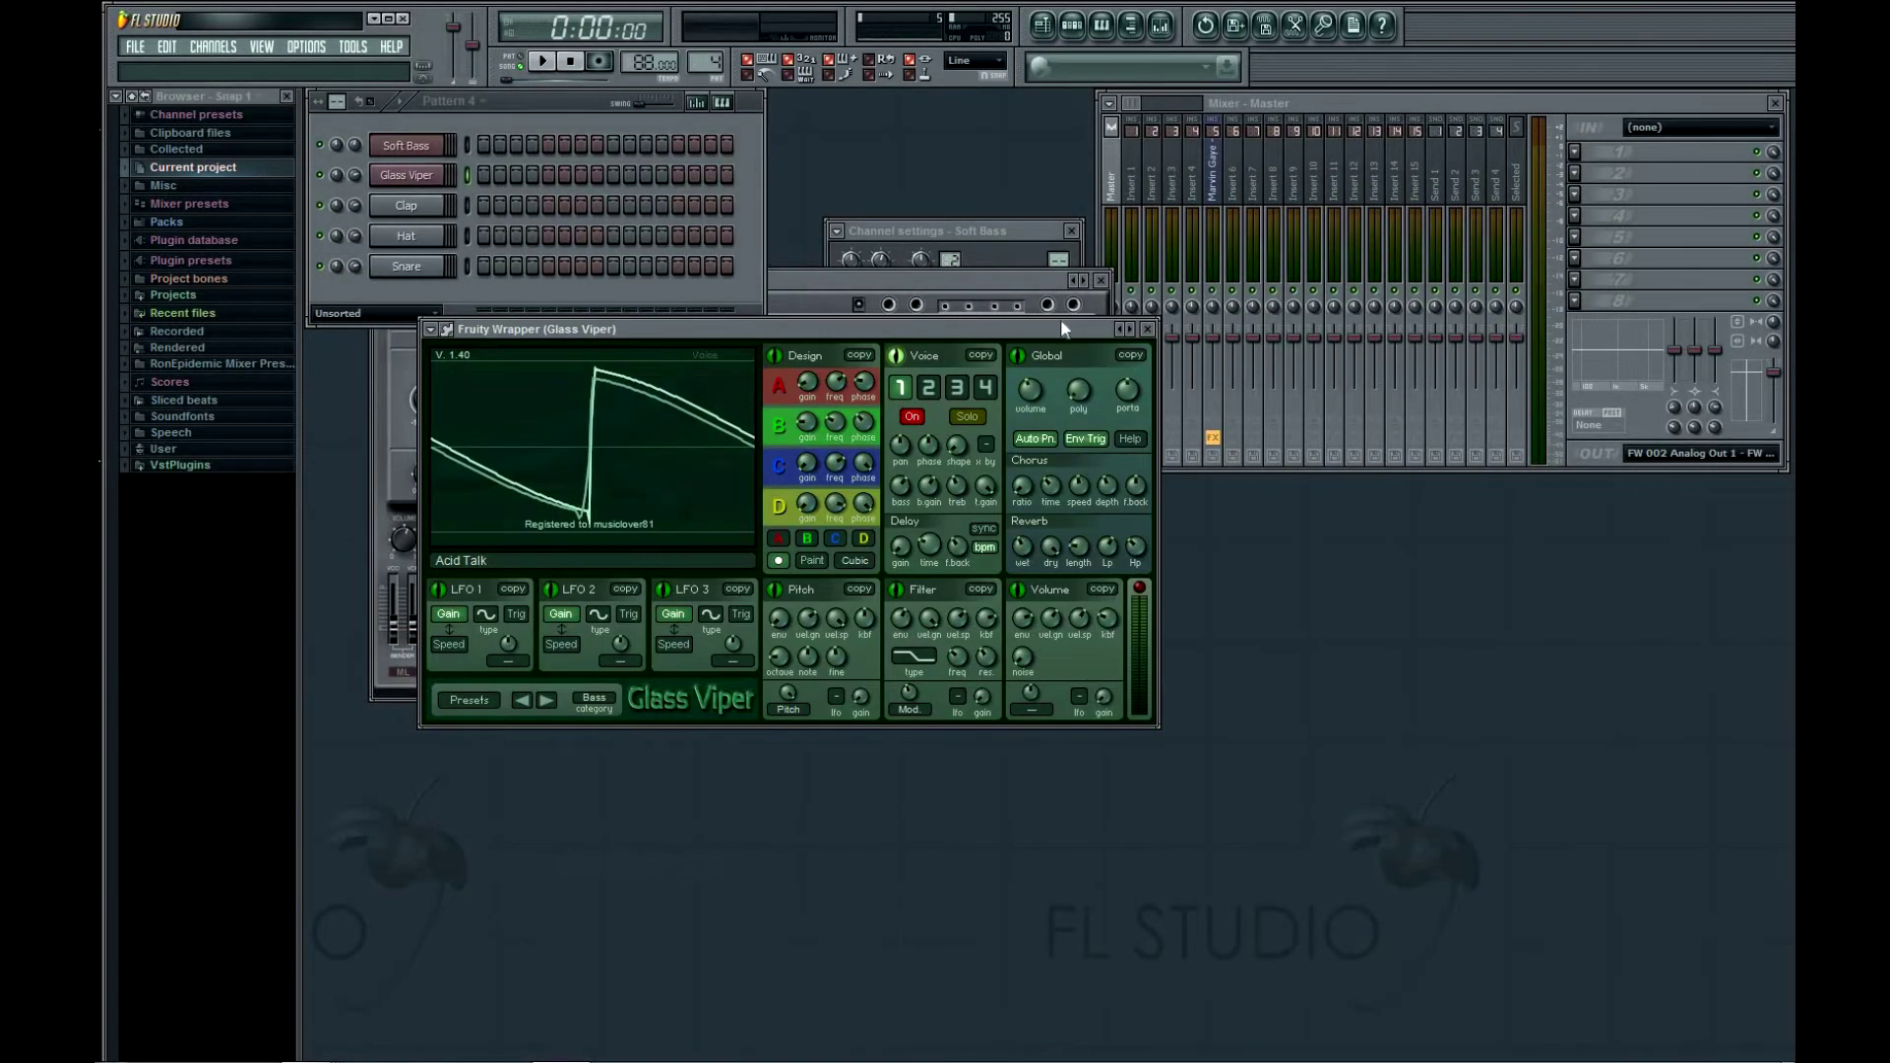
right_click(1124, 329)
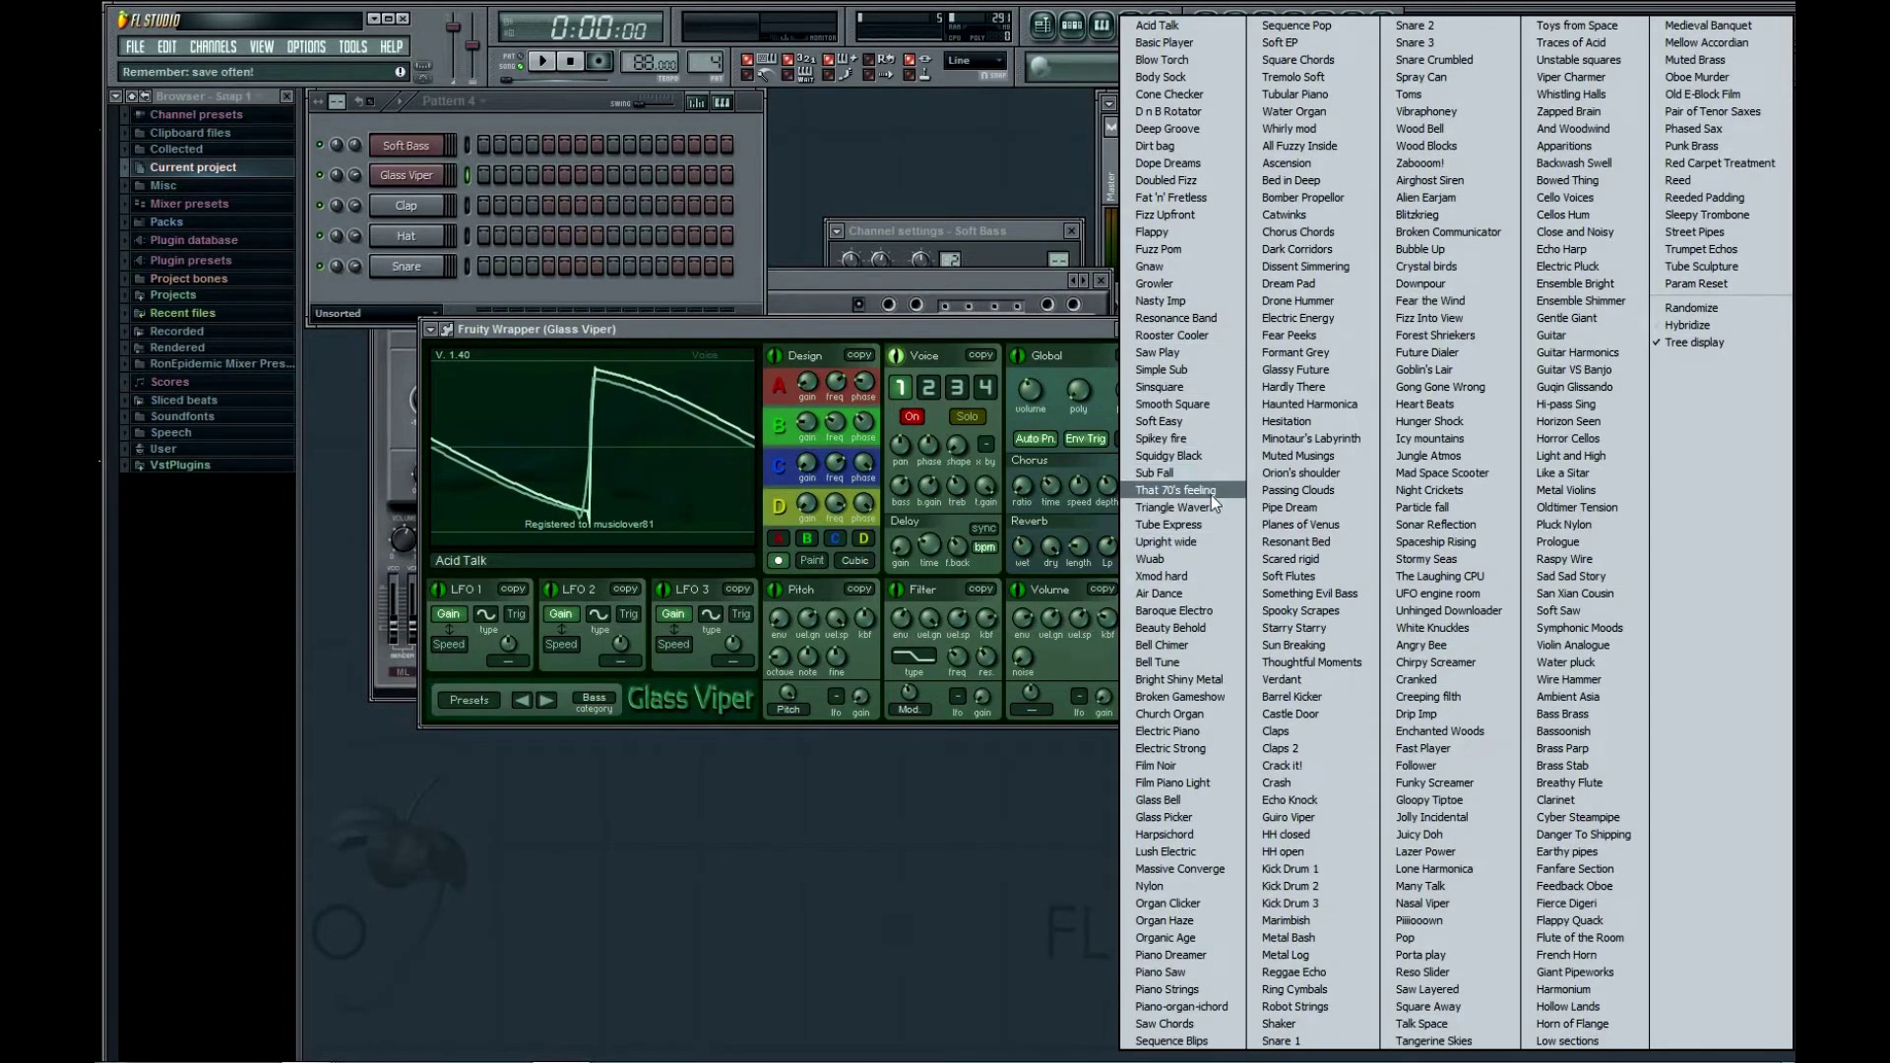
left_click(1209, 493)
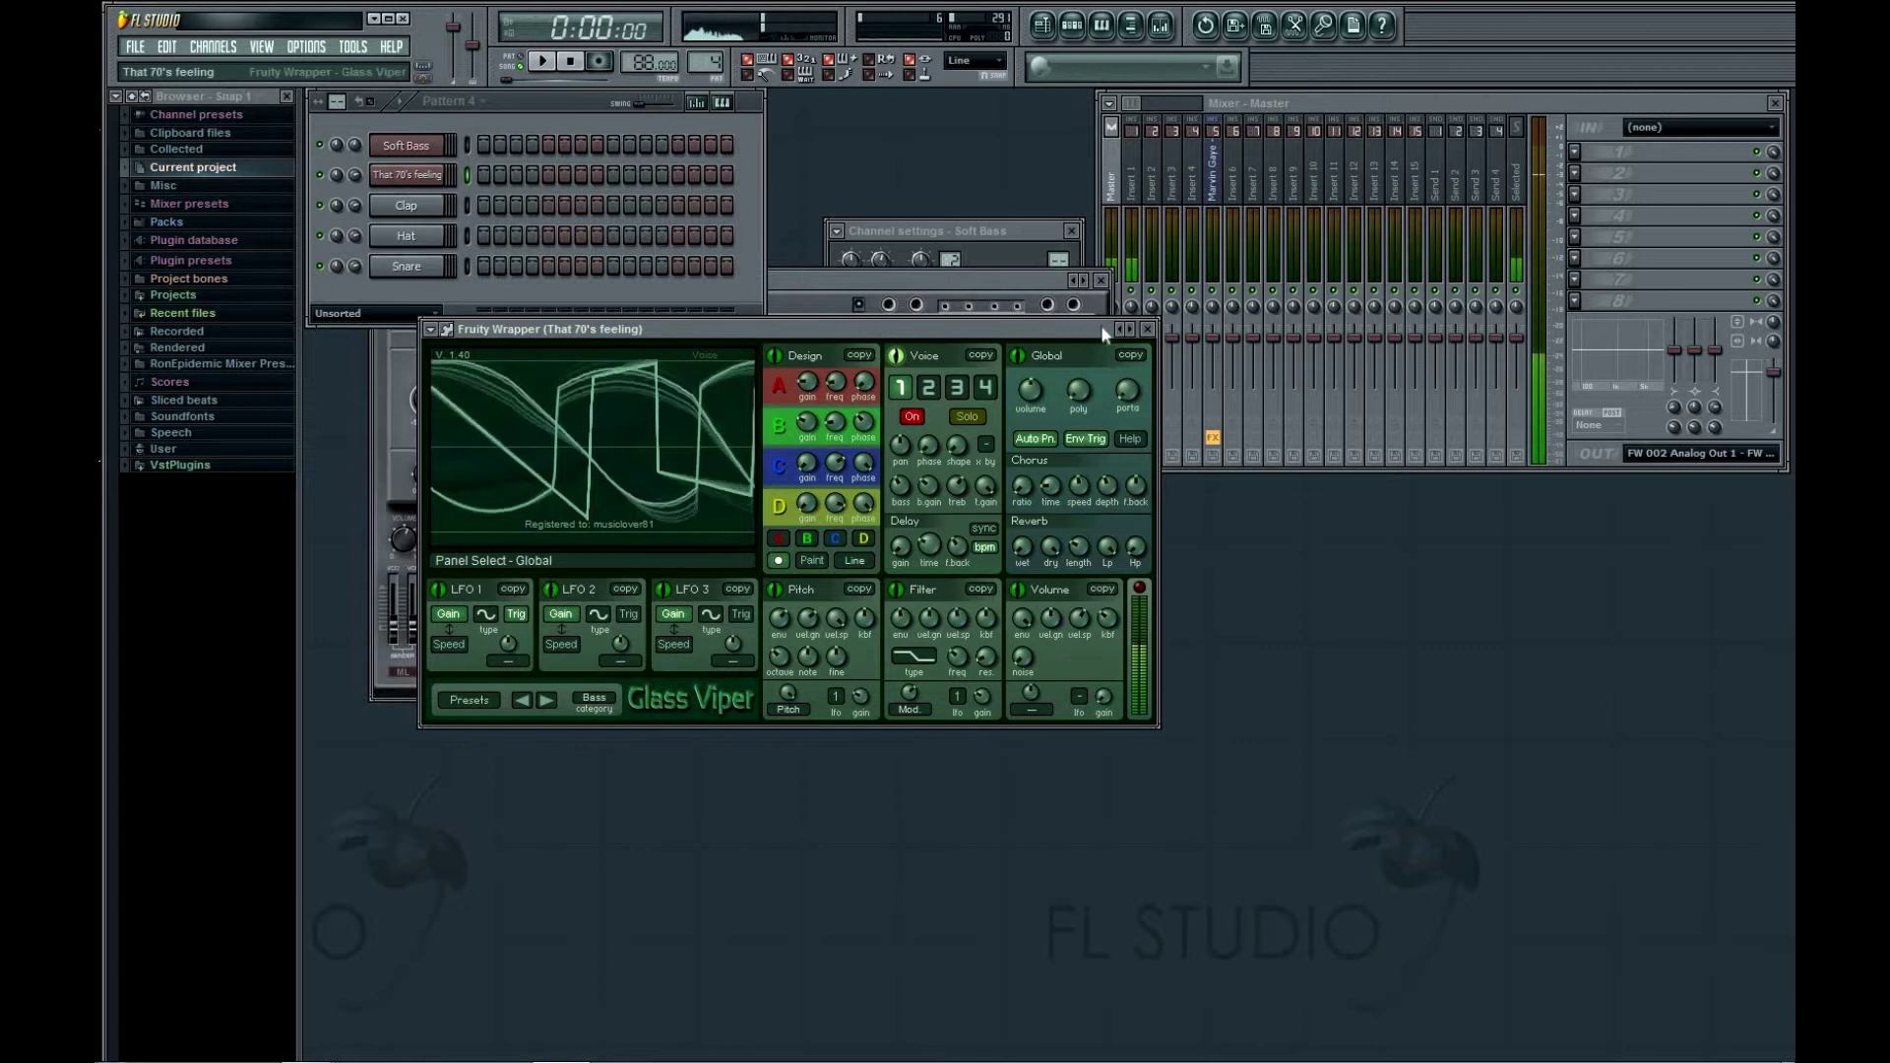
Advance through the following Glass Viper presets, past Tube Express, and settle on Wuab
left_click(1129, 329)
left_click(1130, 329)
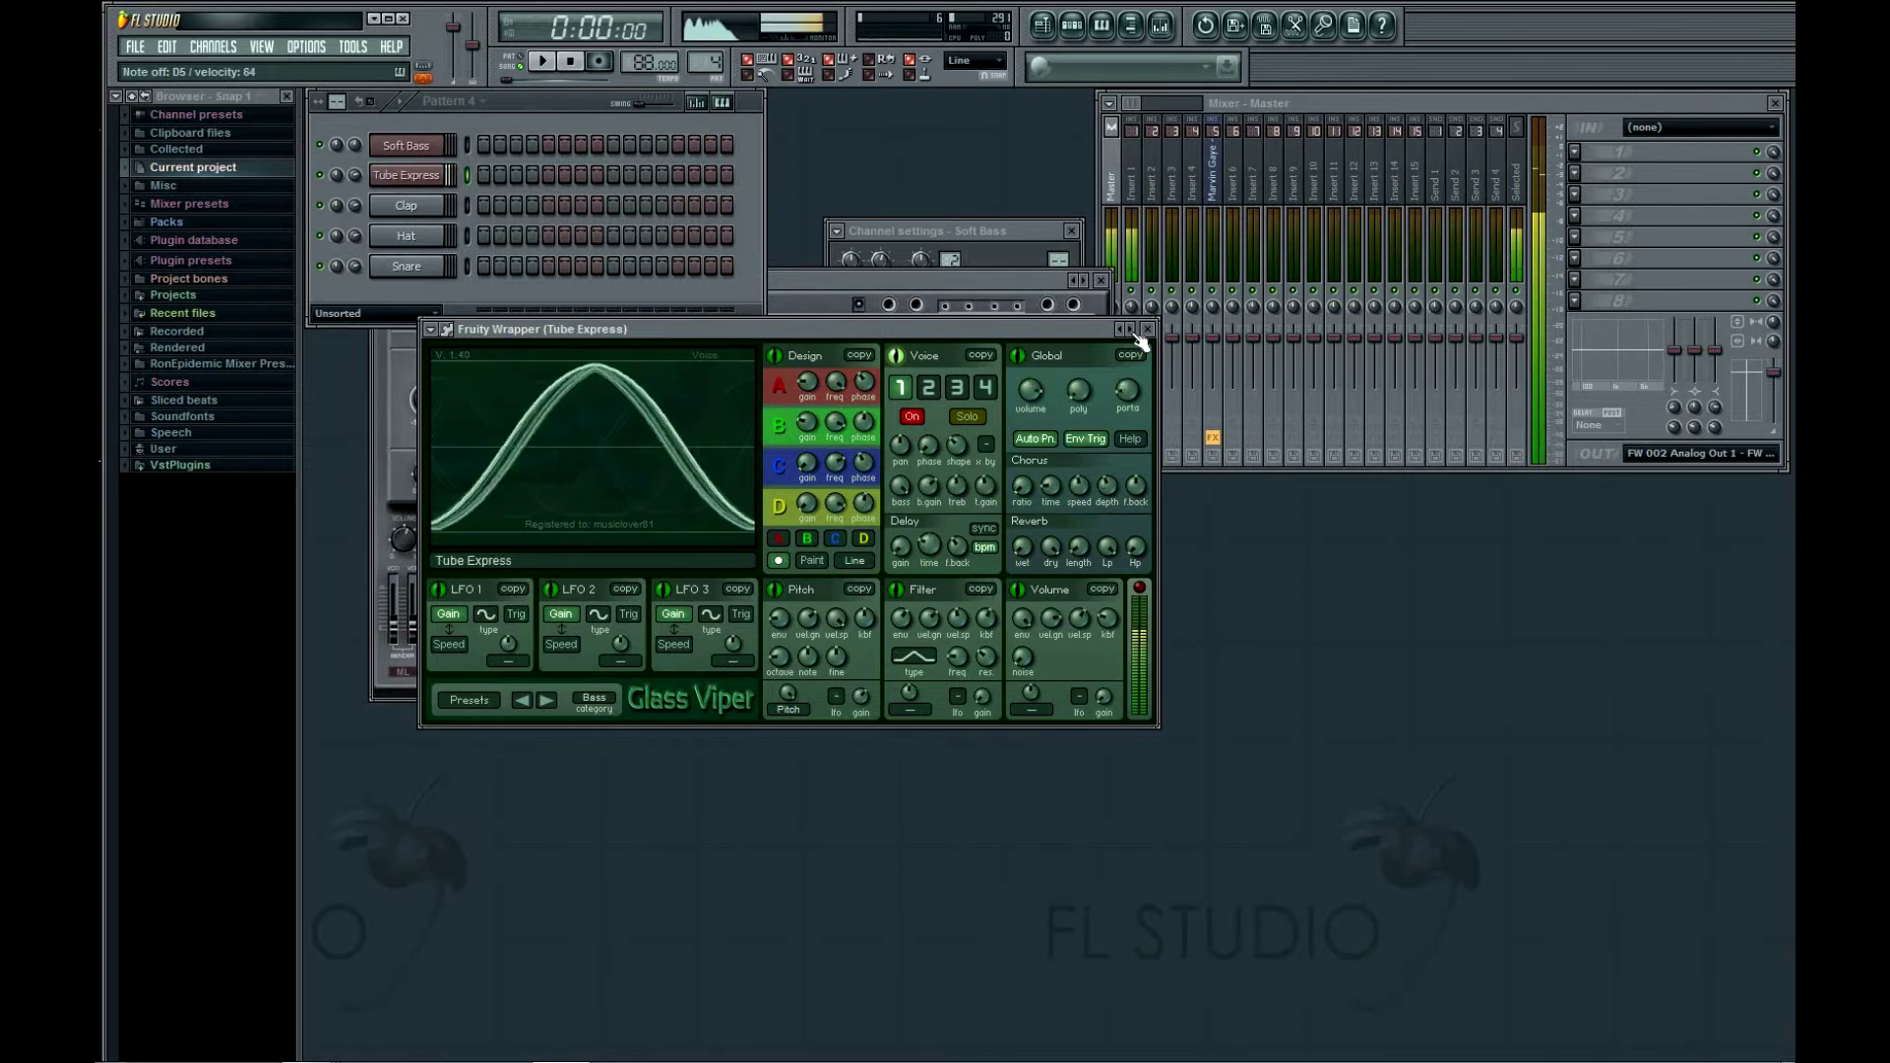
left_click(1130, 329)
left_click(1130, 330)
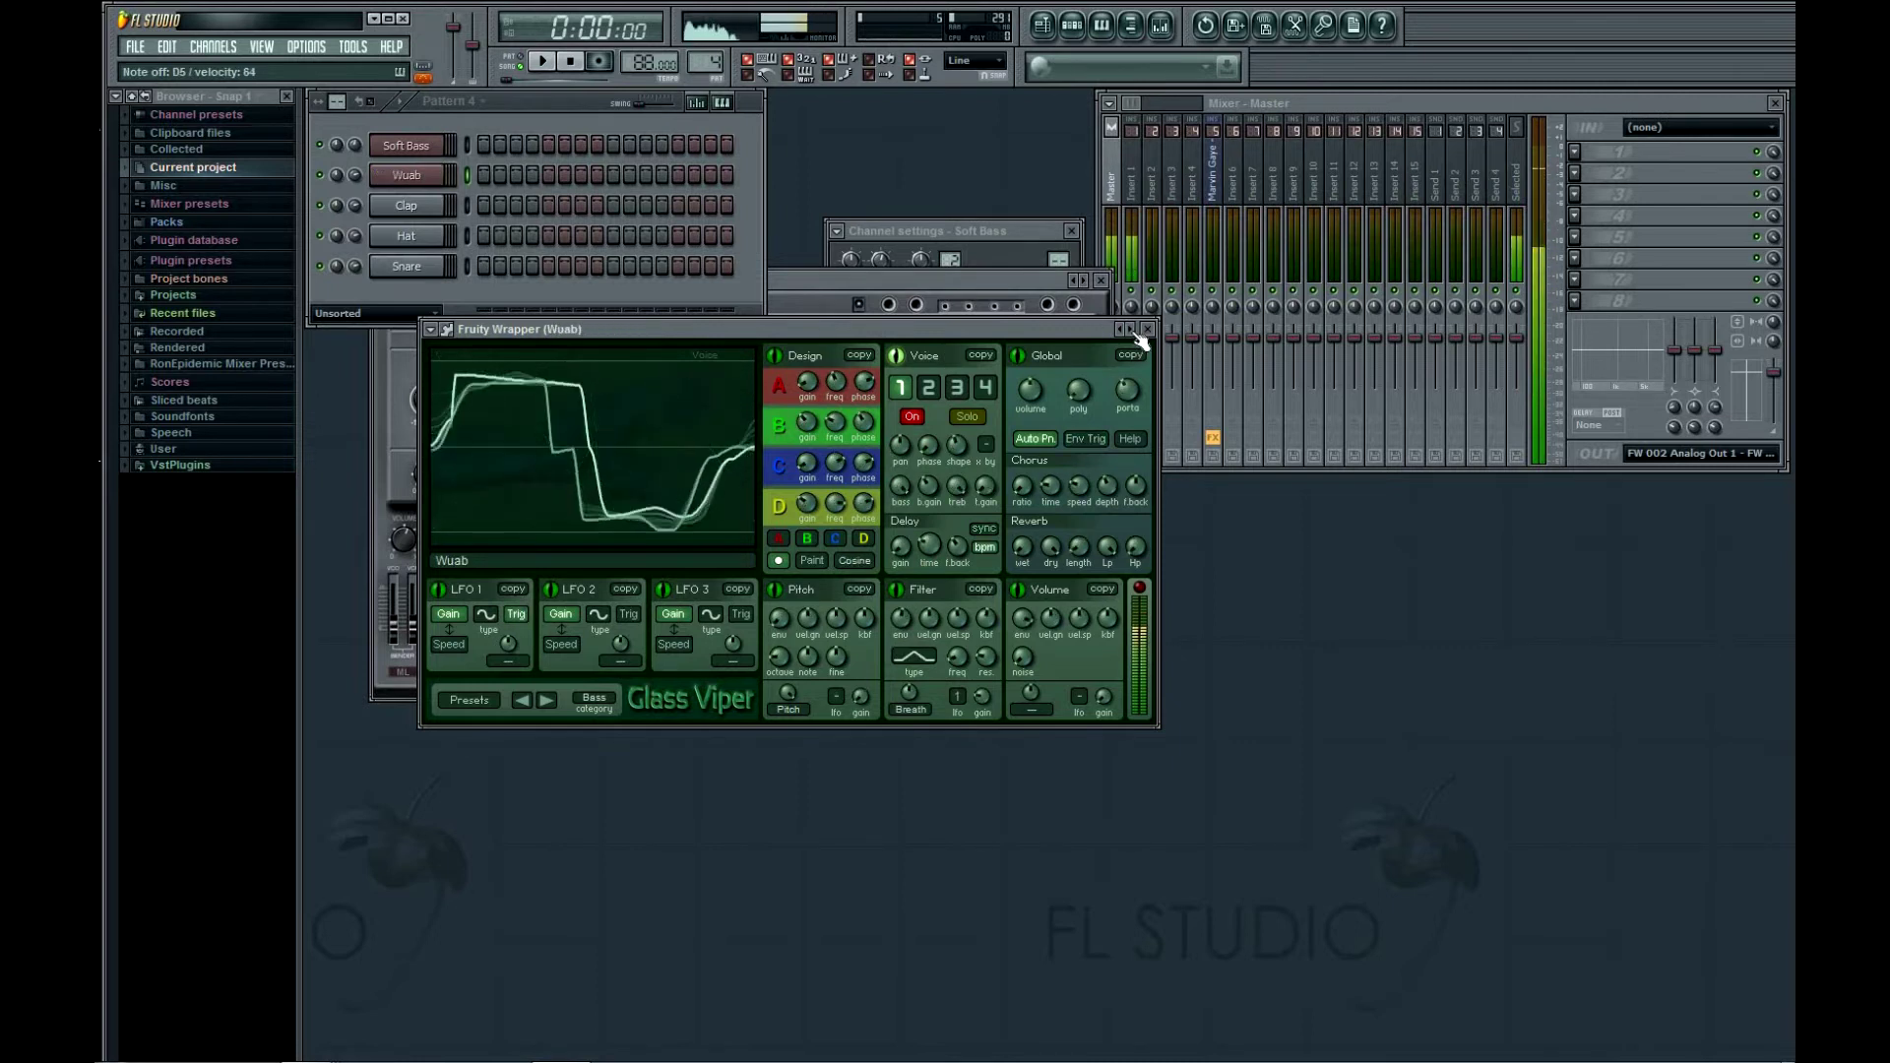
Play back the beat to hear the Wuab synth together with the bass, and stop playback
left_click(358, 174)
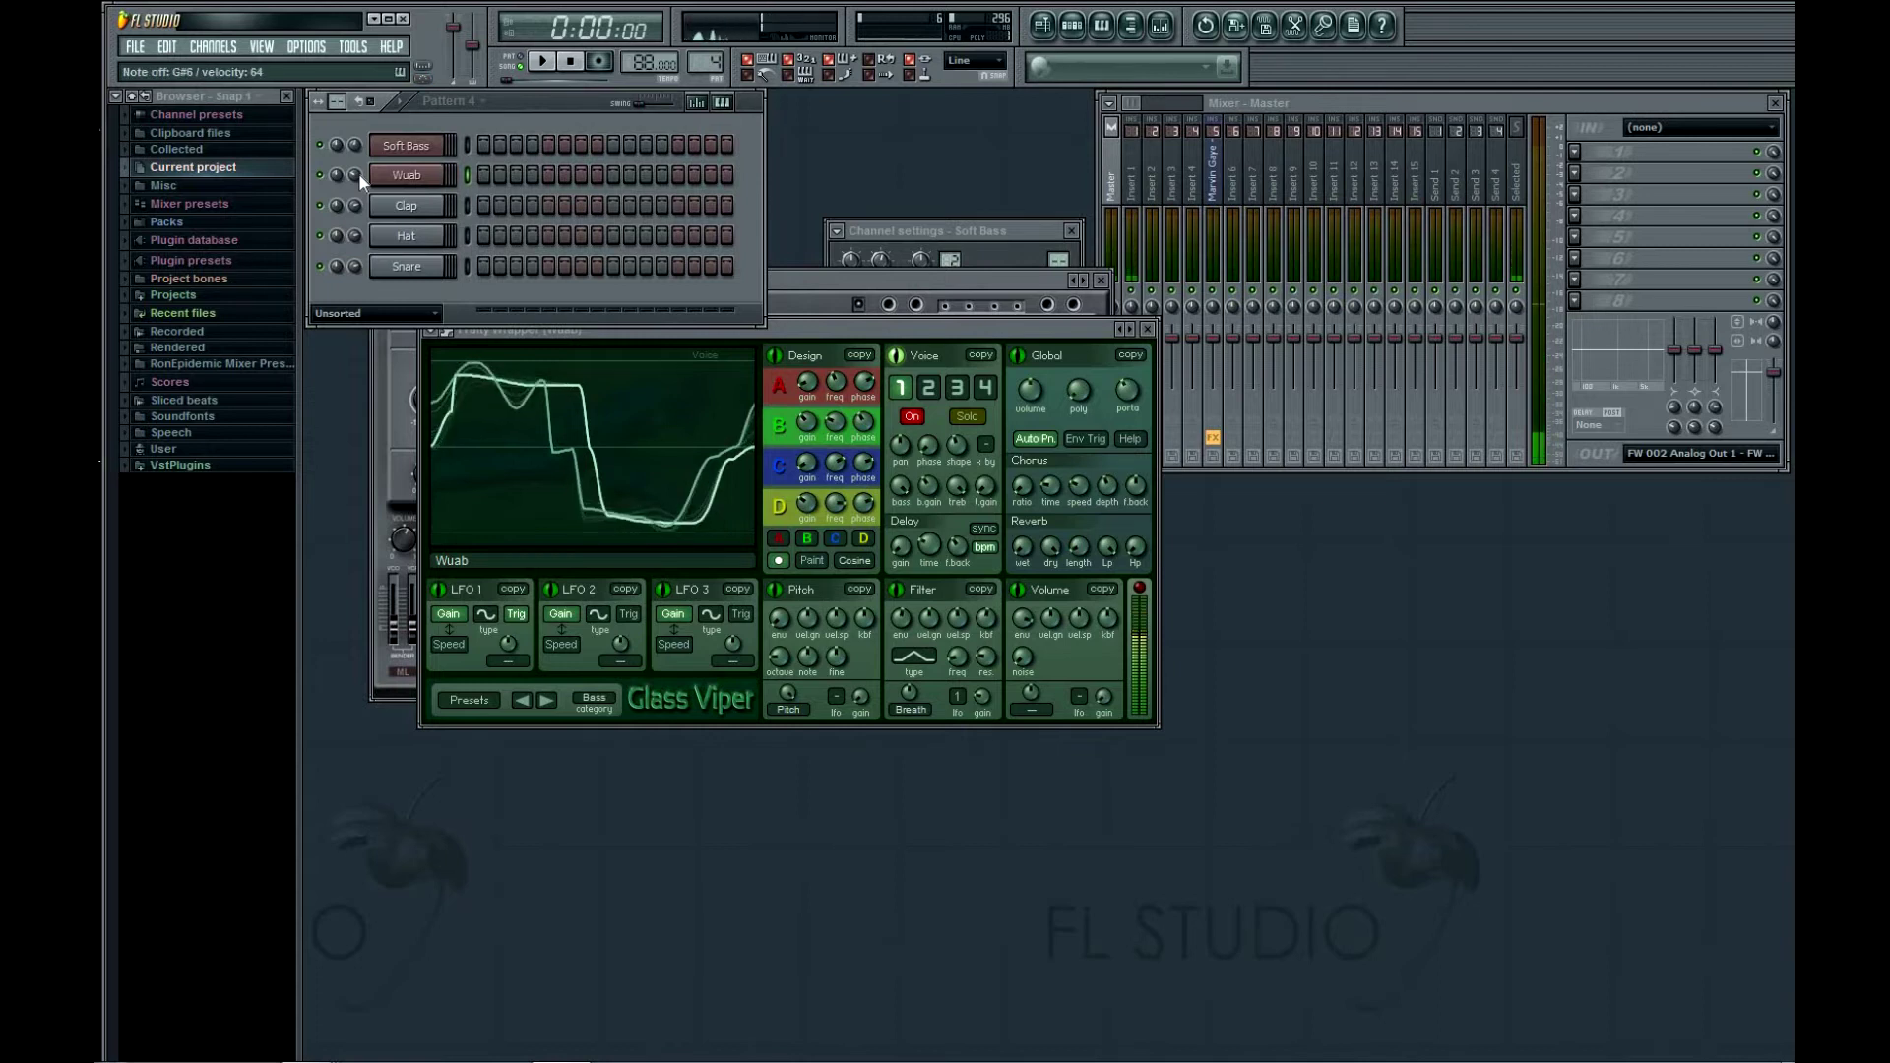
key("space")
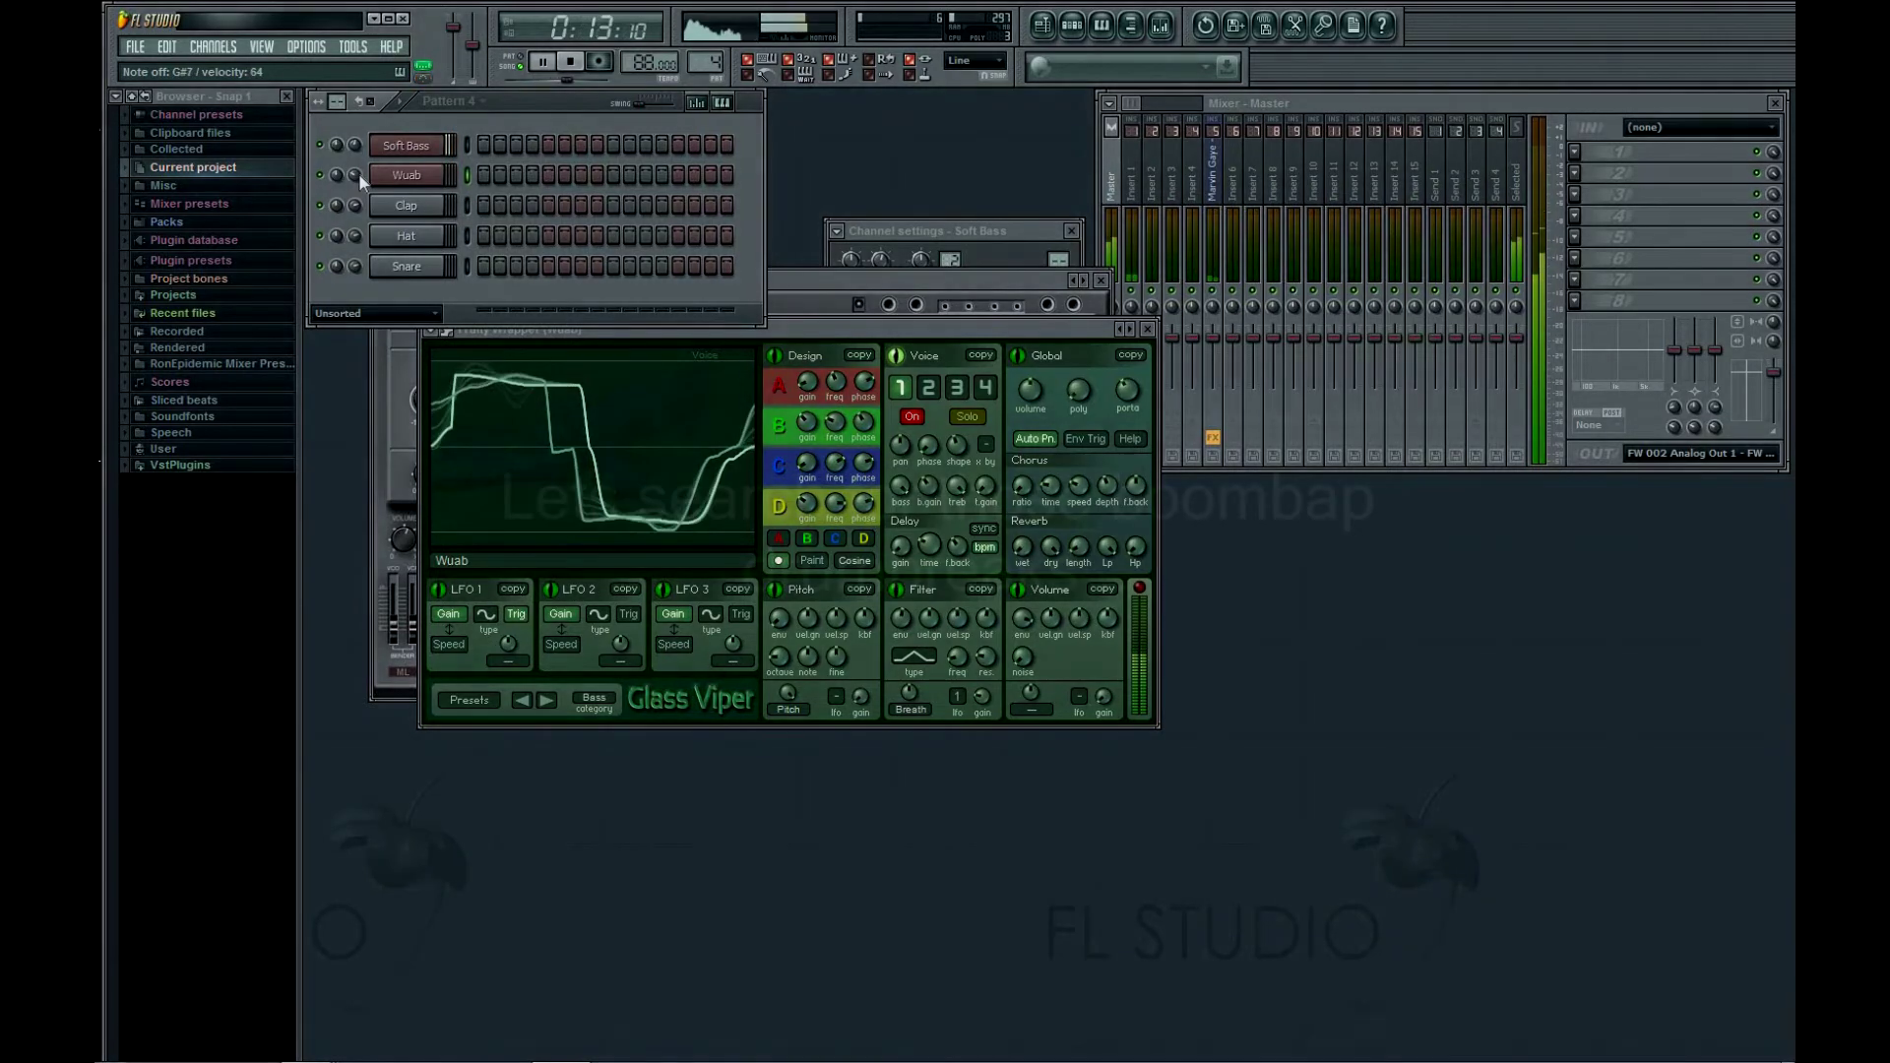
key("space")
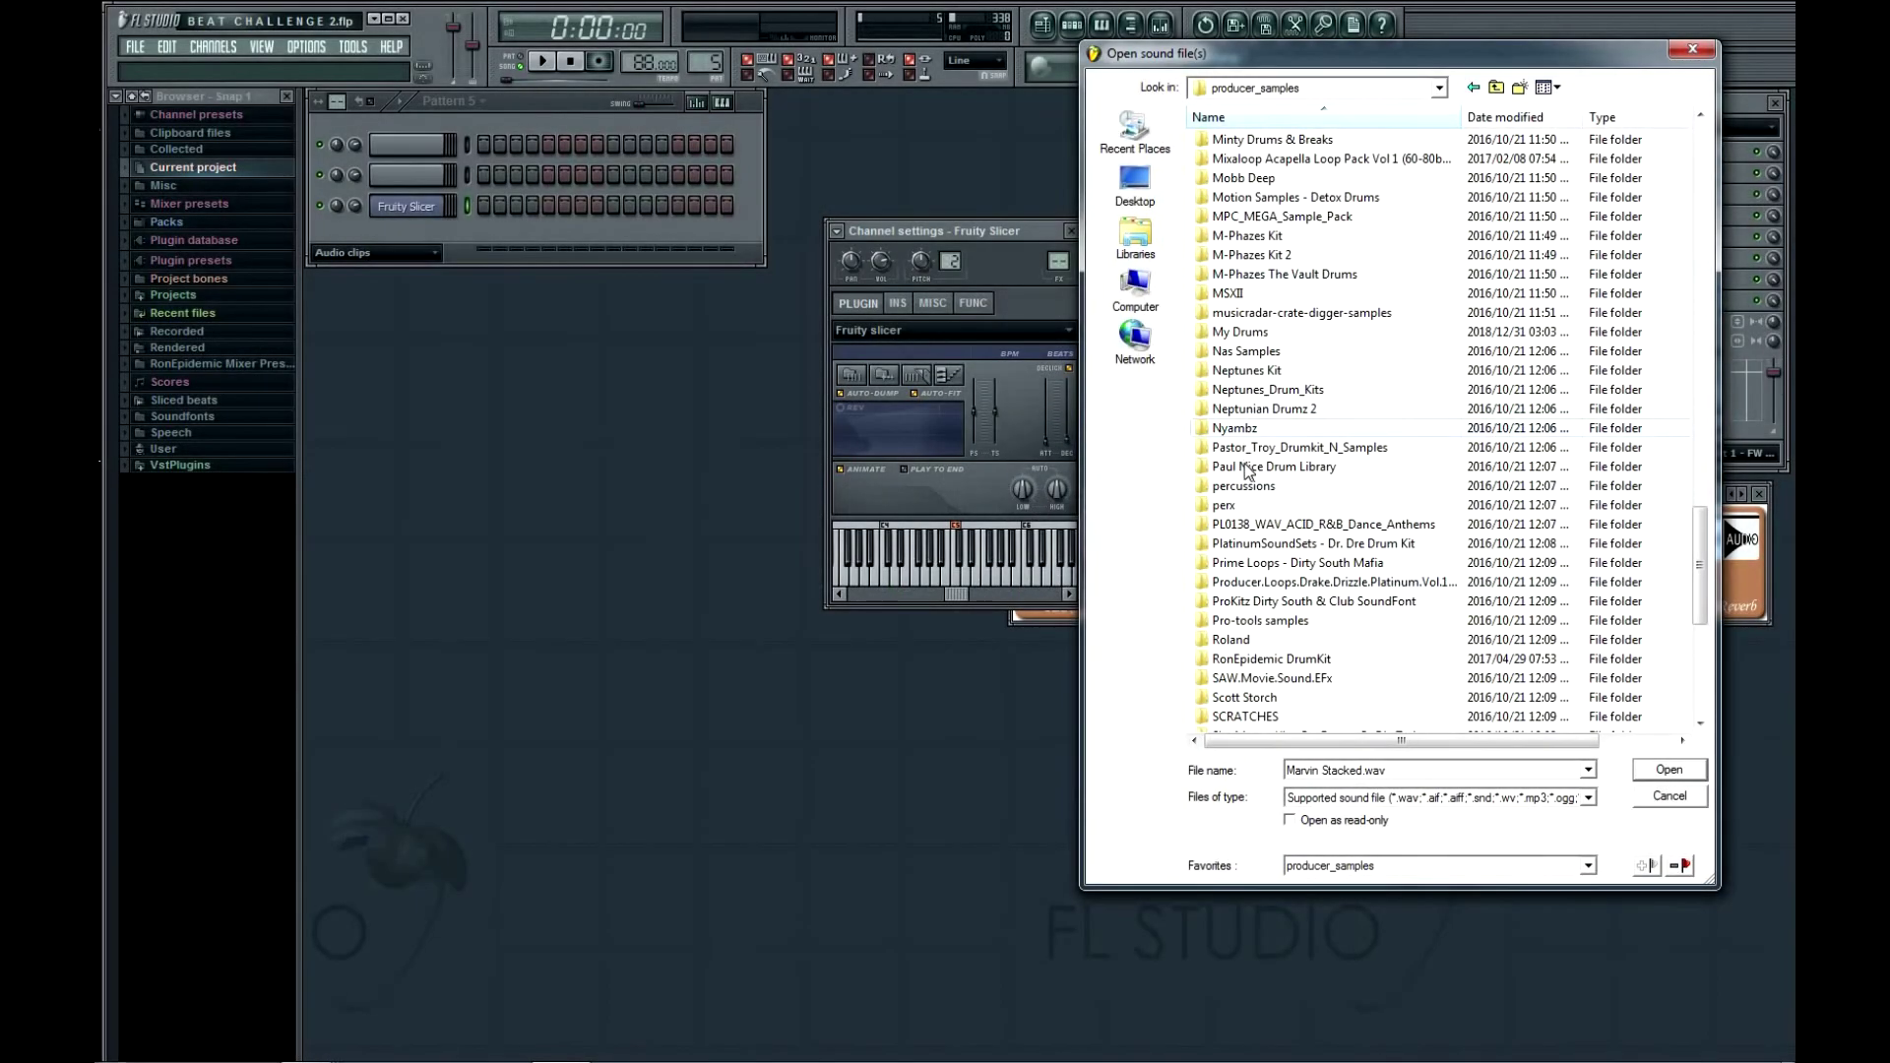
Preview drum breaks in Disk2 of the Paul Nice Drum Library and pick 24 - Paul Nice - 13 Audio Track.mp3 for the new Fruity Slicer channel
double_click(1244, 467)
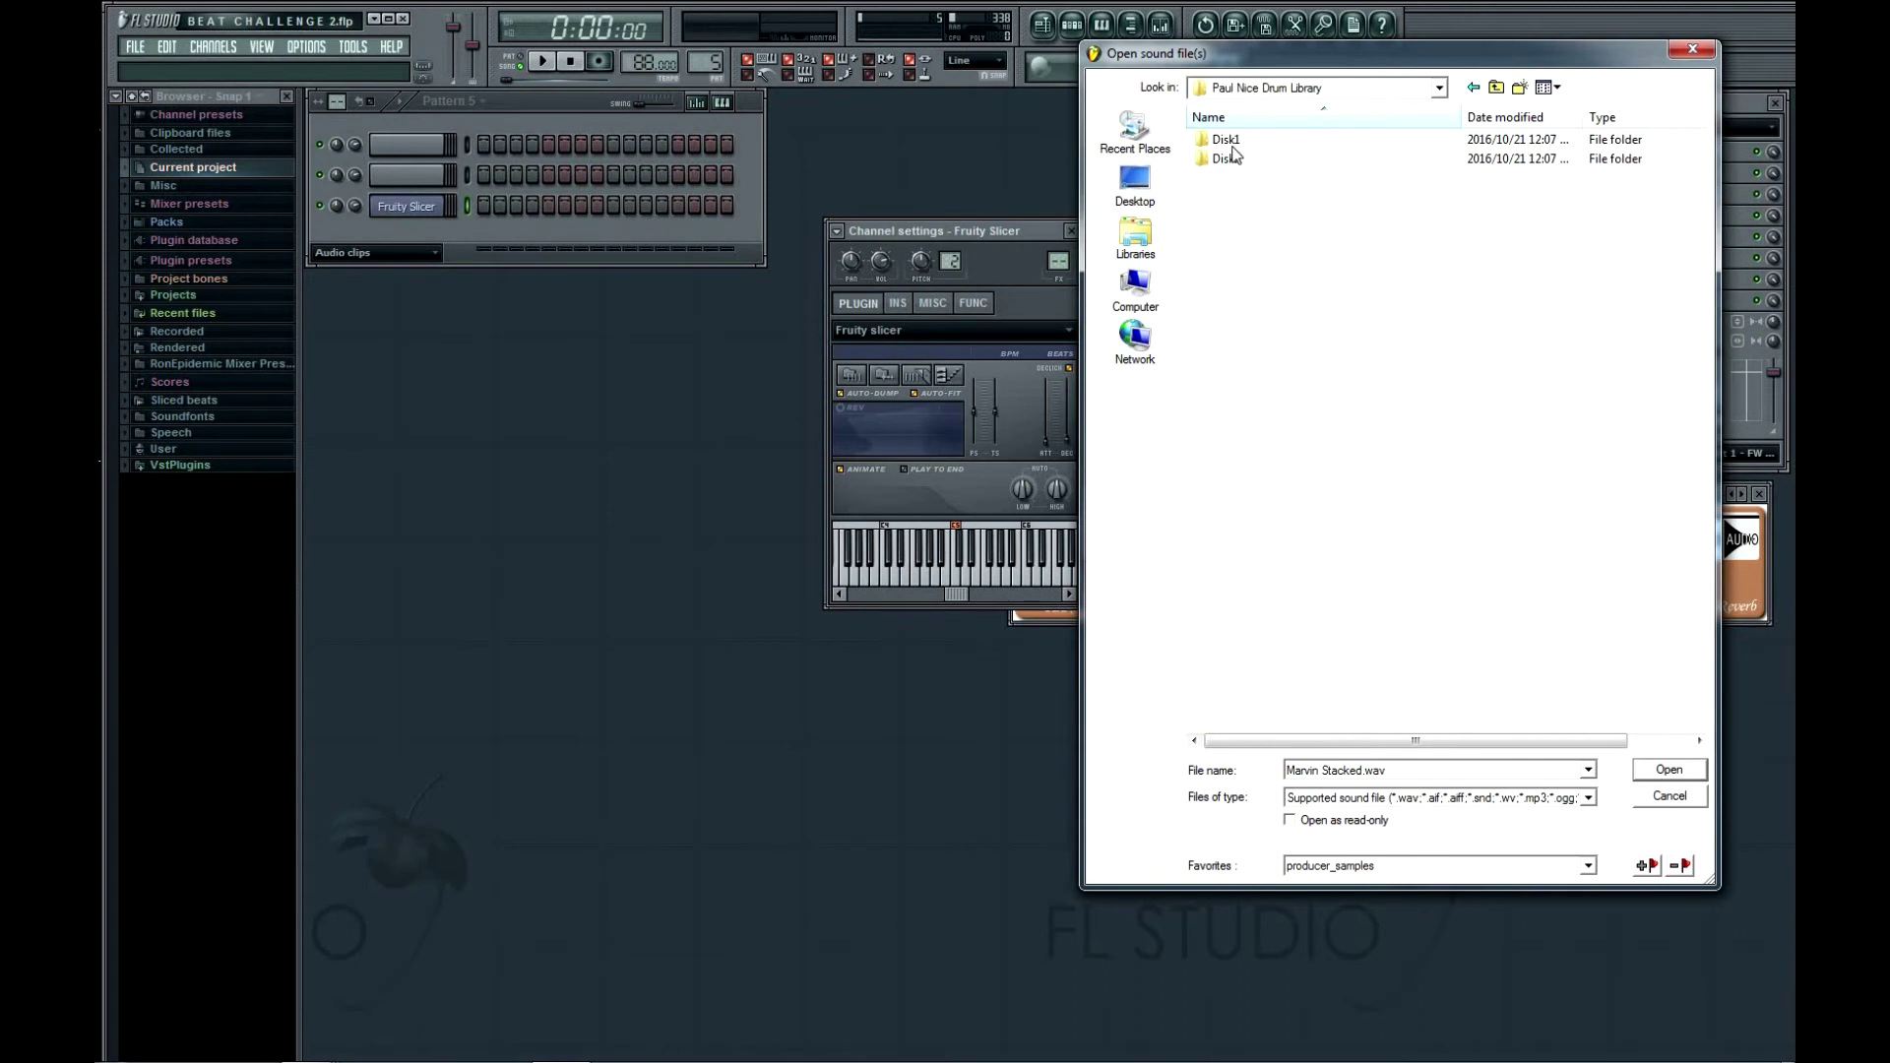
double_click(1233, 158)
left_click(1224, 562)
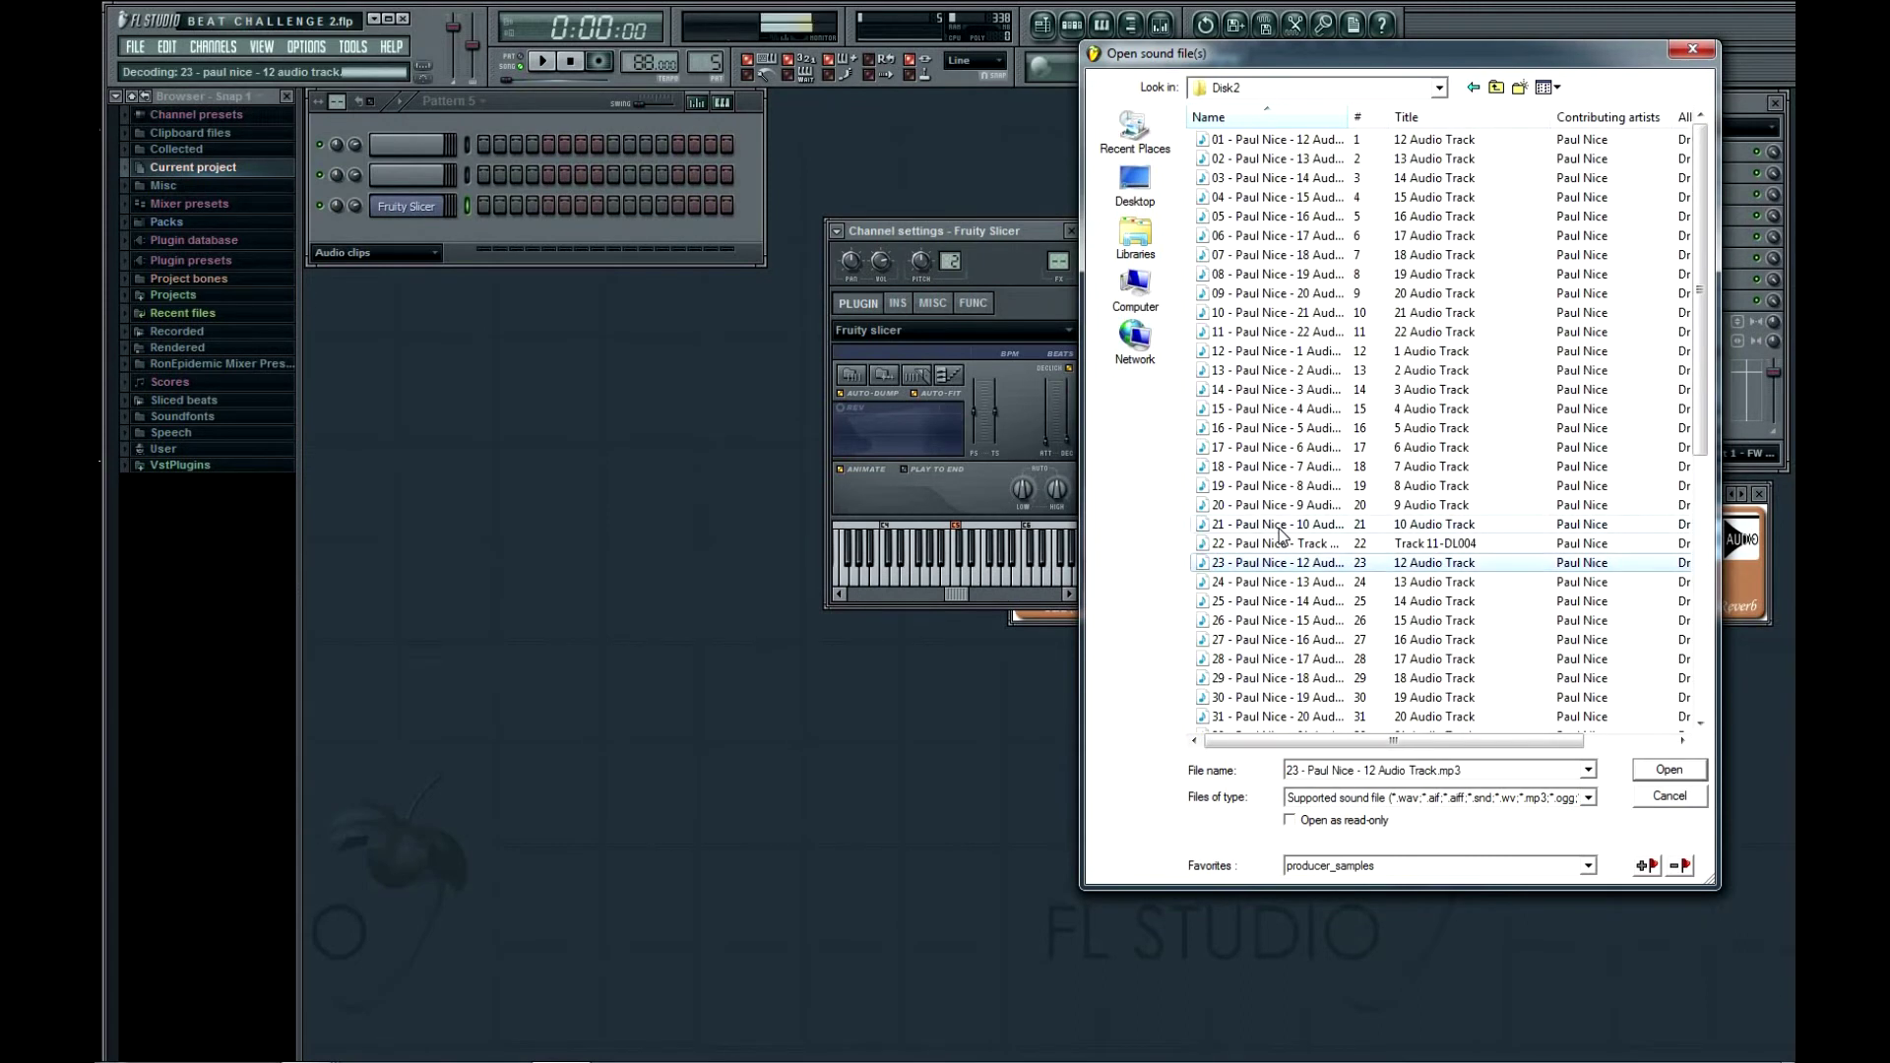
left_click(1268, 582)
scroll(1280, 578, "down", 1)
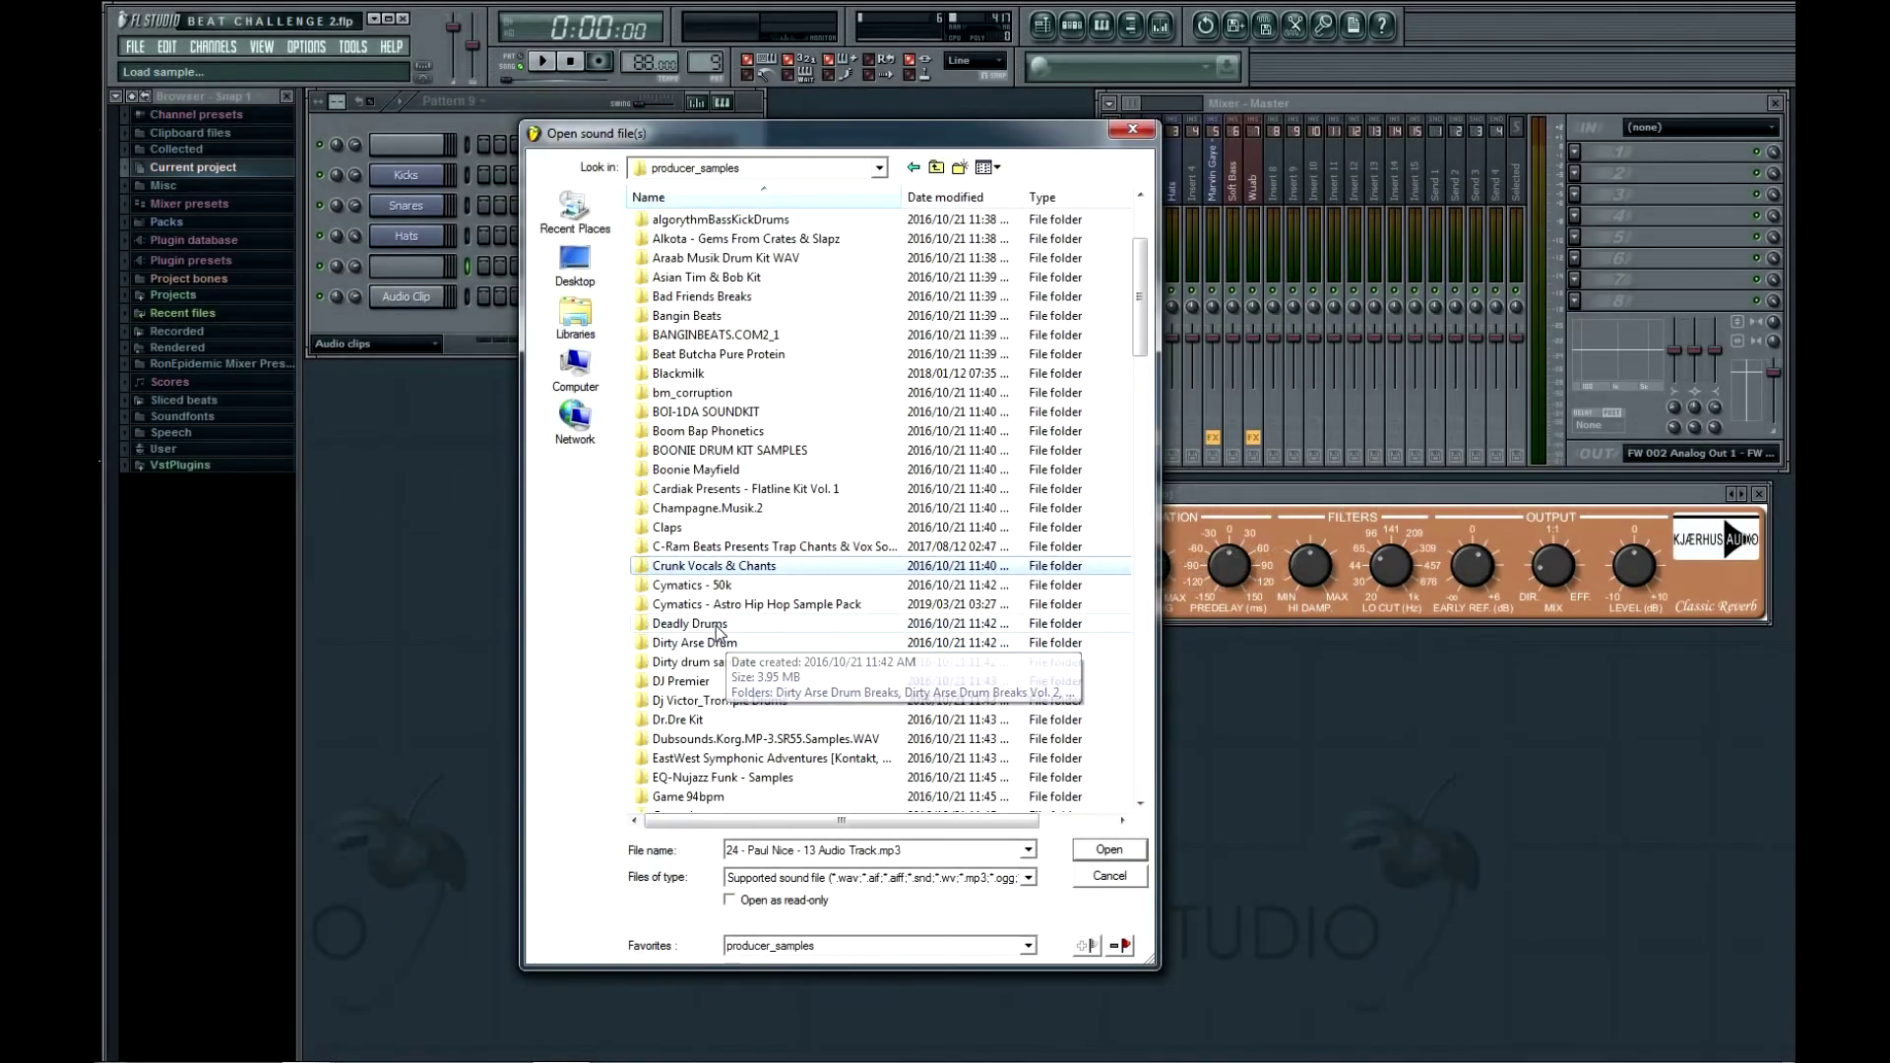
Open the Cymbals folder of Deadly Drums and audition its ride, crash, high cymbal and open-hat samples, including Ride_02, Lo_Crsh and FM_OHH
double_click(717, 625)
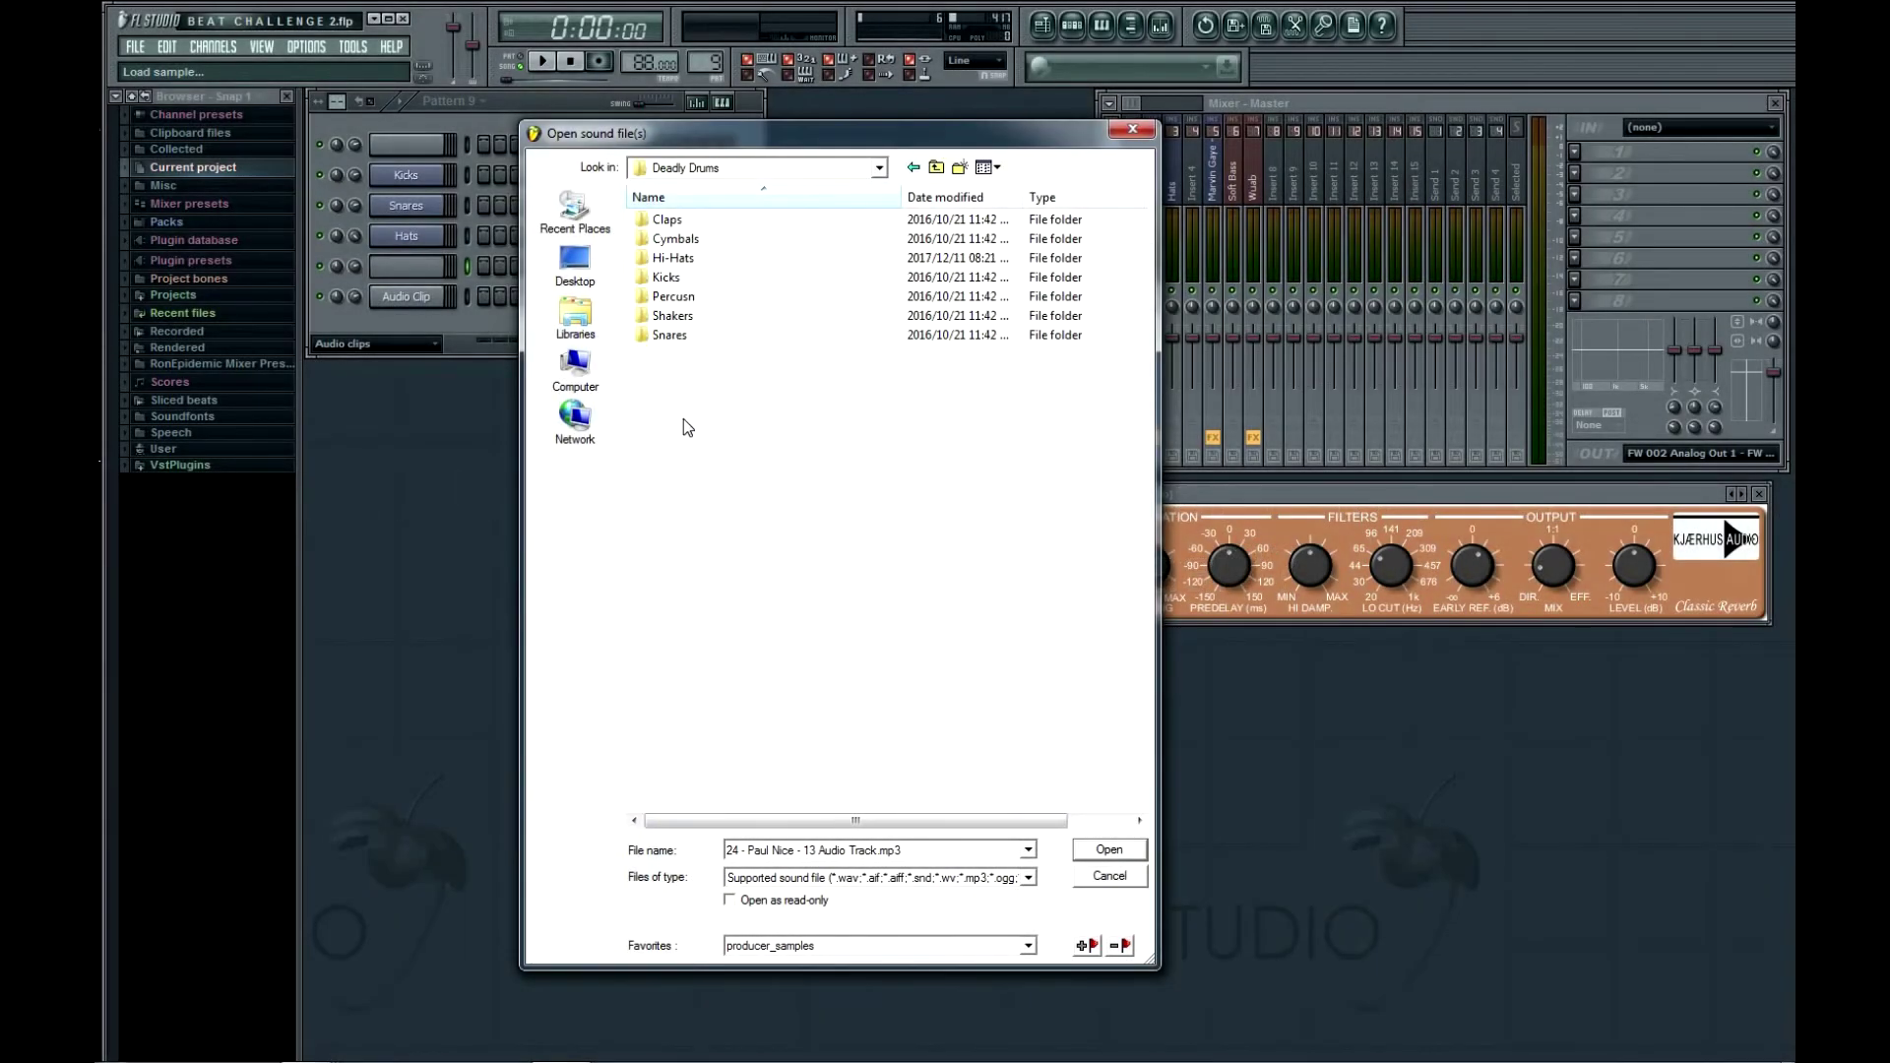
double_click(675, 245)
left_click(684, 238)
left_click(689, 526)
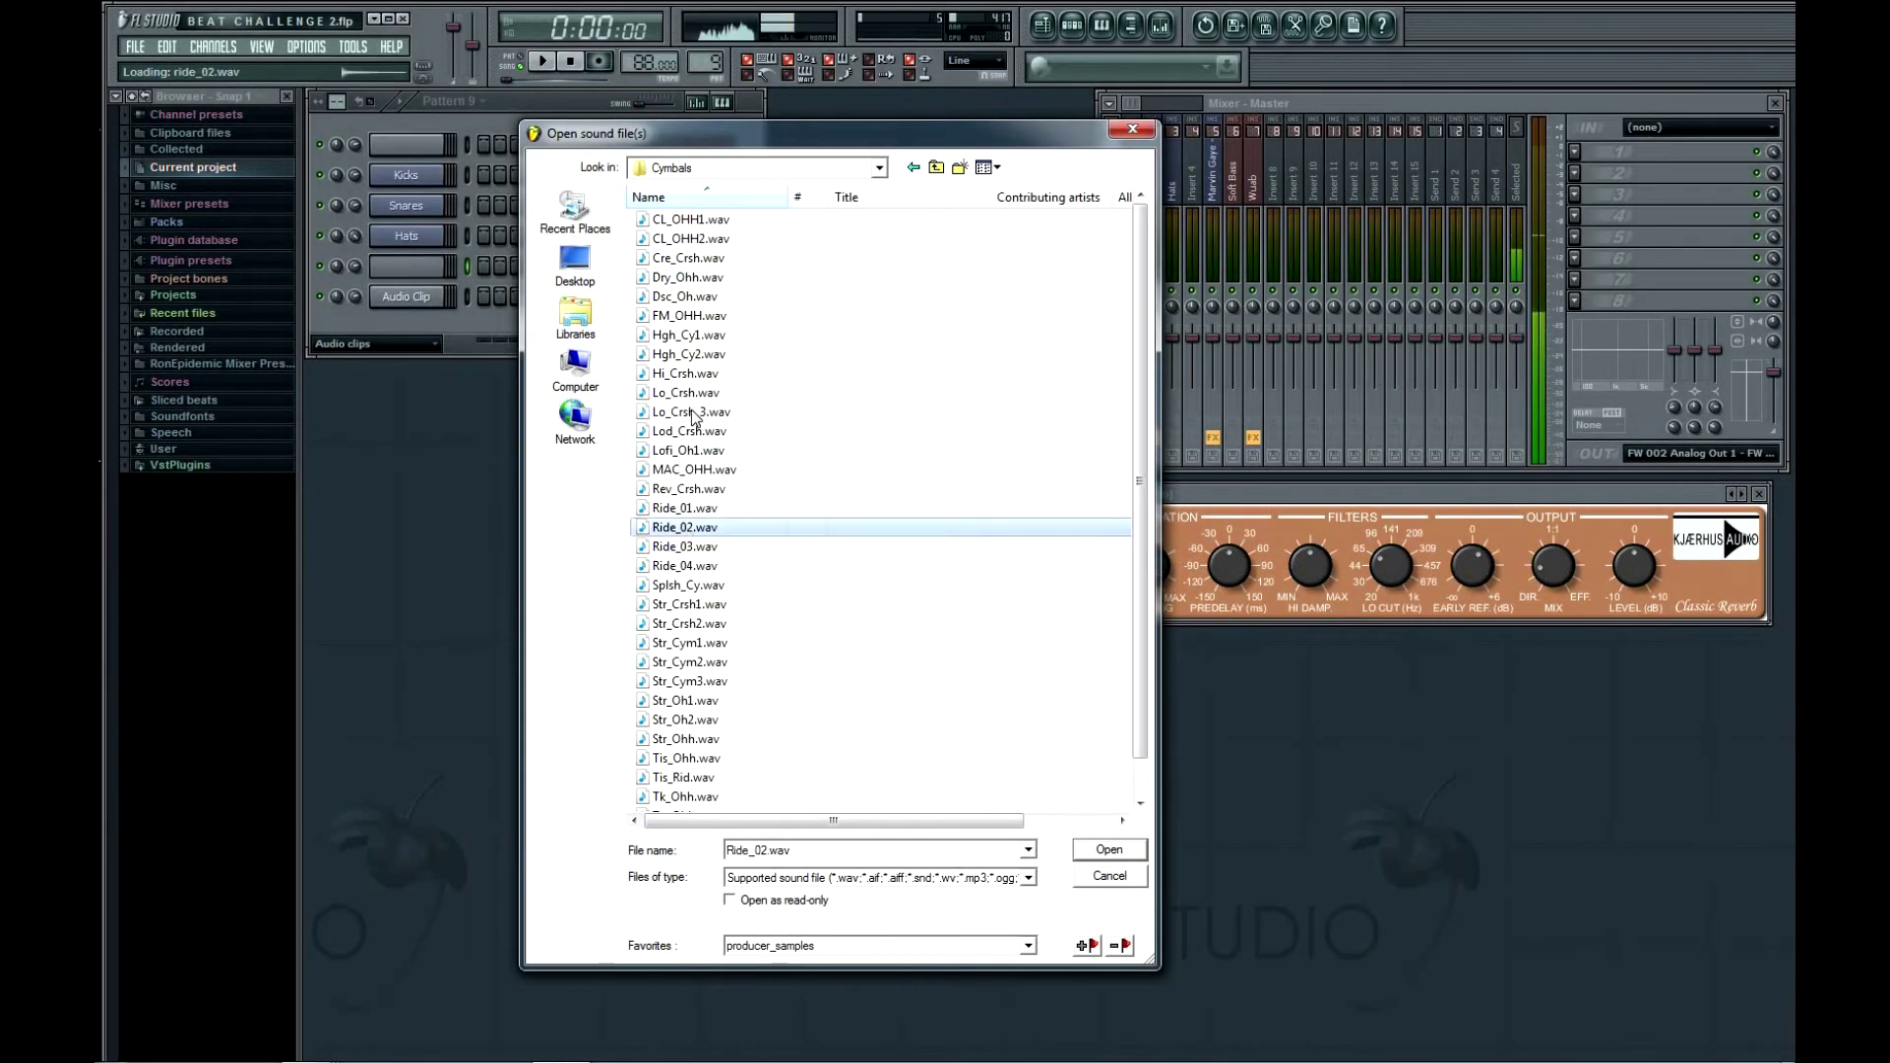
left_click(692, 413)
left_click(693, 374)
left_click(694, 391)
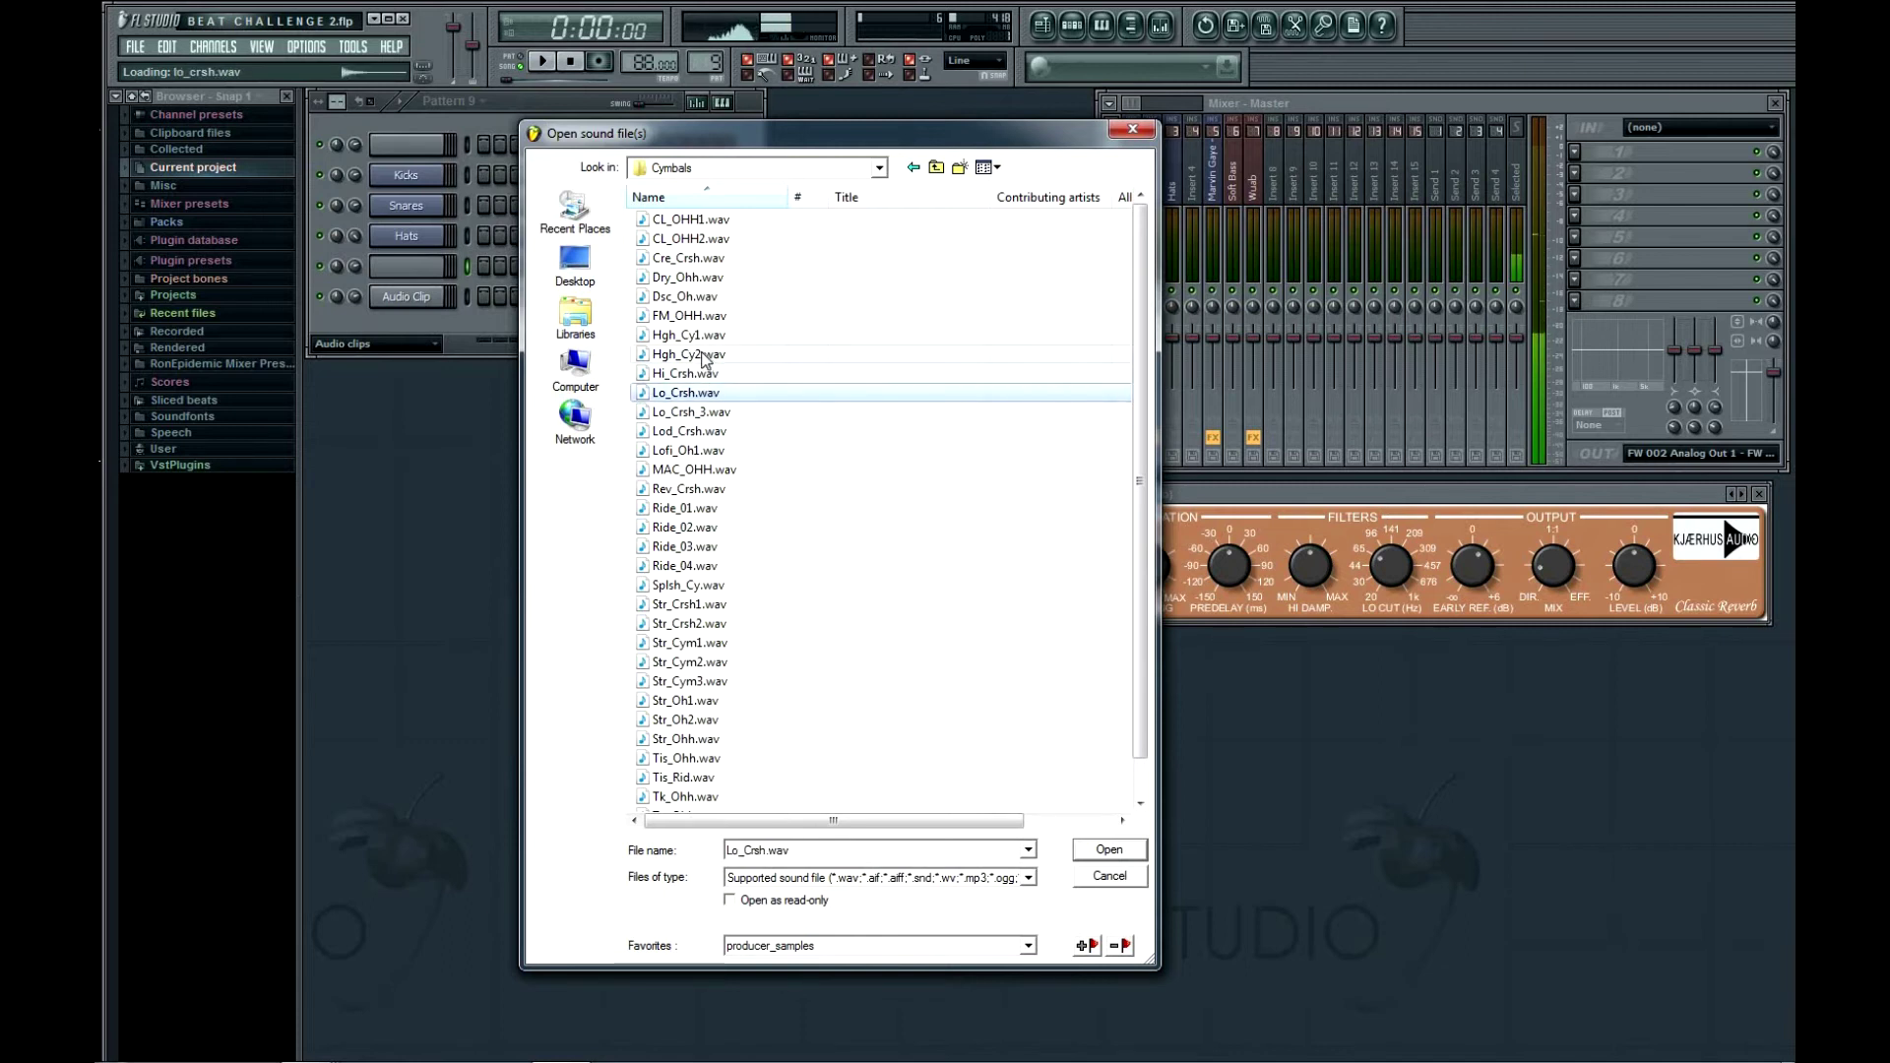
left_click(695, 353)
left_click(695, 335)
left_click(696, 313)
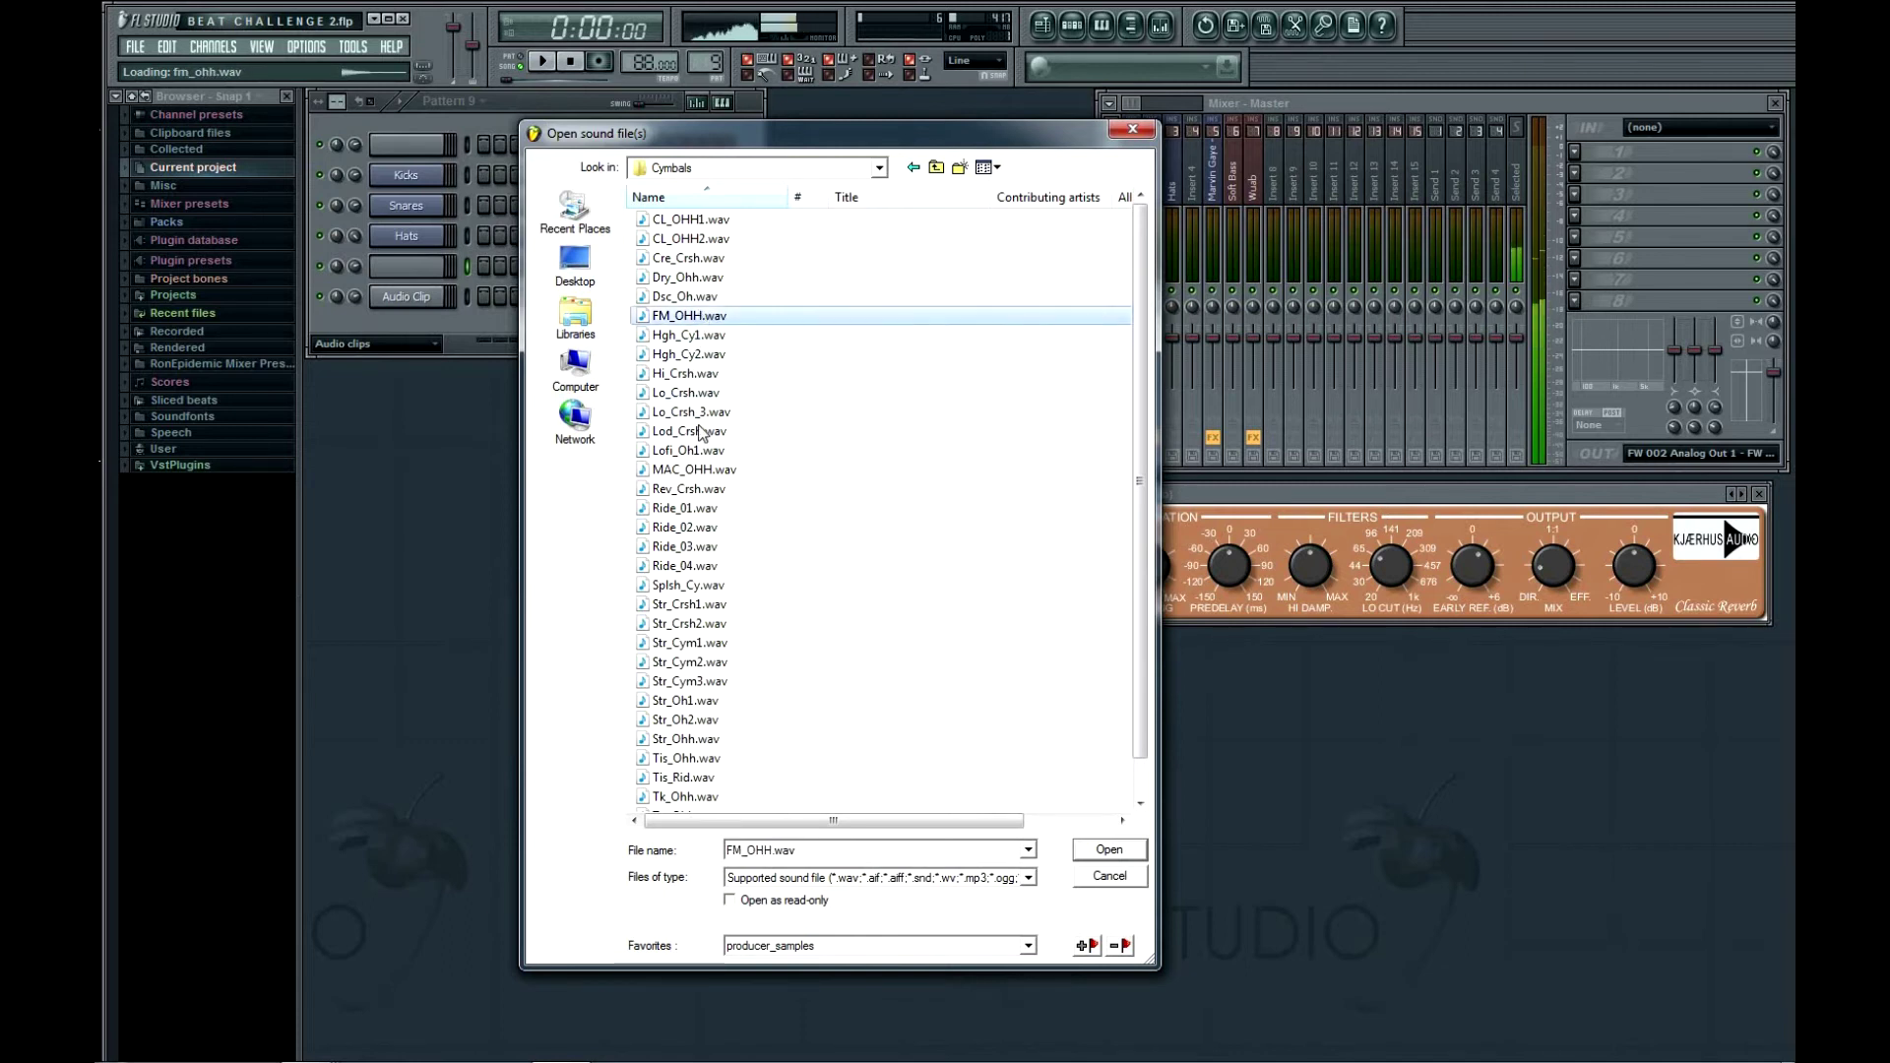
Load Str_Crsh2.wav into the empty audio clip channel and place a crash hit on the pattern's first step
left_click(691, 604)
left_click(697, 624)
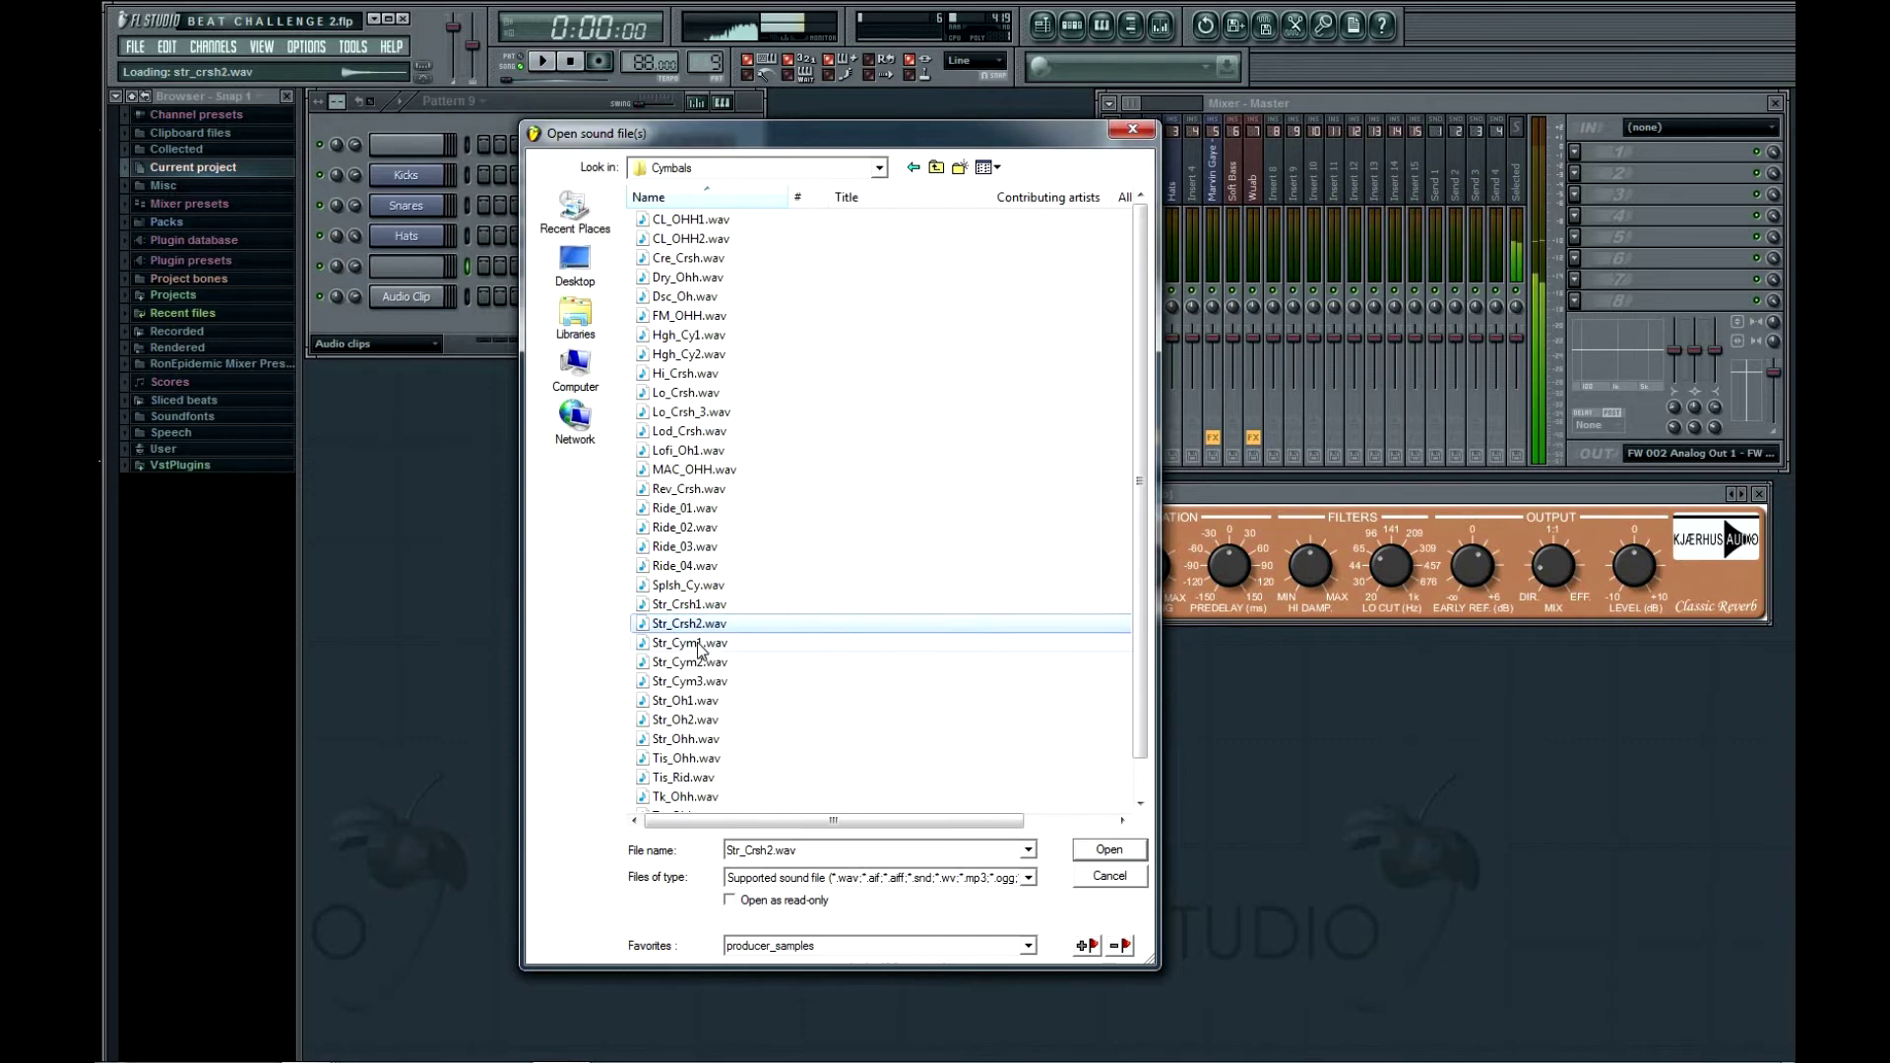
left_click(1100, 852)
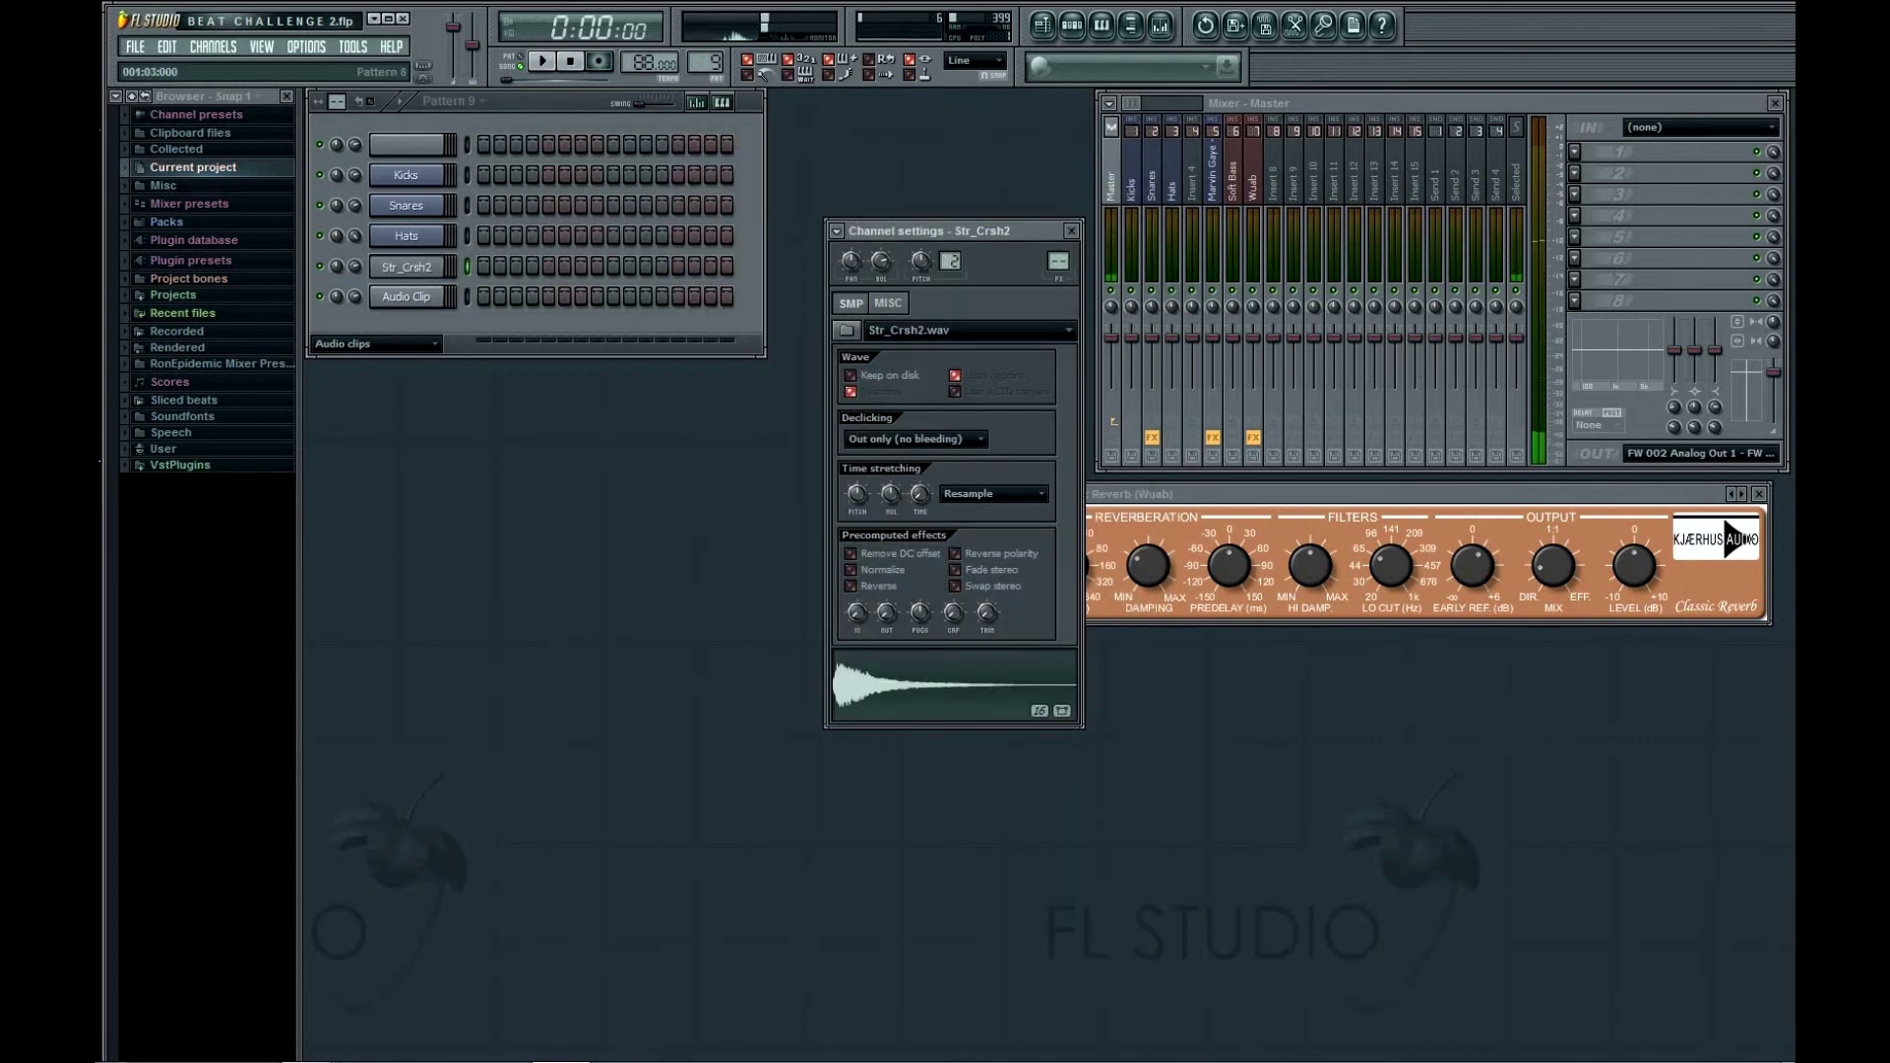
left_click(484, 266)
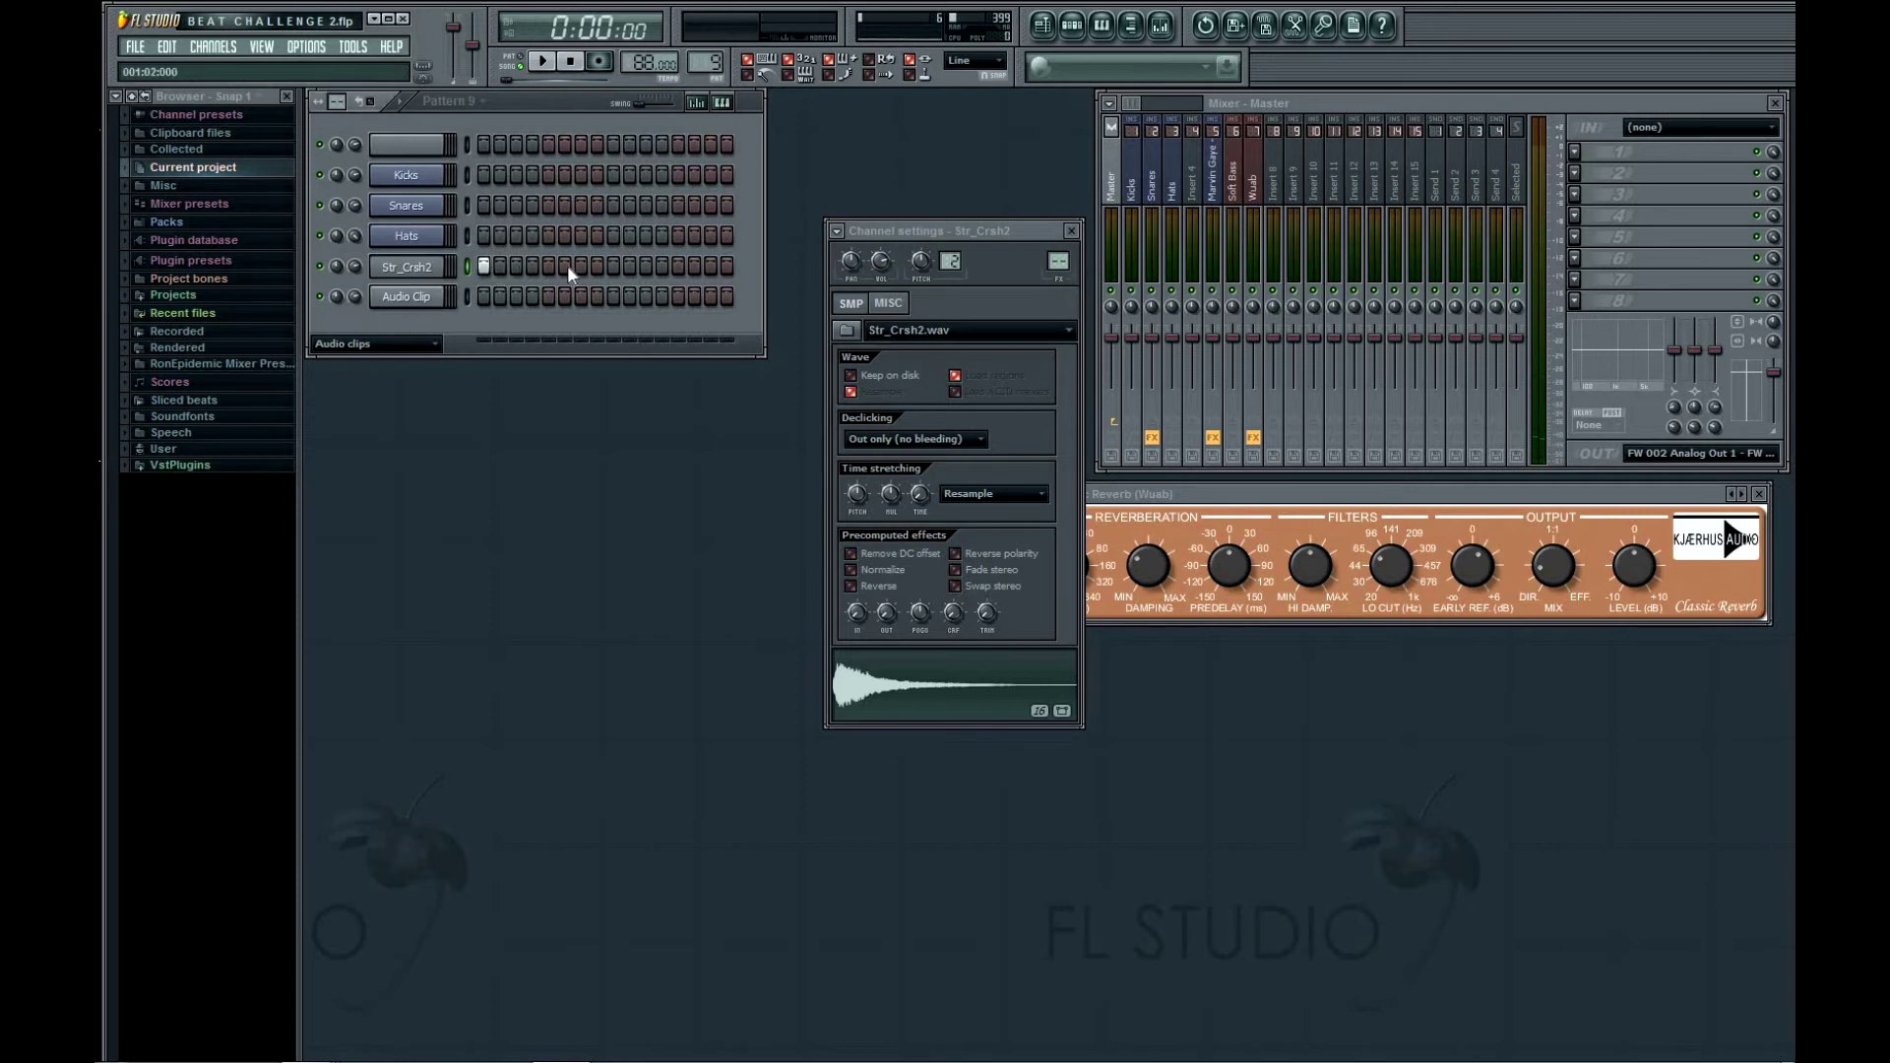
Play back the beat with the crash on its first step, stop it, and lengthen the step grid to 64 steps
key("space")
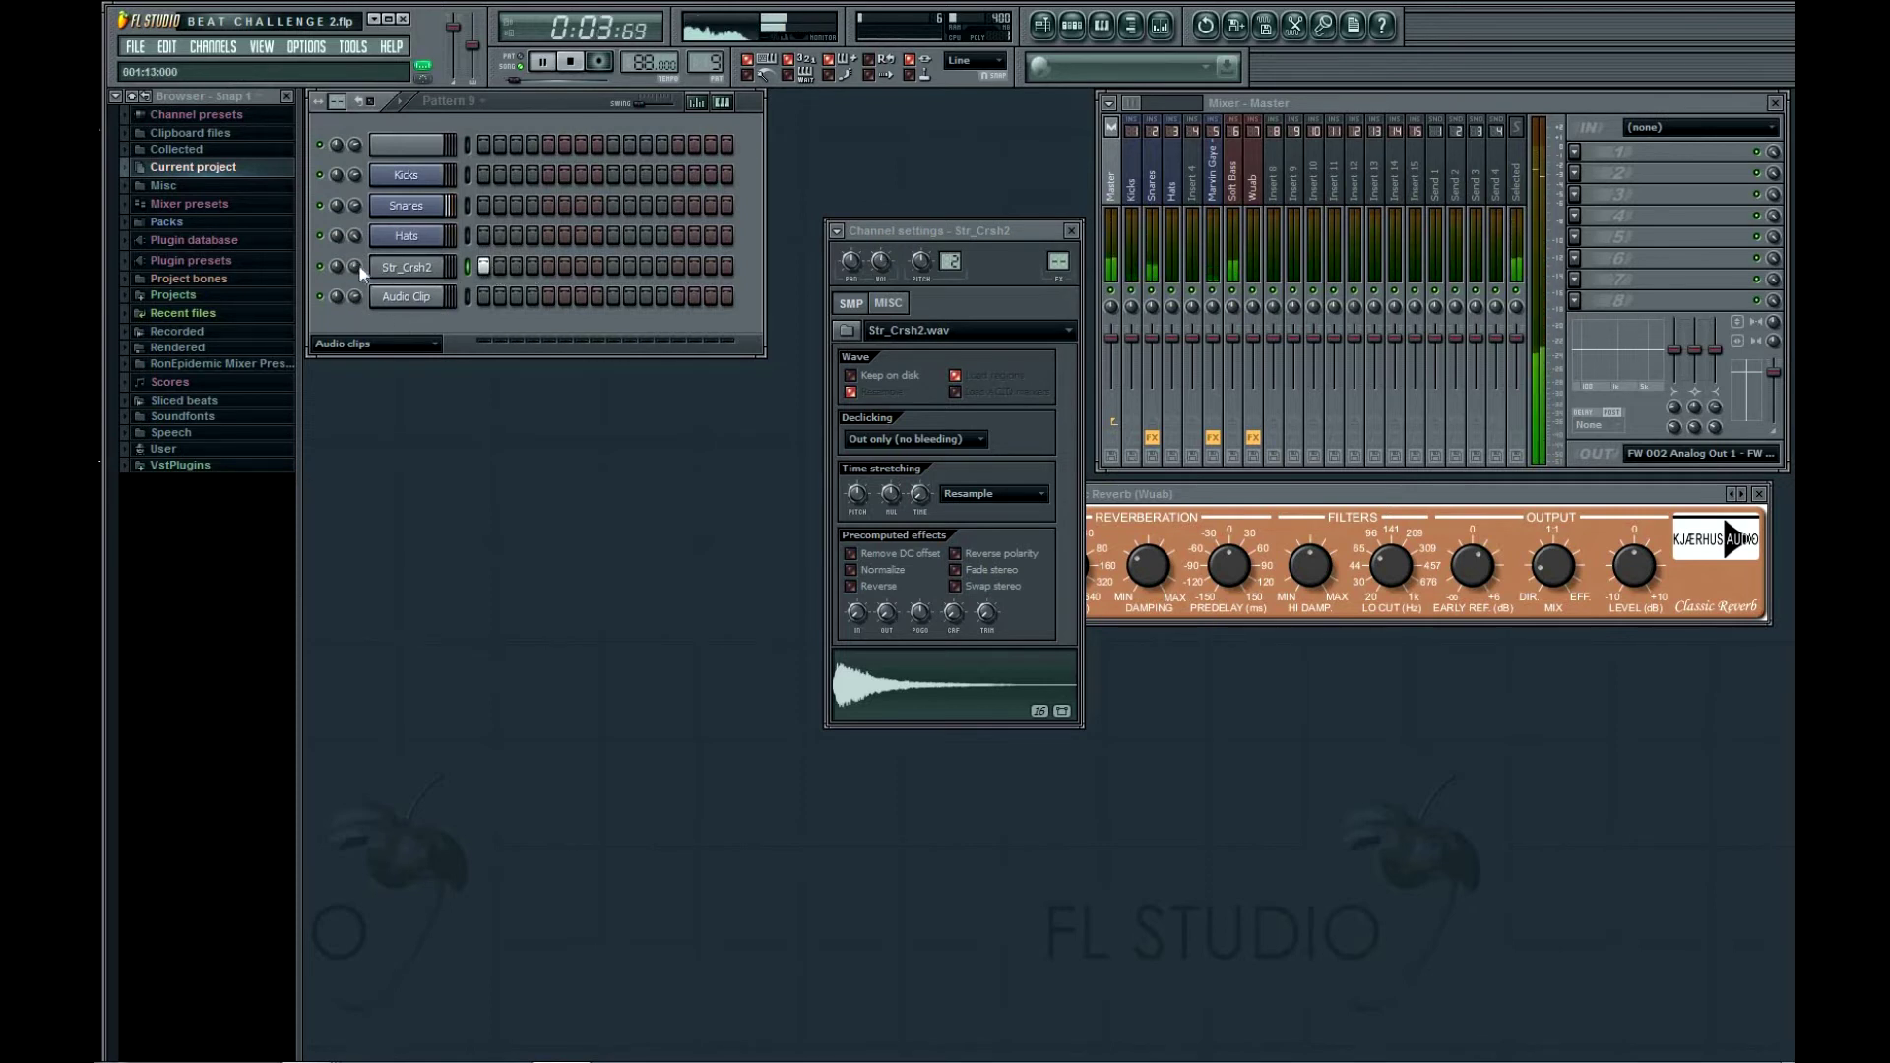
key("space")
left_click_drag(337, 101, 337, 59)
scroll(336, 101, "up", 1)
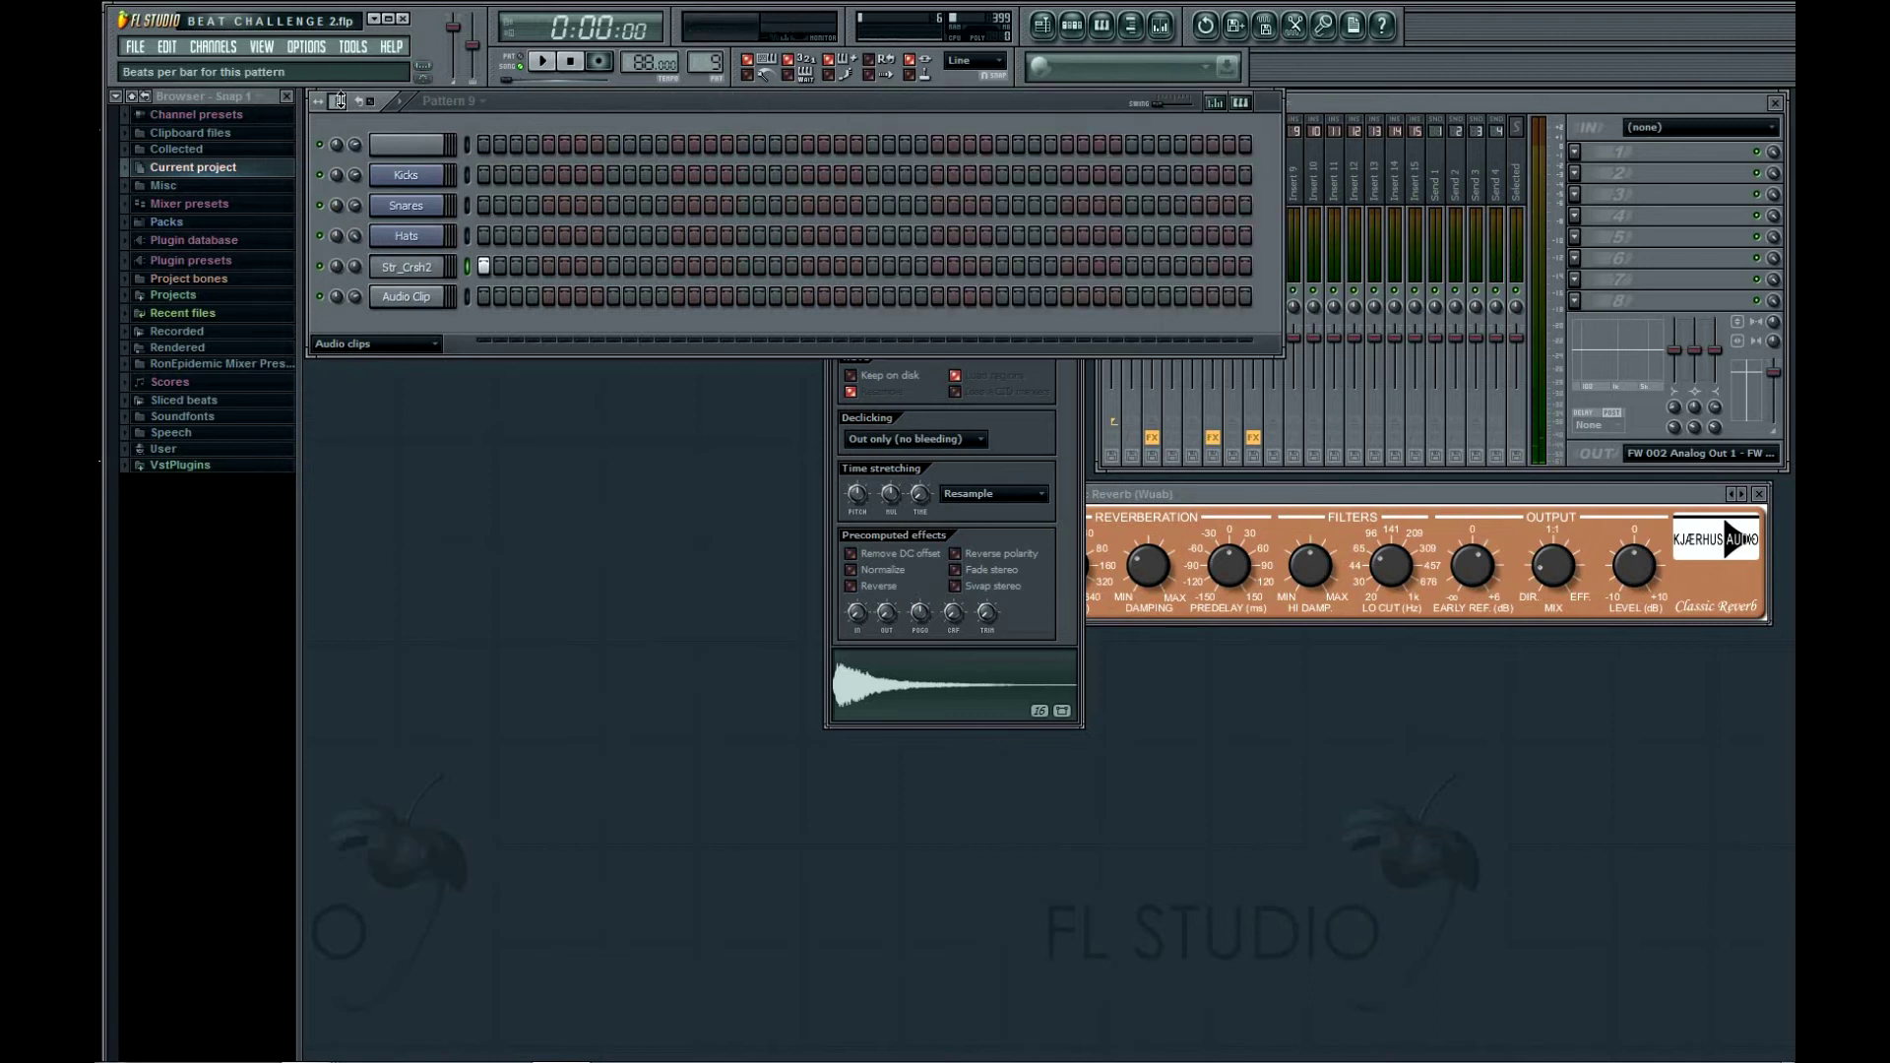
During playback, add Str_Crsh2 hits on steps 25, 29, 33, 47, 57 and 61 and duplicate the phrase over bars 5 to 8 as notes
key("space")
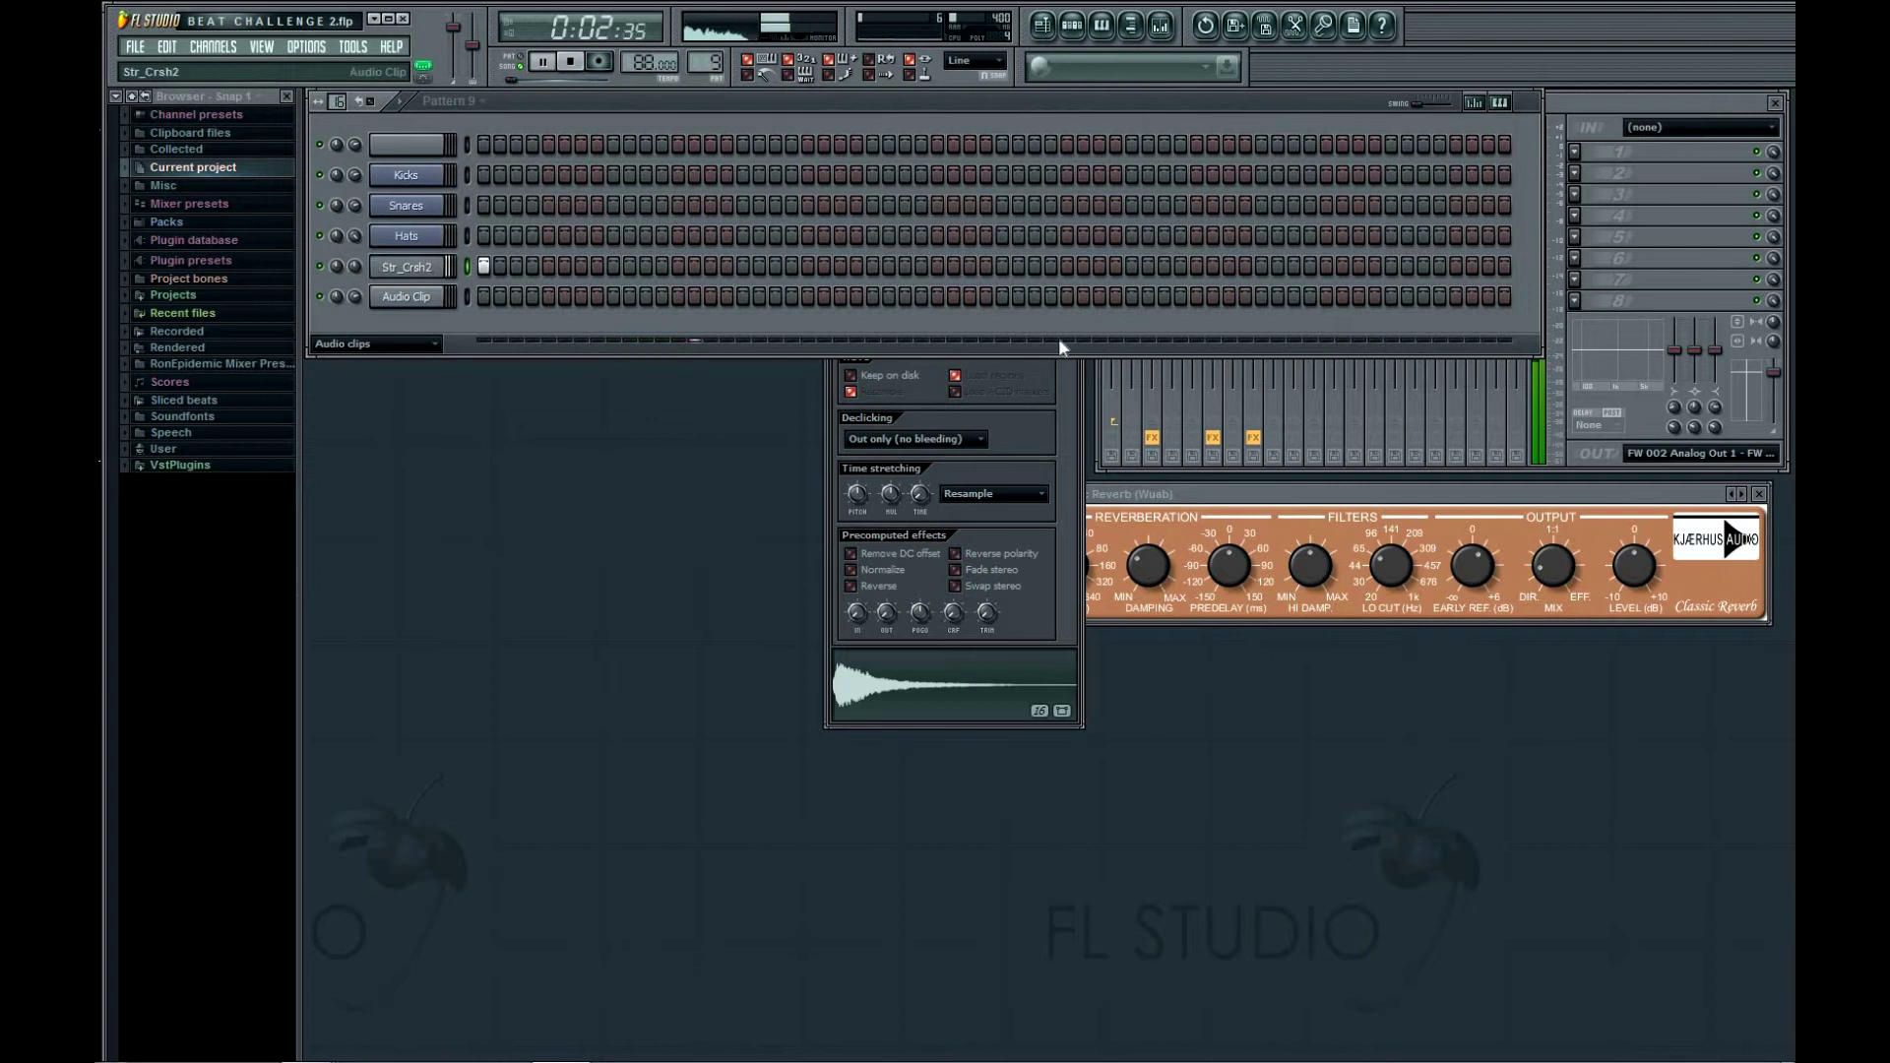
left_click(872, 266)
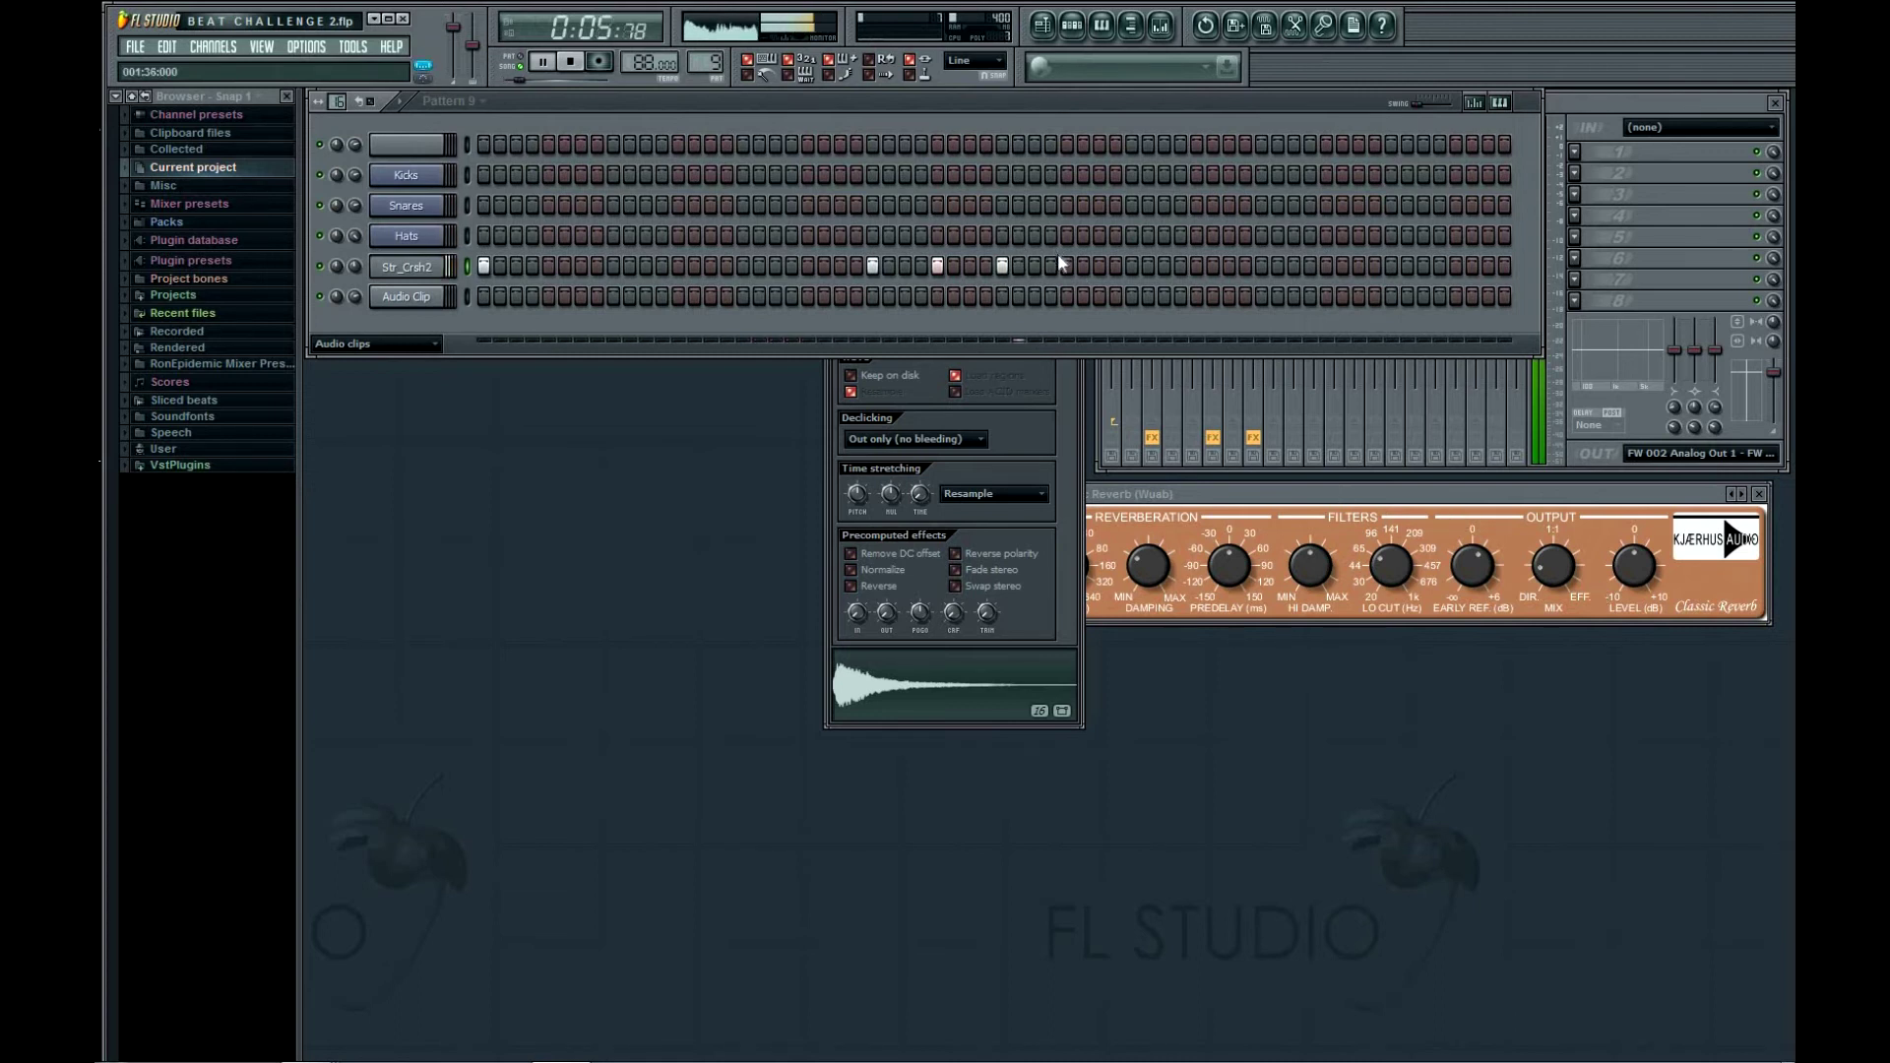
left_click(1230, 267)
left_click(1459, 268)
key("space")
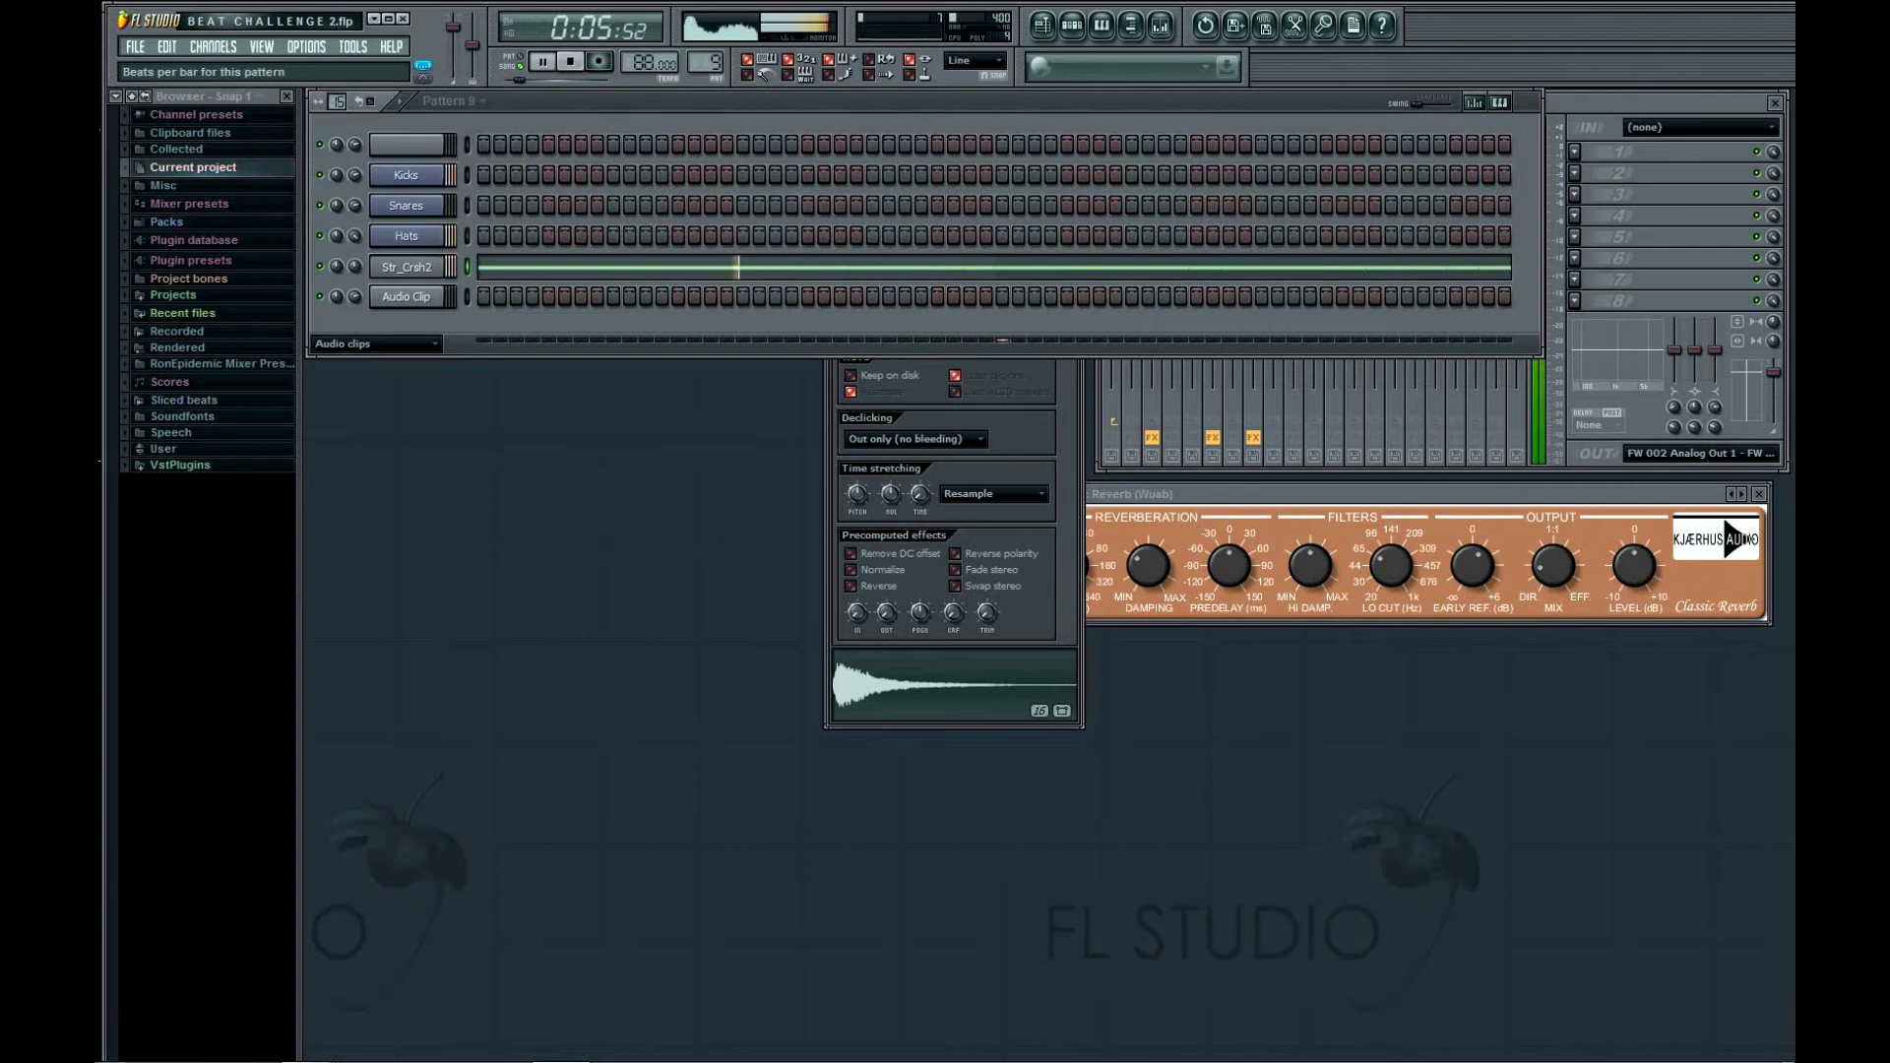
Shorten the step grid back to 16 steps and clearly lower the velocity of the Str_Crsh2 note near the end of bar 3
left_click_drag(336, 101, 336, 135)
left_click(630, 275)
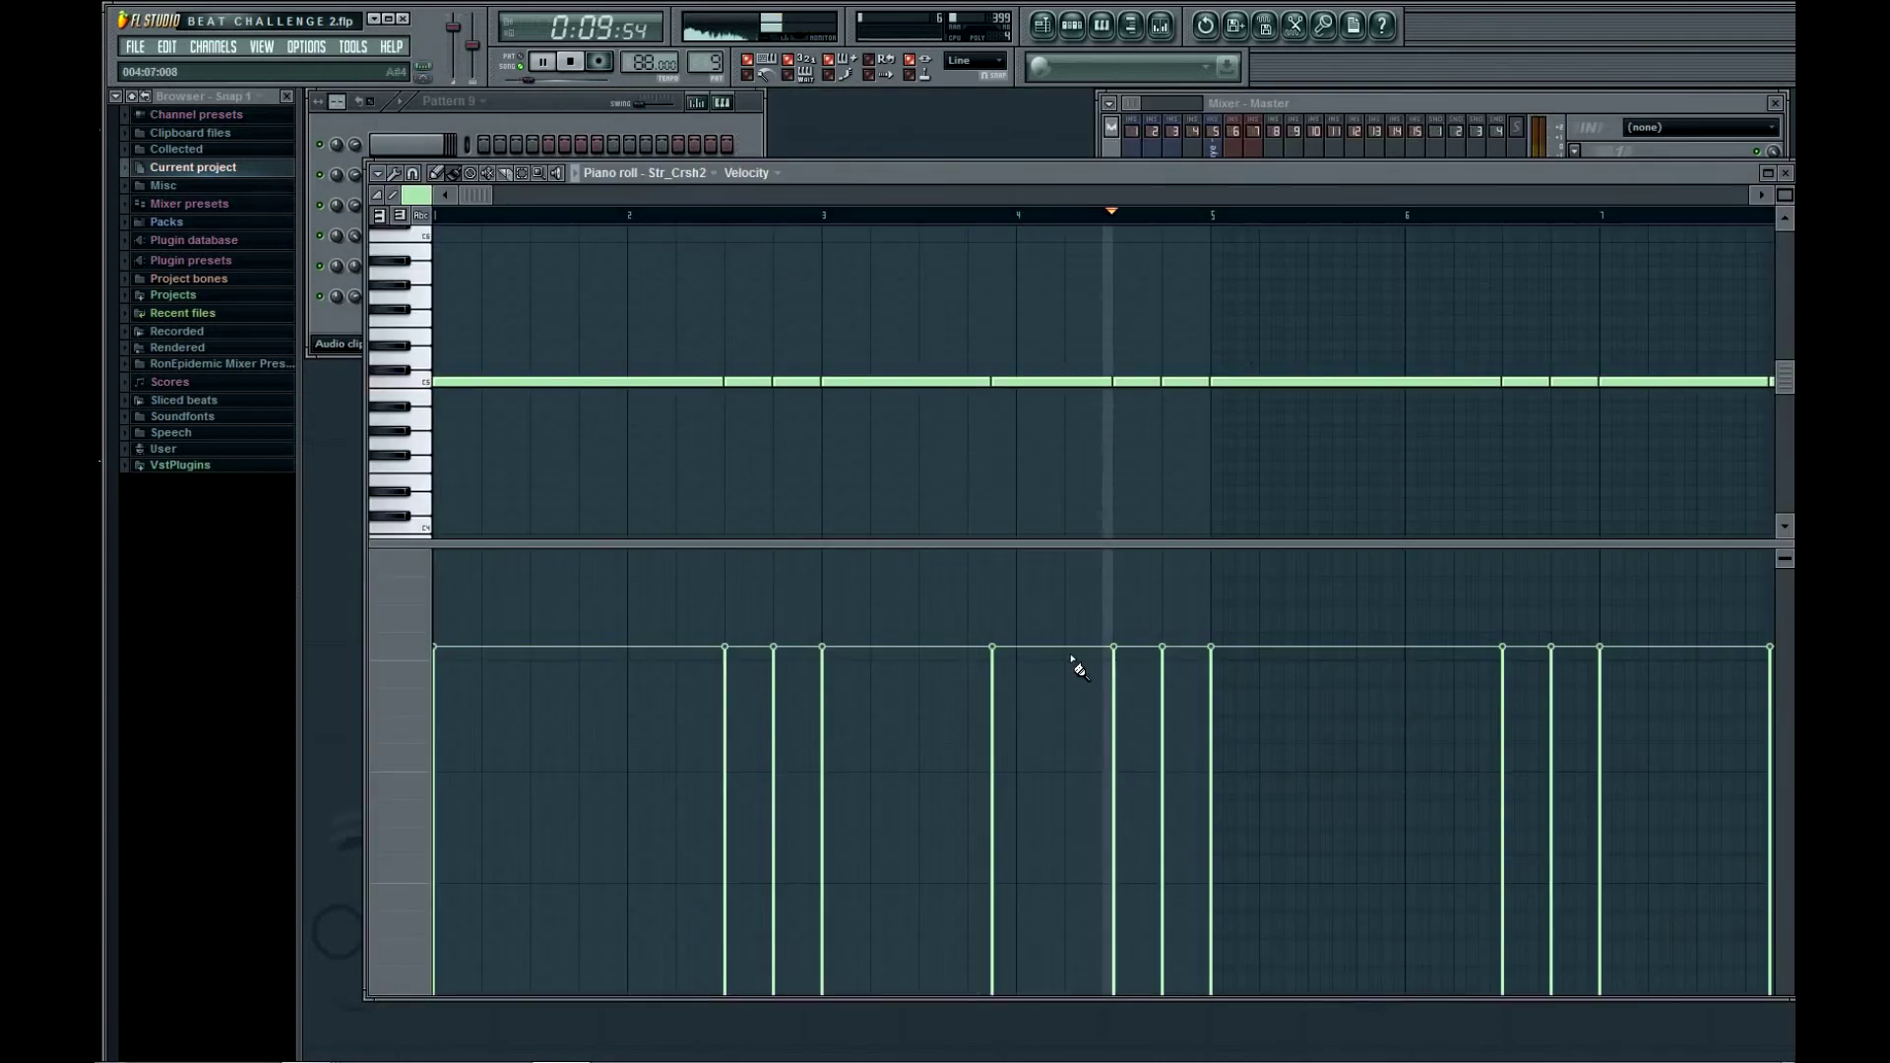
left_click_drag(996, 748, 999, 835)
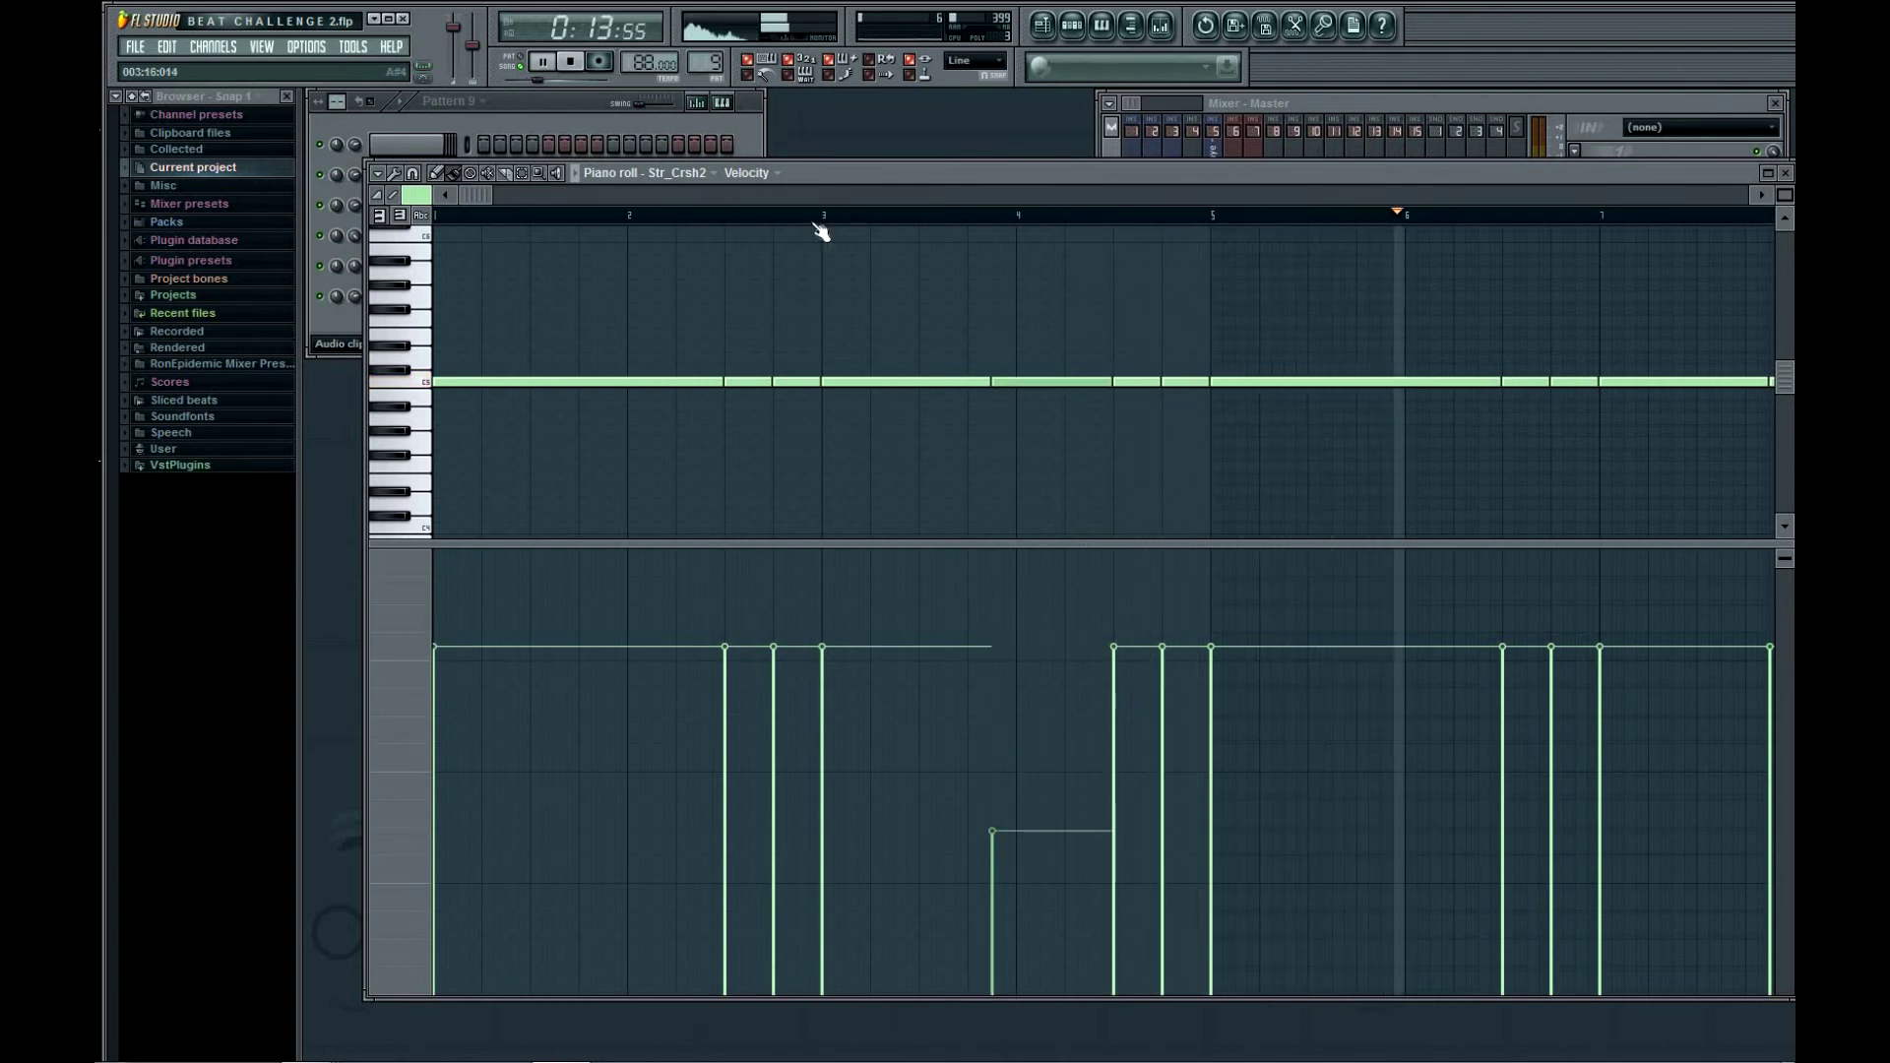
left_click_drag(712, 190, 795, 200)
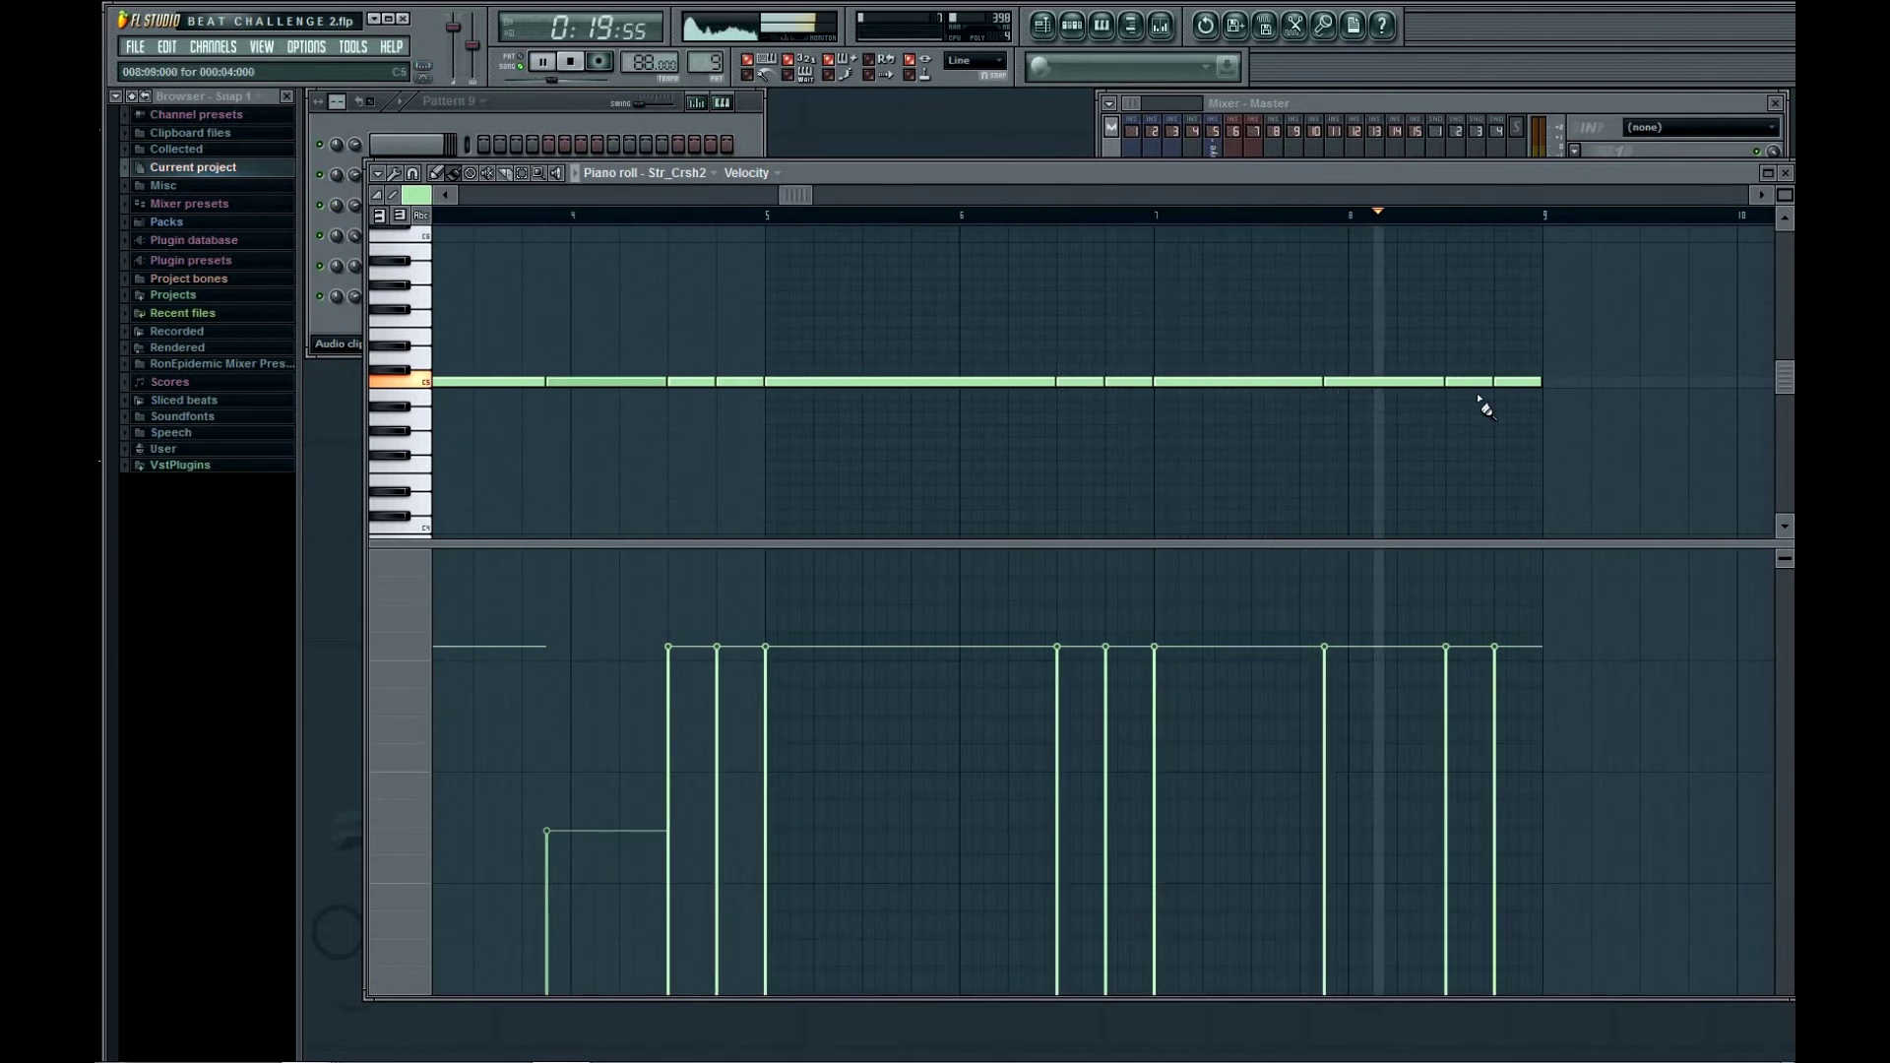
left_click(1781, 174)
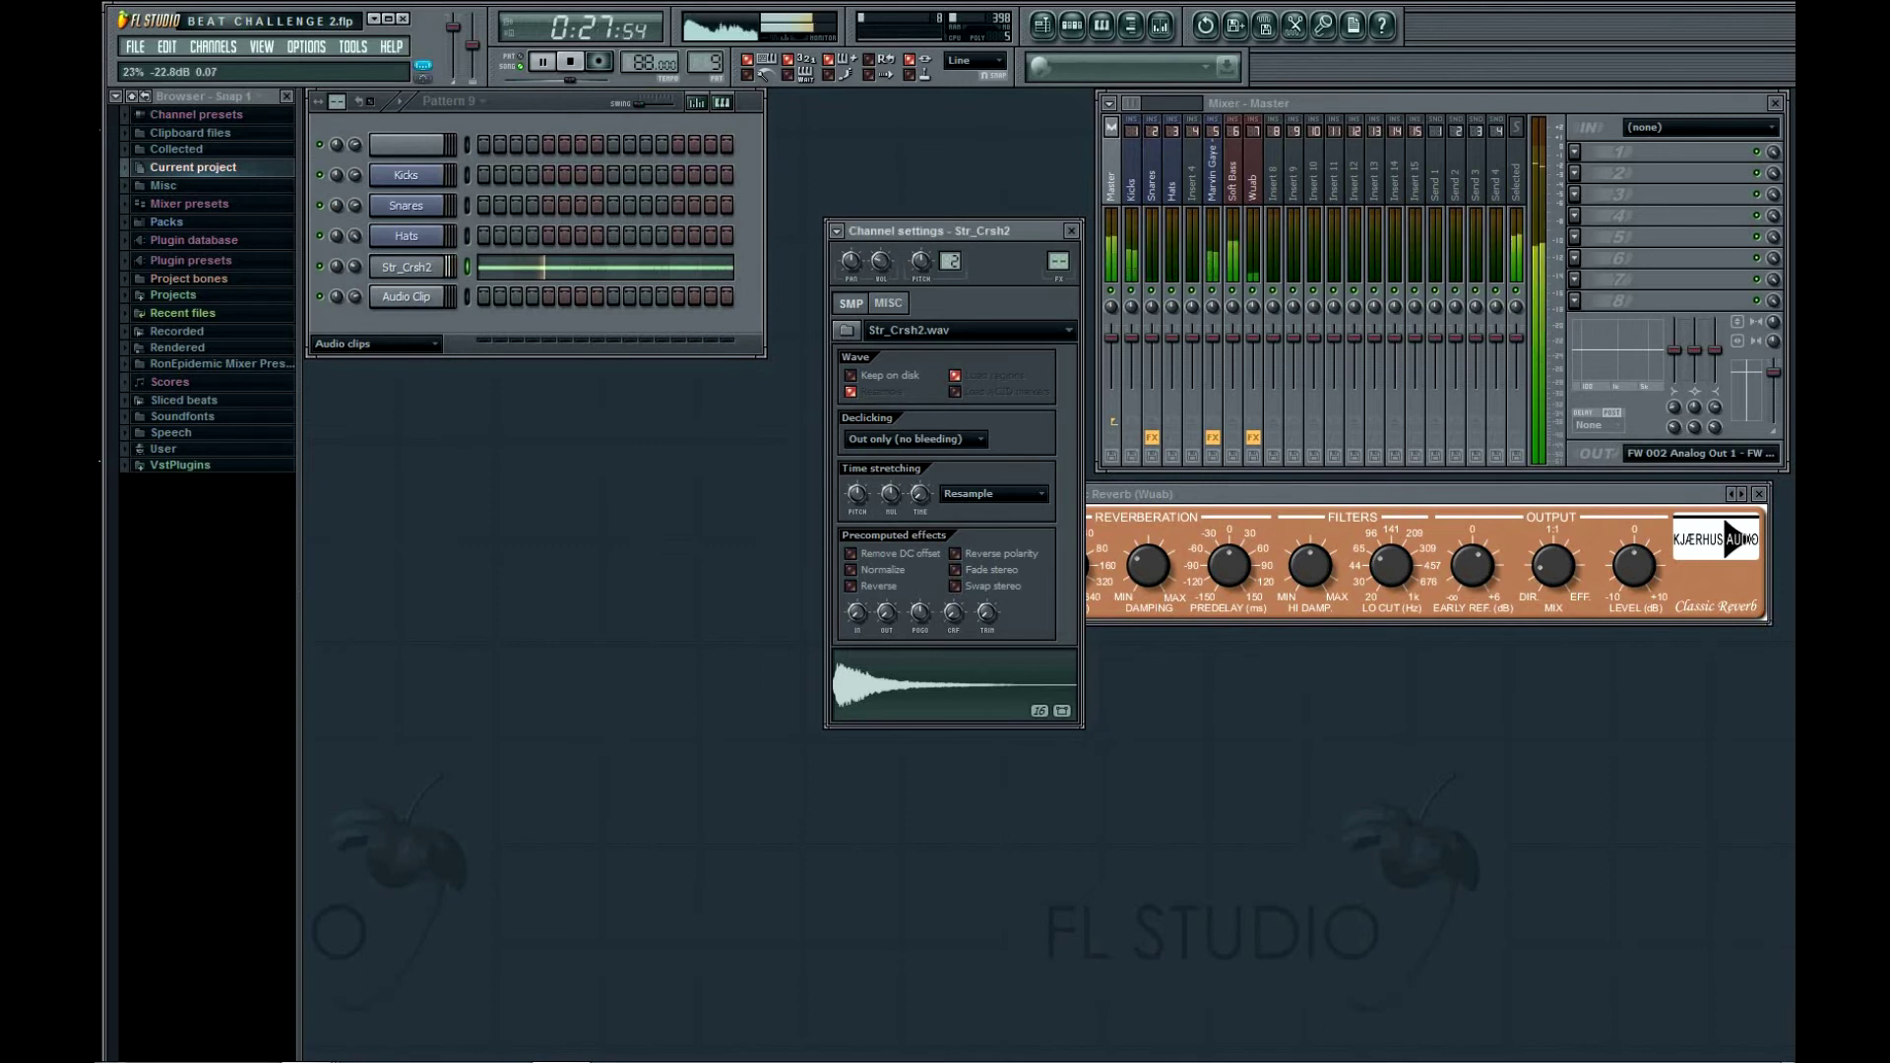
Route the Str_Crsh2 channel to a free mixer track and move that track beside the Hats track
left_click(837, 231)
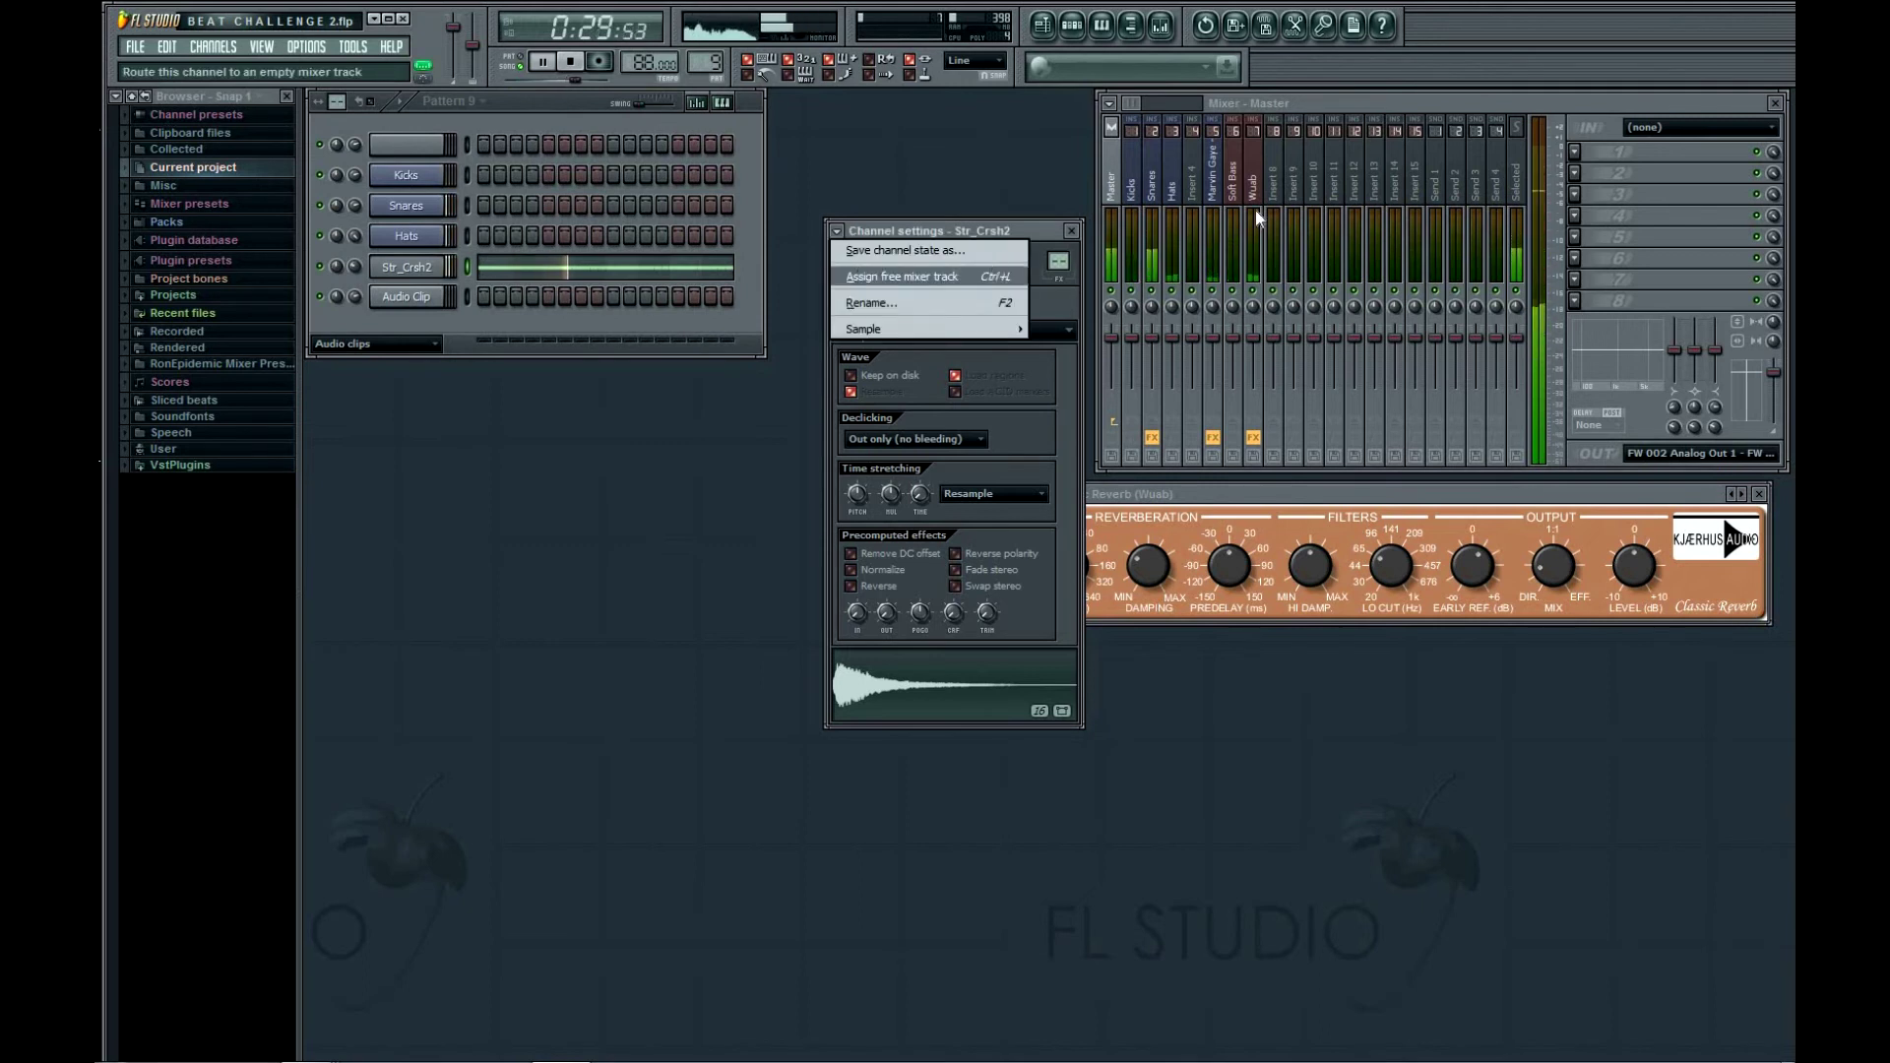
key("ctrl+l")
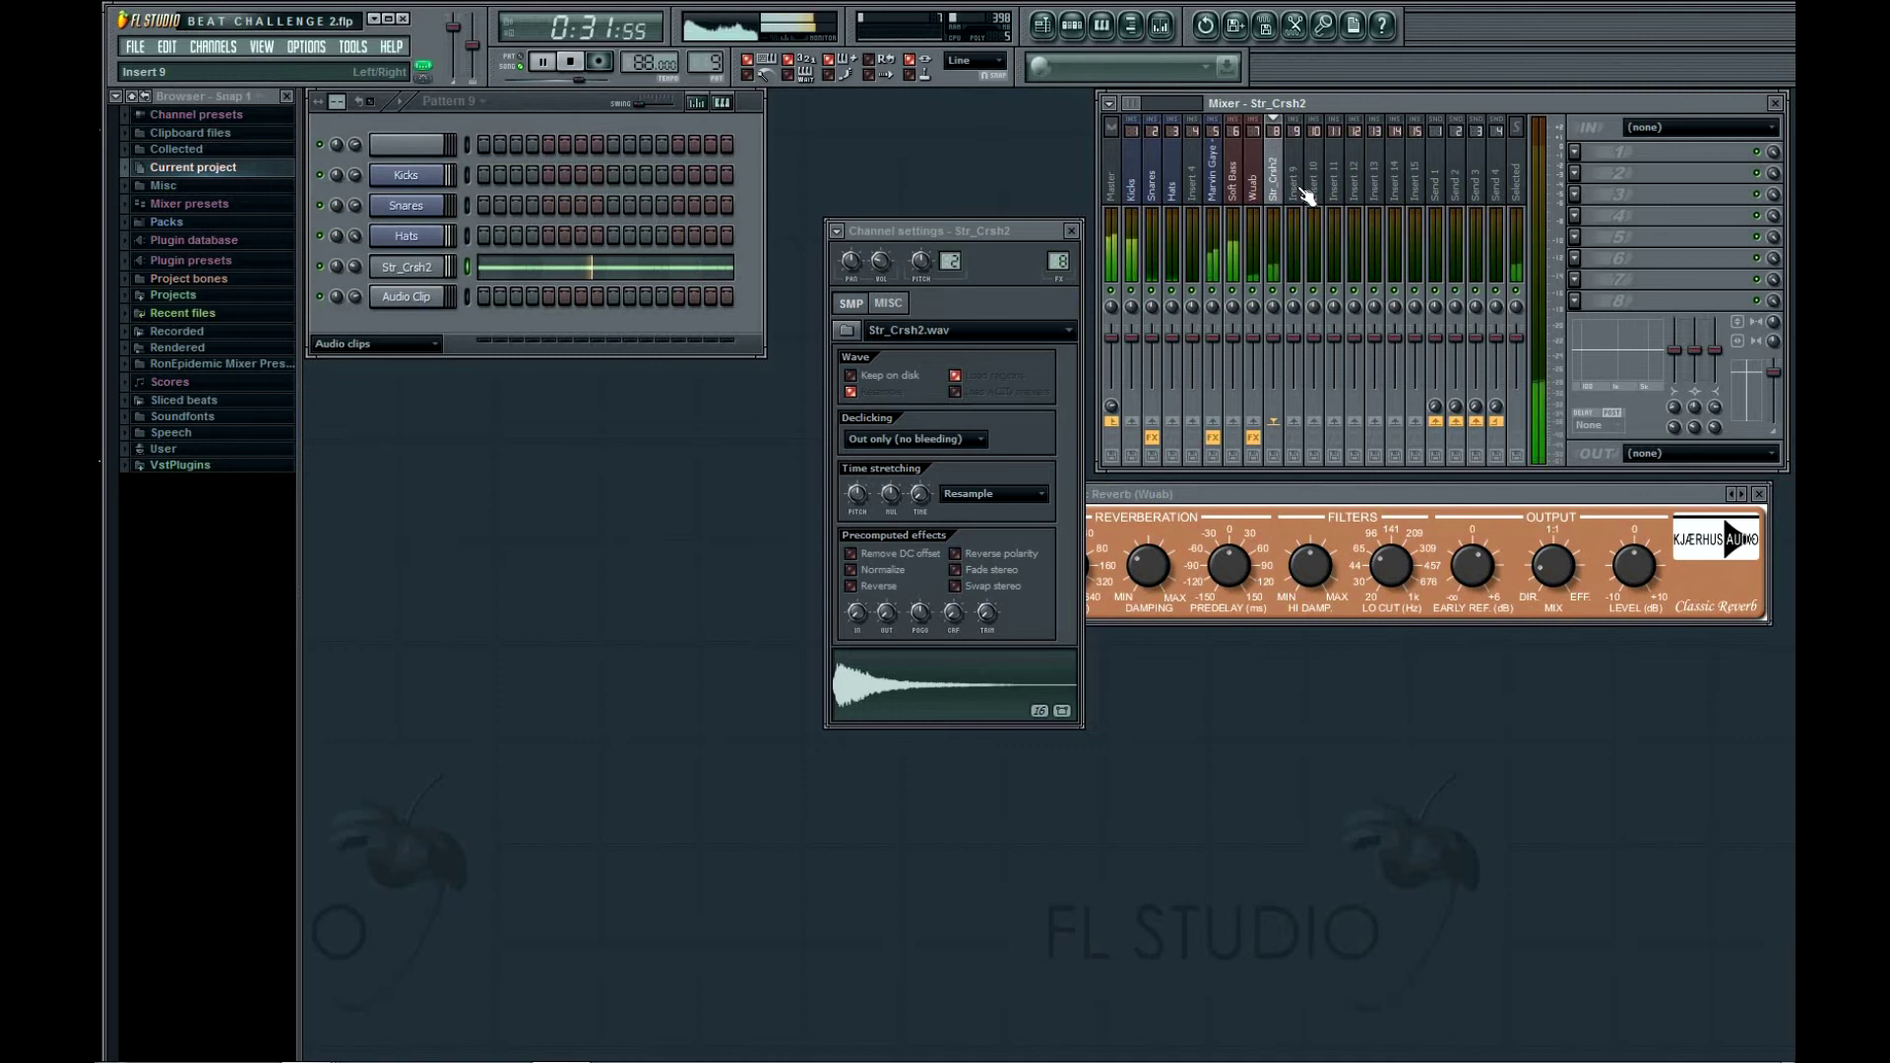
key("alt+Left")
key("alt+Left")
key("alt+Left")
key("alt+Left")
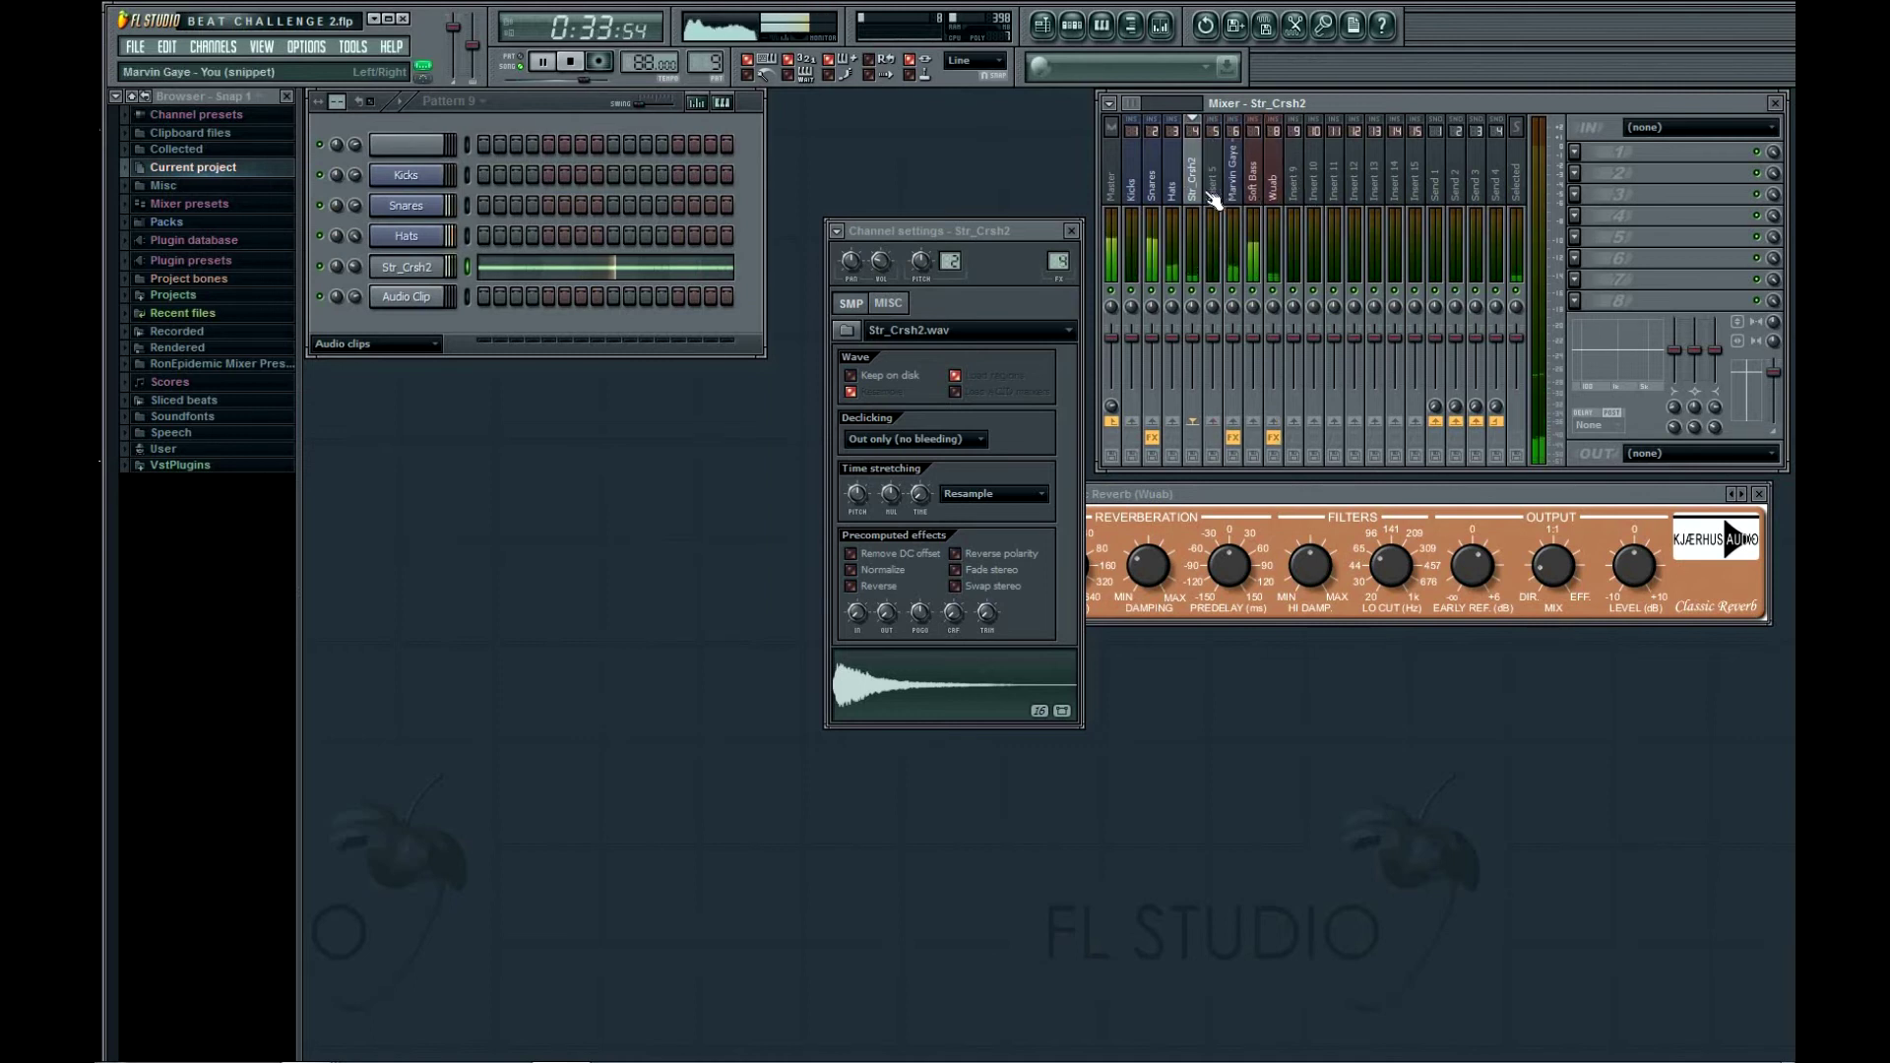
Rename the Str_Crsh2 mixer track as Cymbals
right_click(1215, 200)
left_click(1230, 222)
type("C")
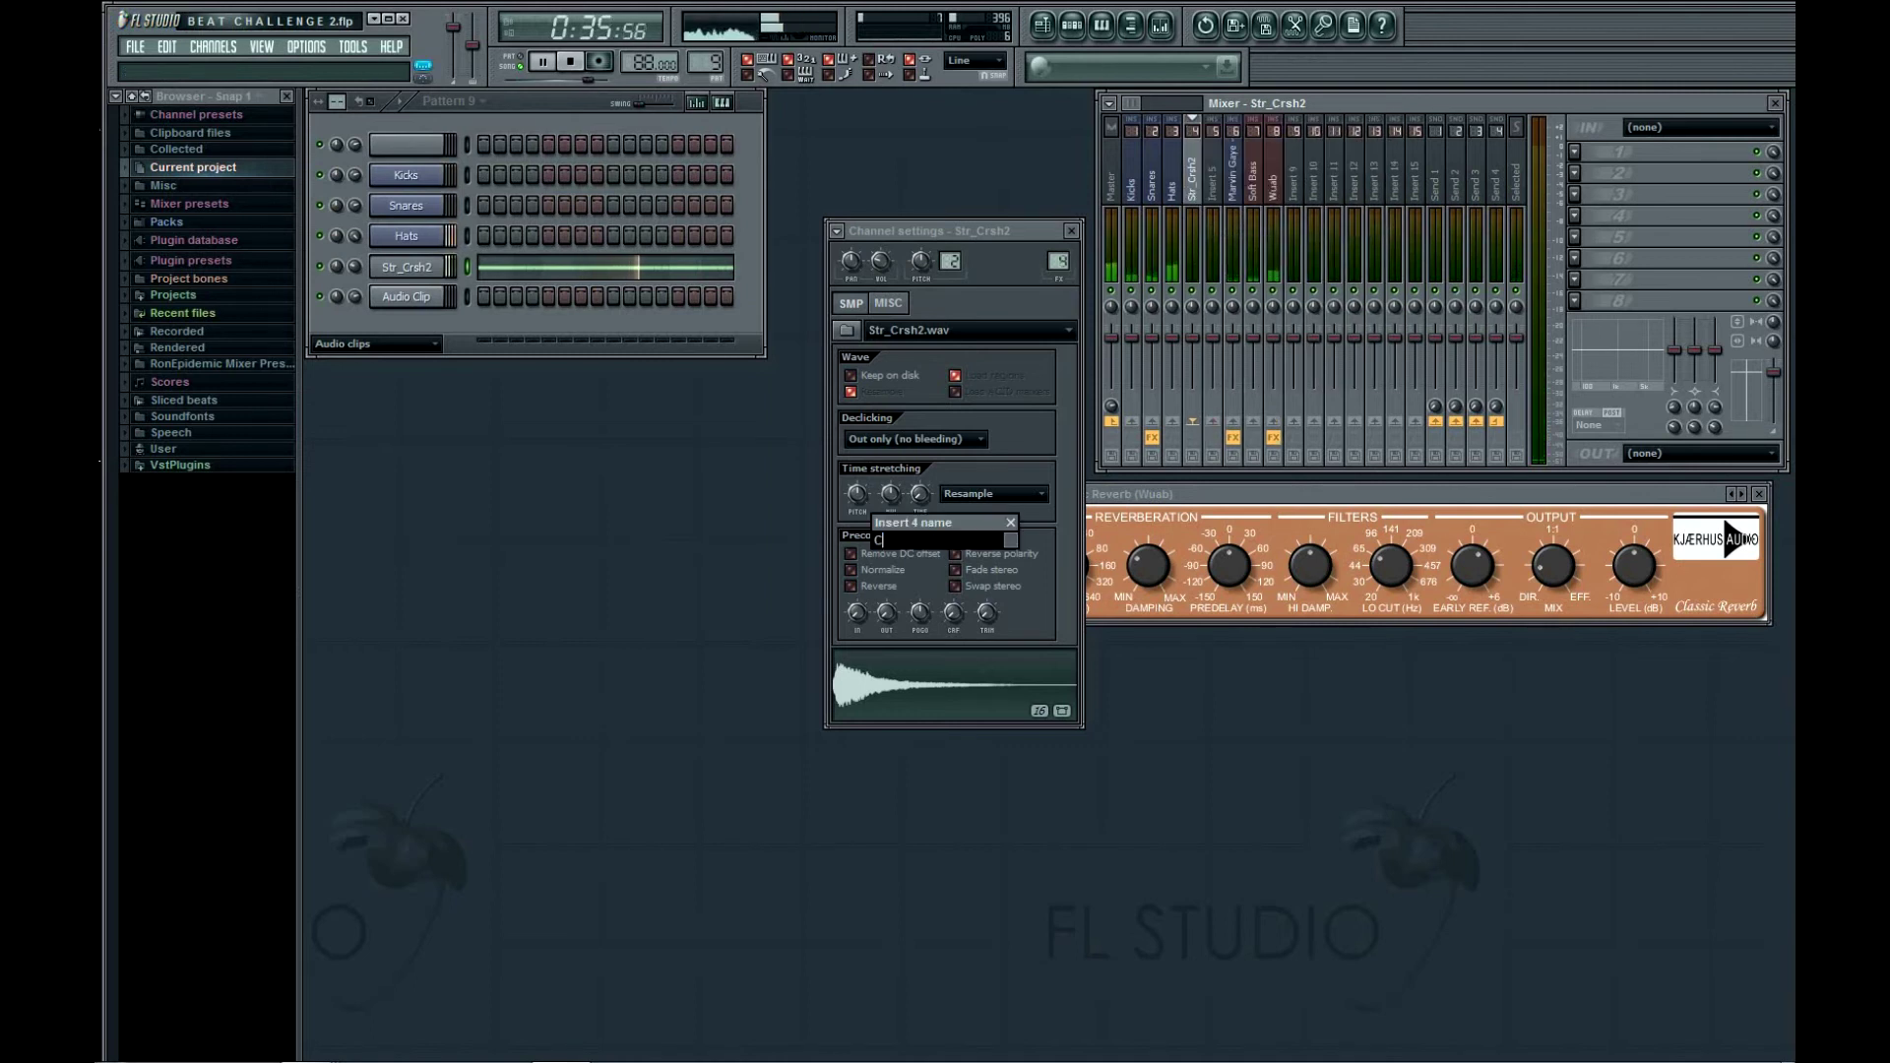
type("ym")
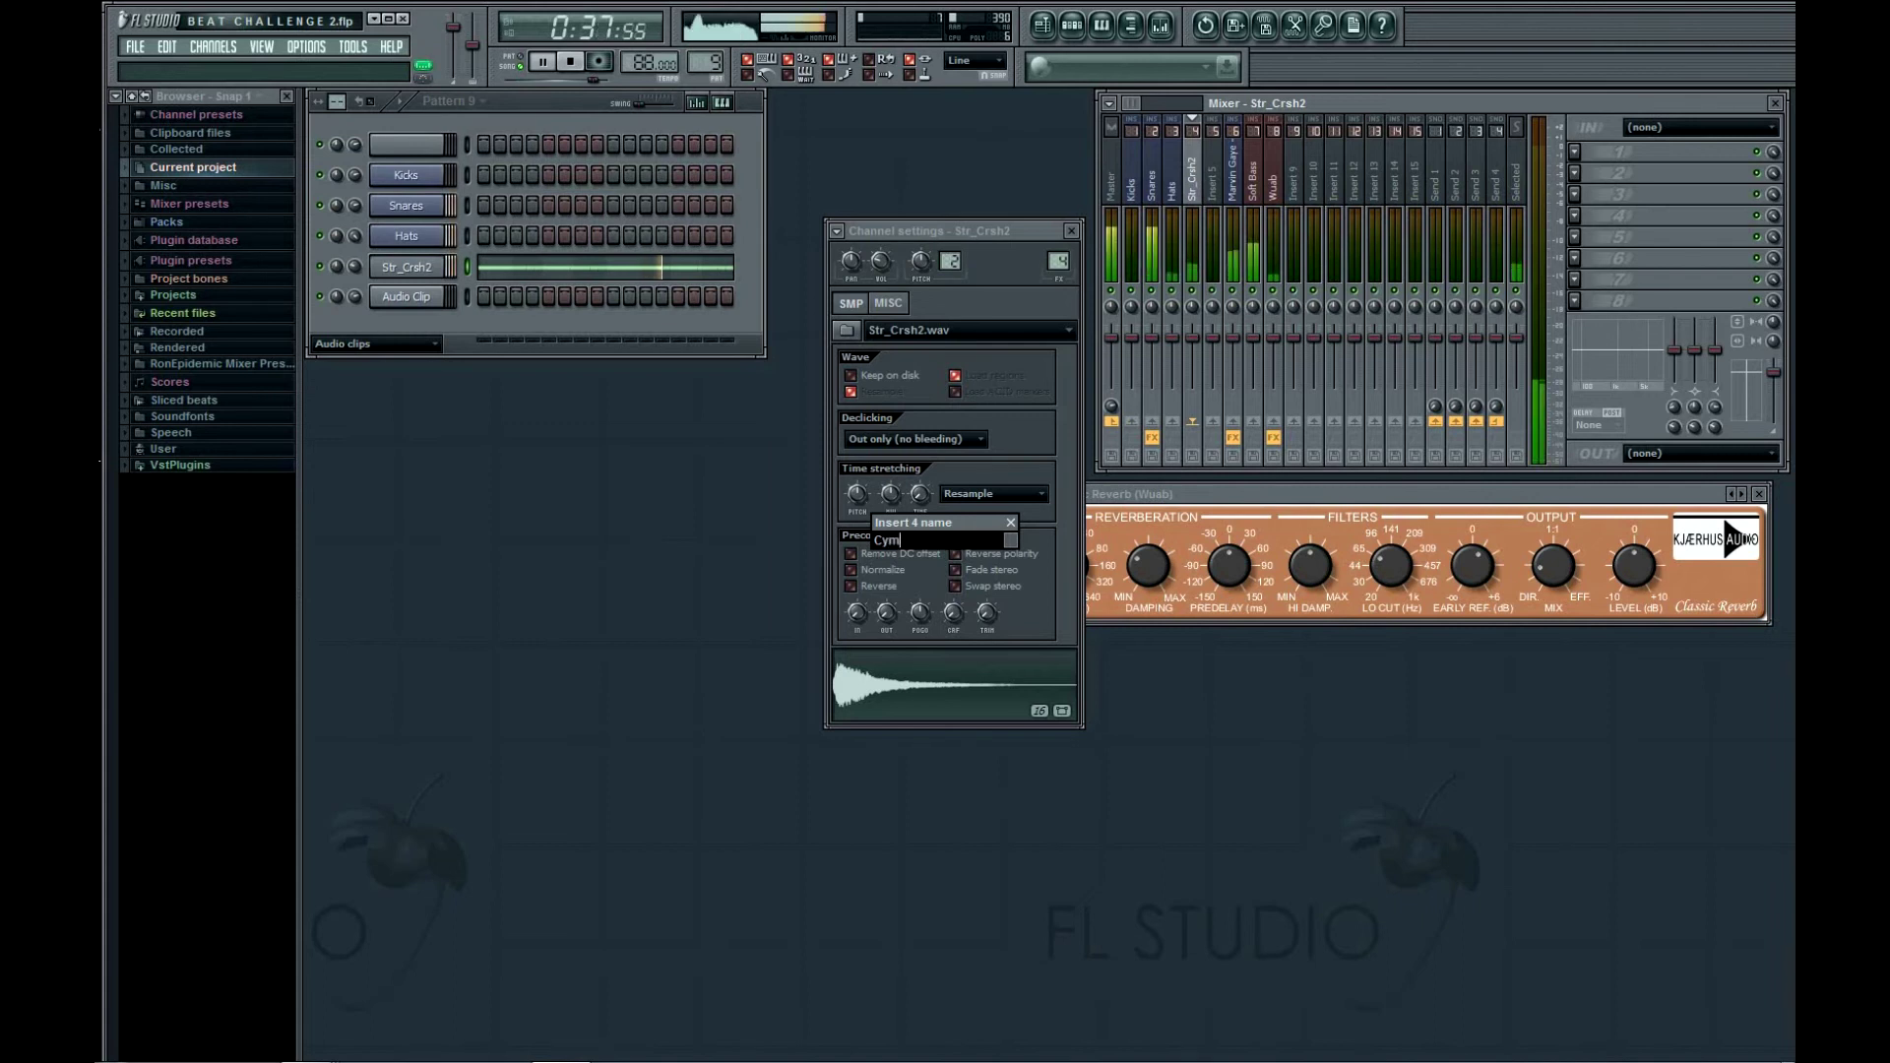
type("bals")
key("Return")
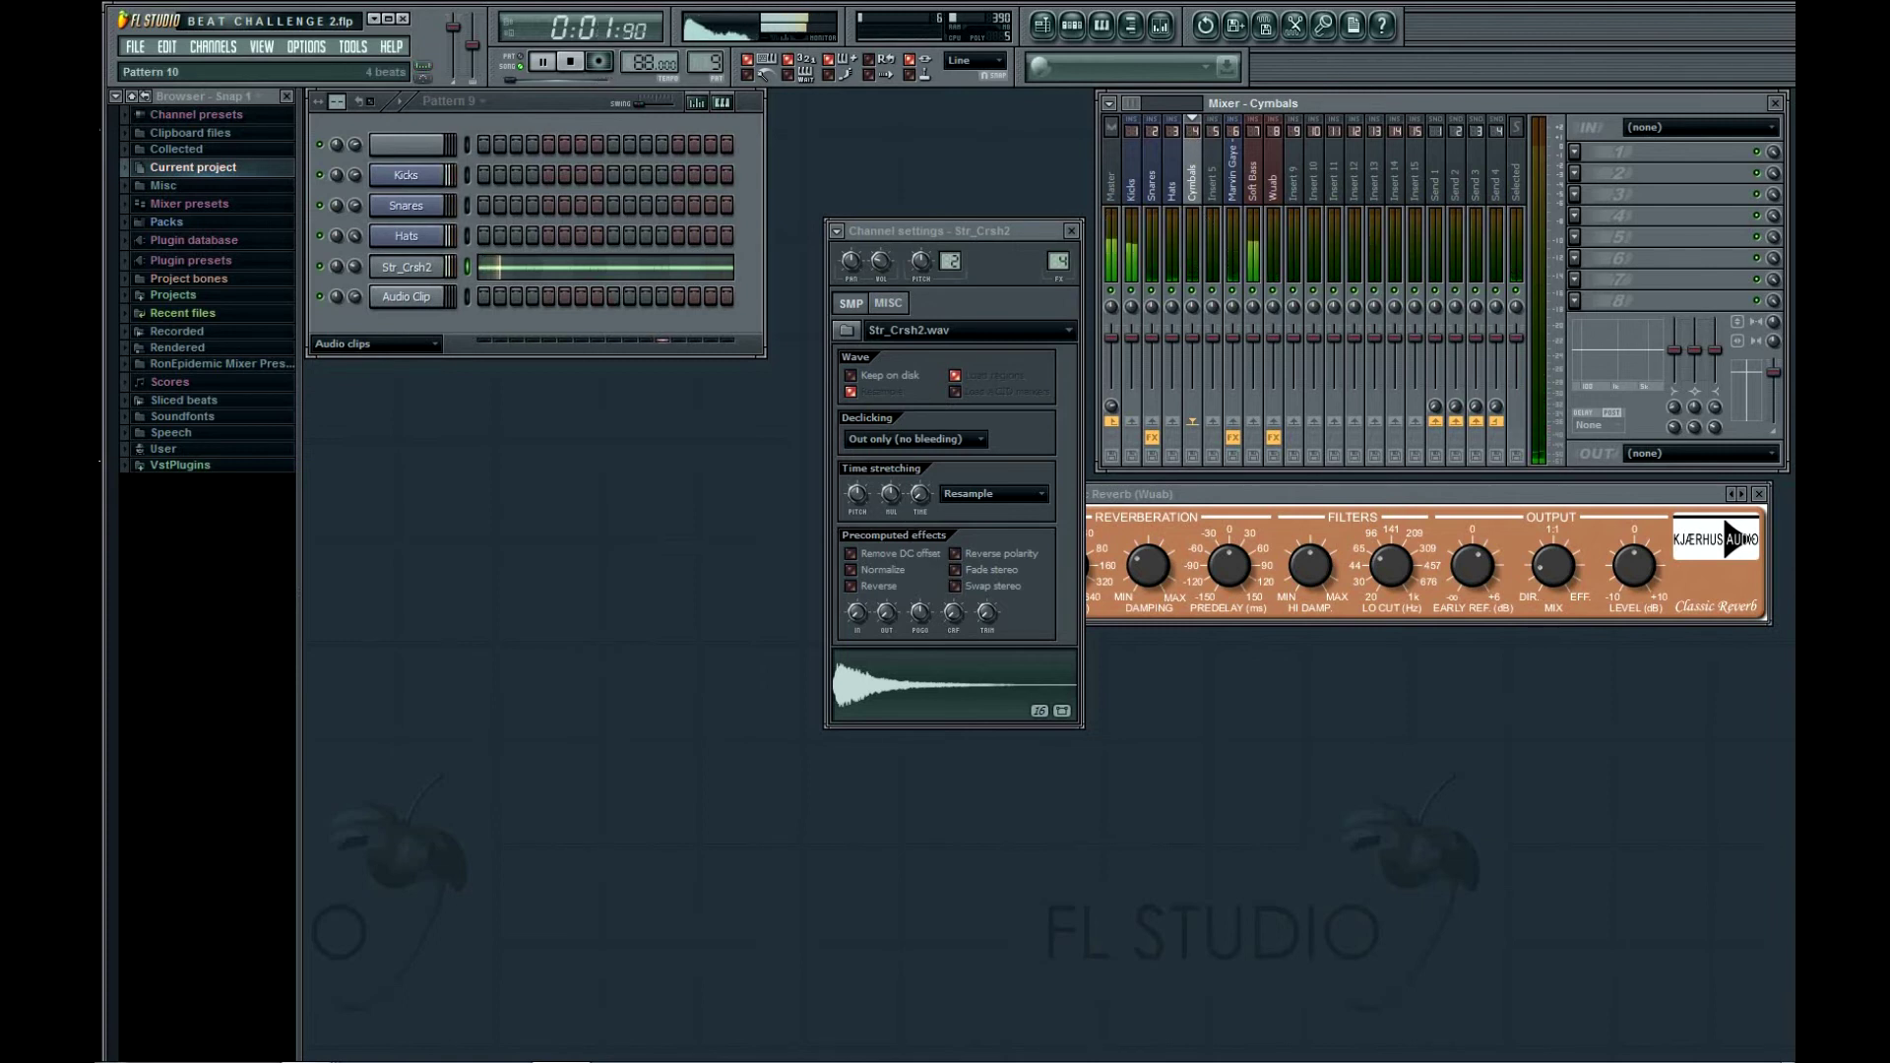
Switch to the empty Pattern 10 and save the project
key("plus")
left_click(135, 46)
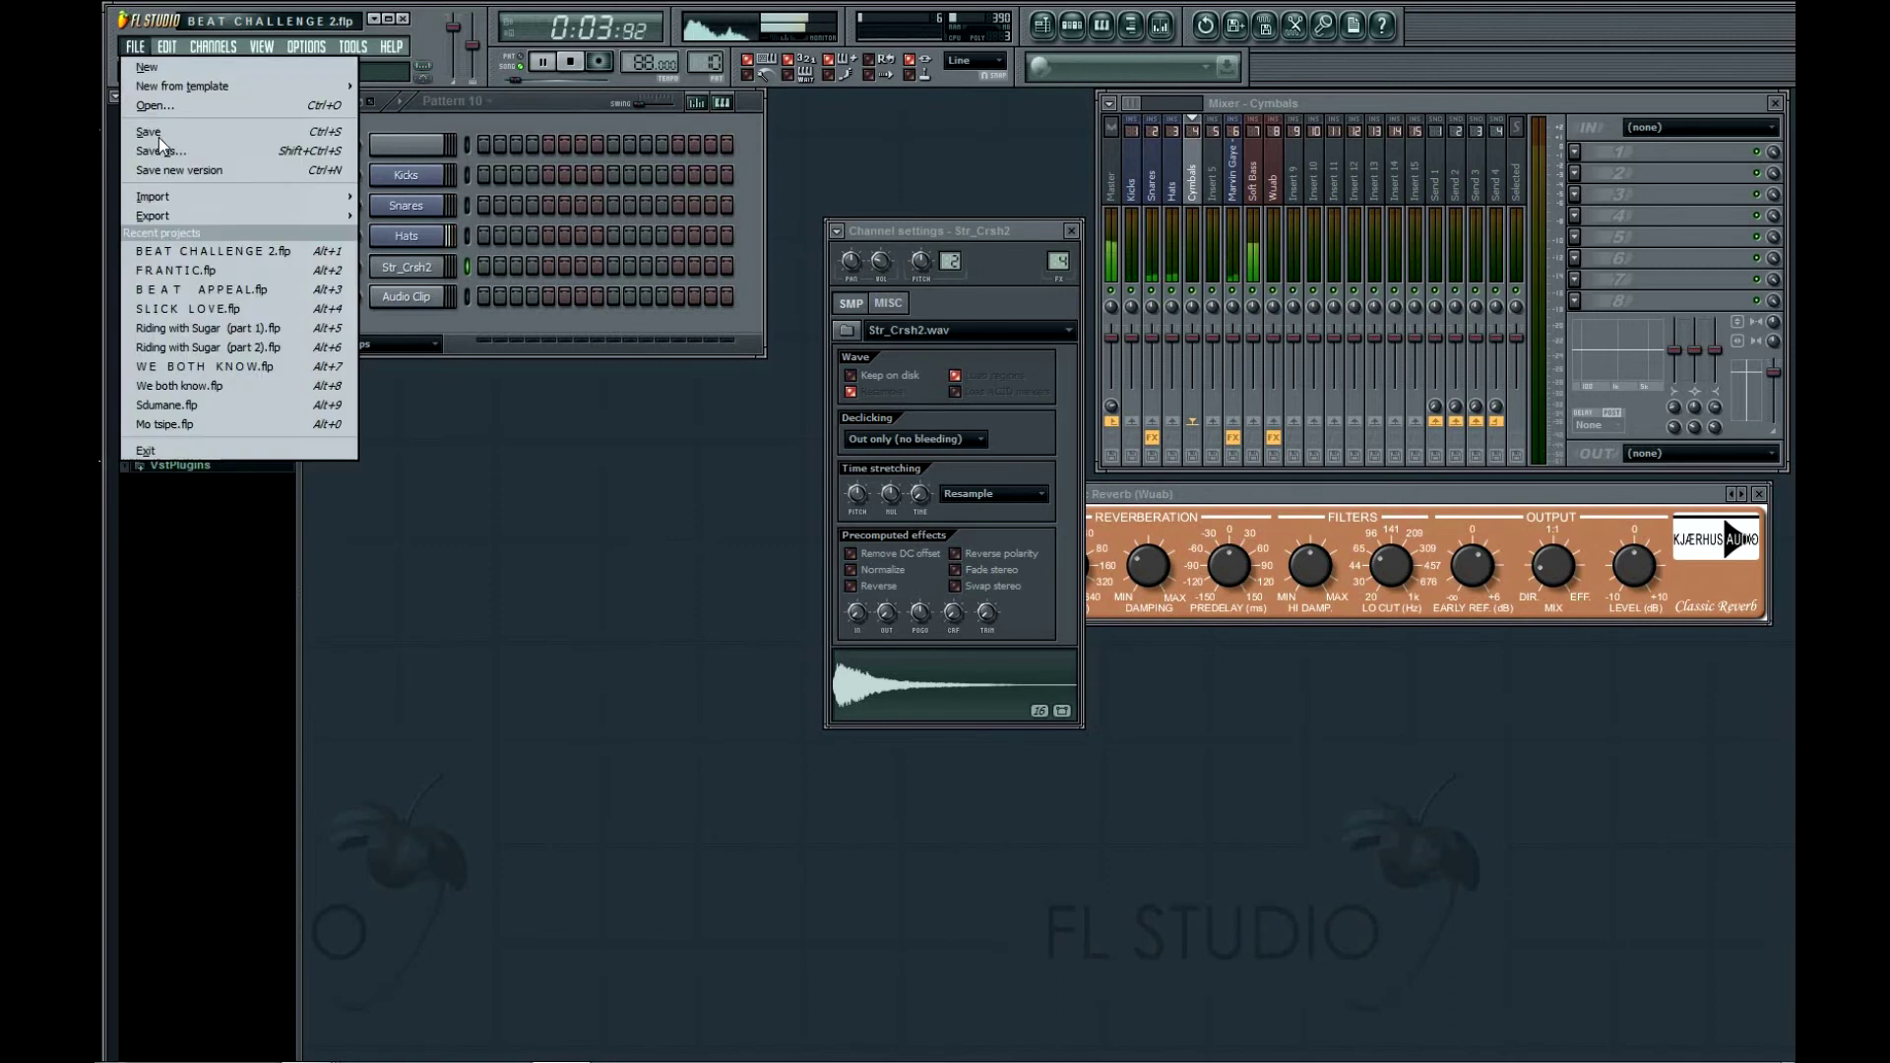
left_click(721, 103)
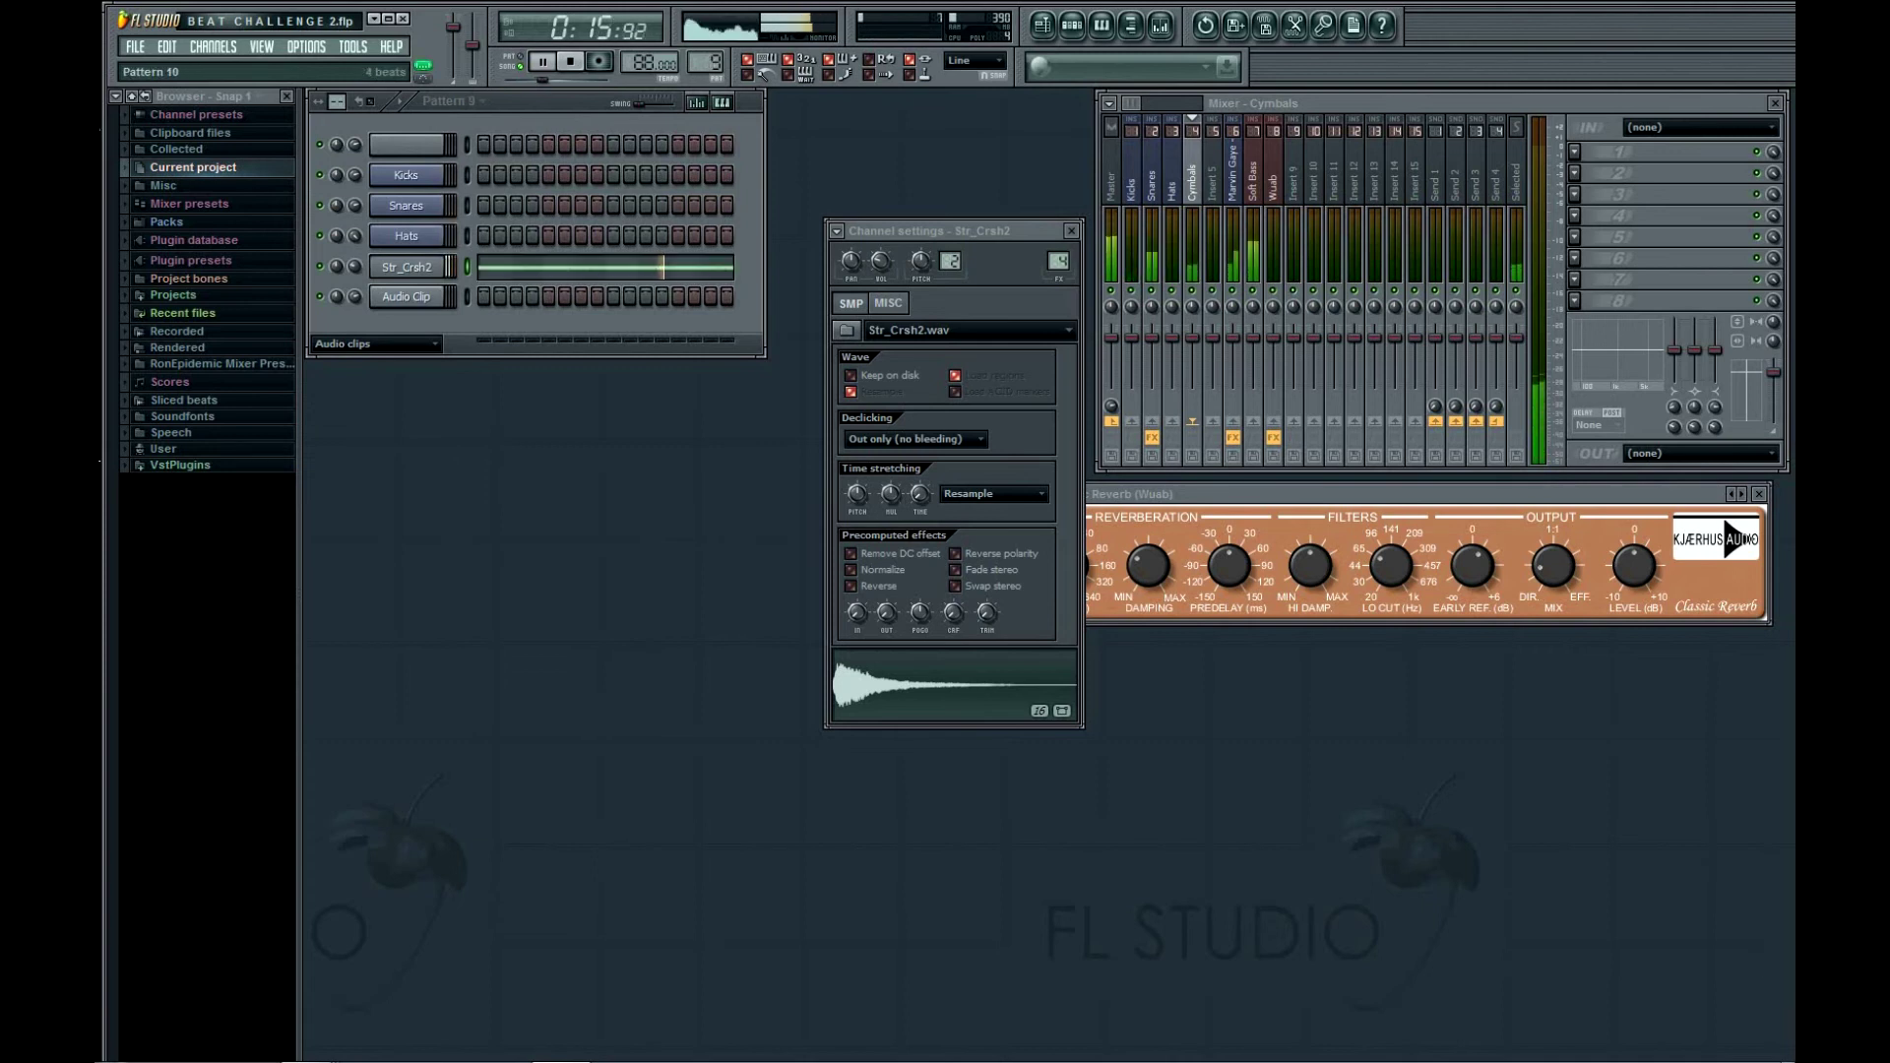
Add another empty audio clip channel below the existing one and open the settings of the first empty Audio Clip channel
right_click(424, 298)
left_click(502, 546)
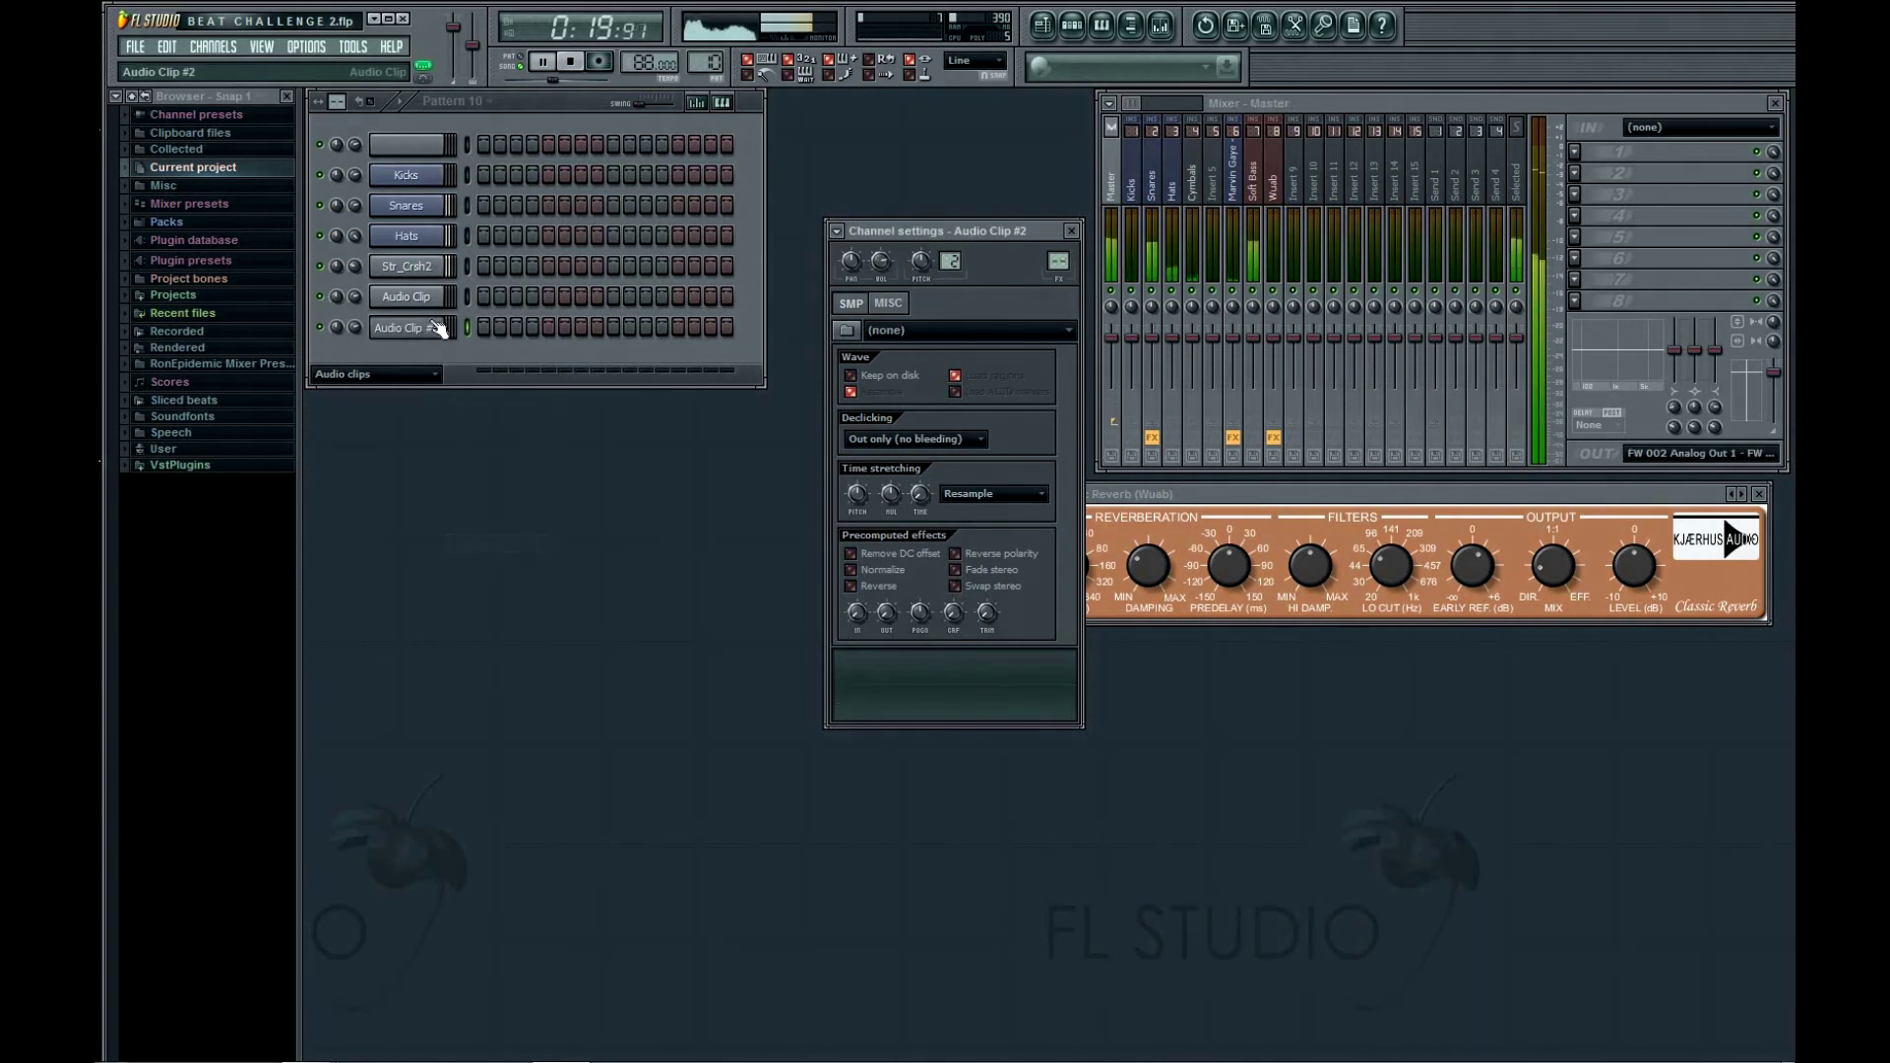
left_click(431, 298)
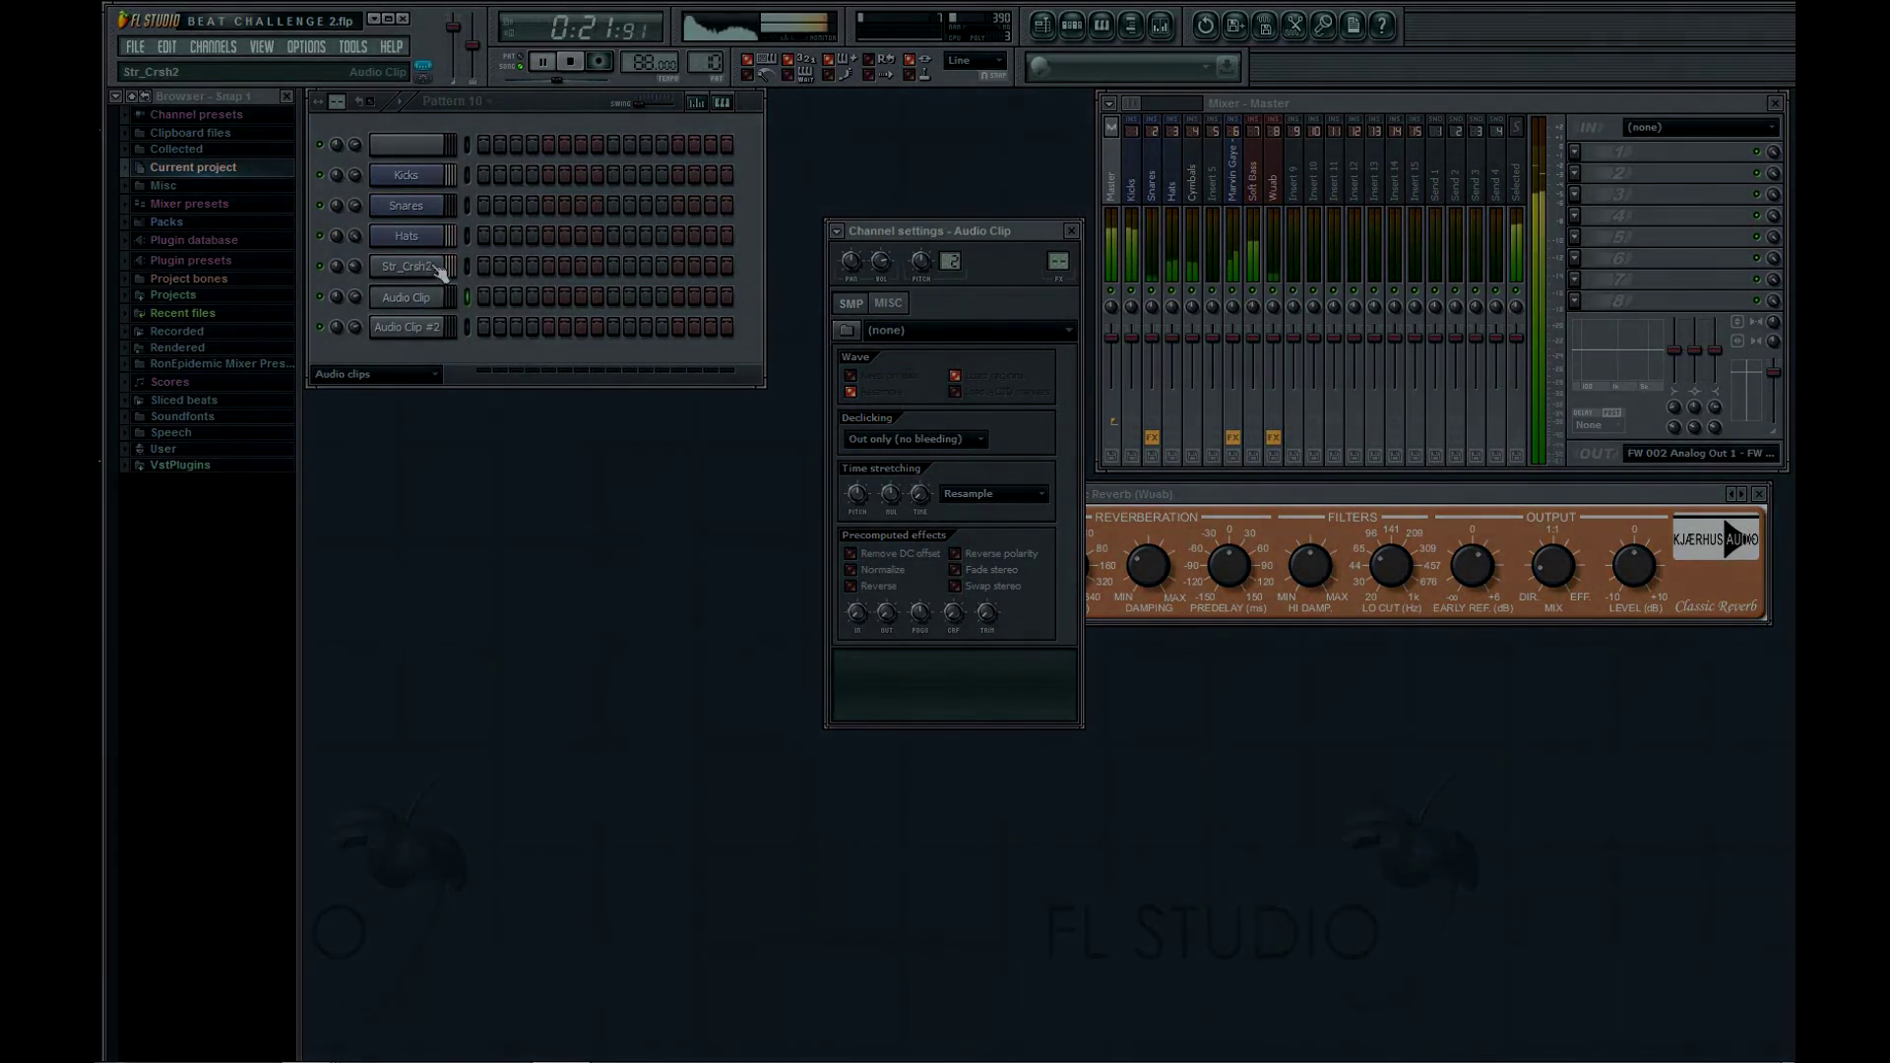